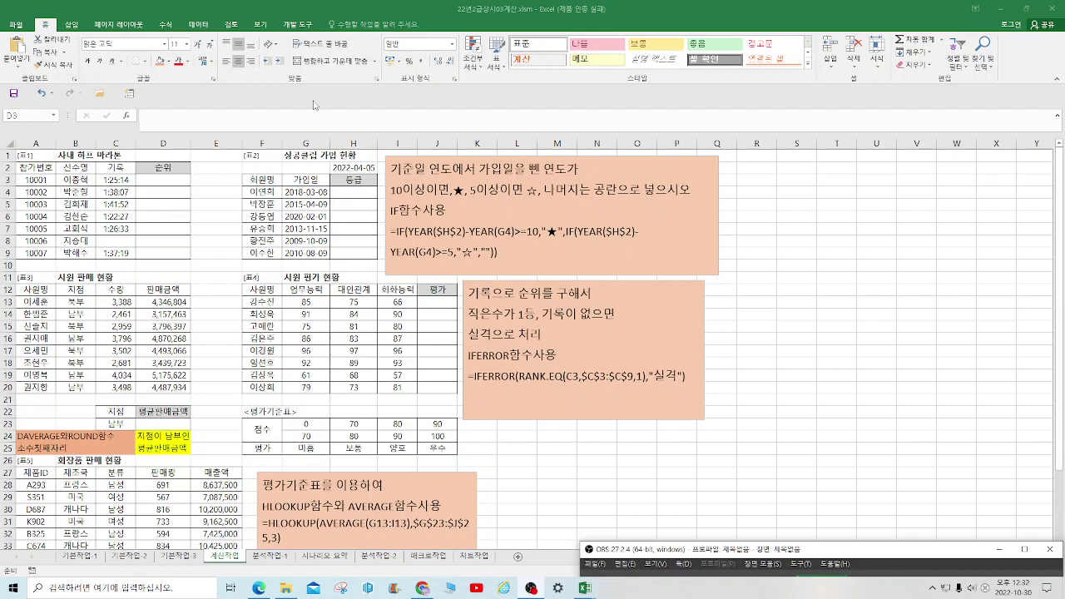
- Start an IFERROR formula in cell D3 and open its function arguments dialog, placed clear of the record column
{"action": "left_click", "coordinate": [160, 182]}
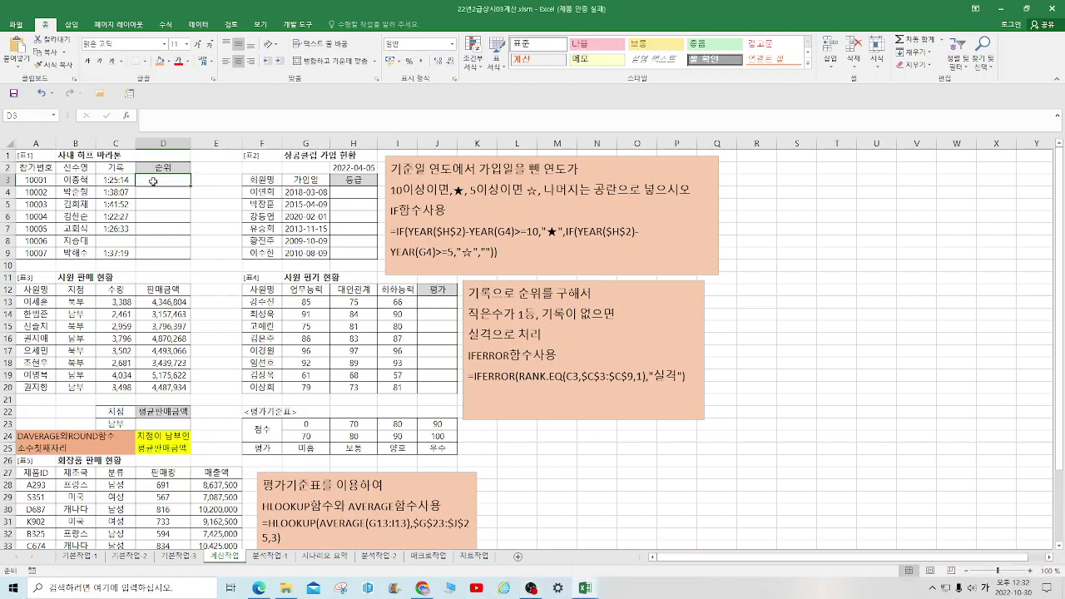
{"action": "type", "text": "="}
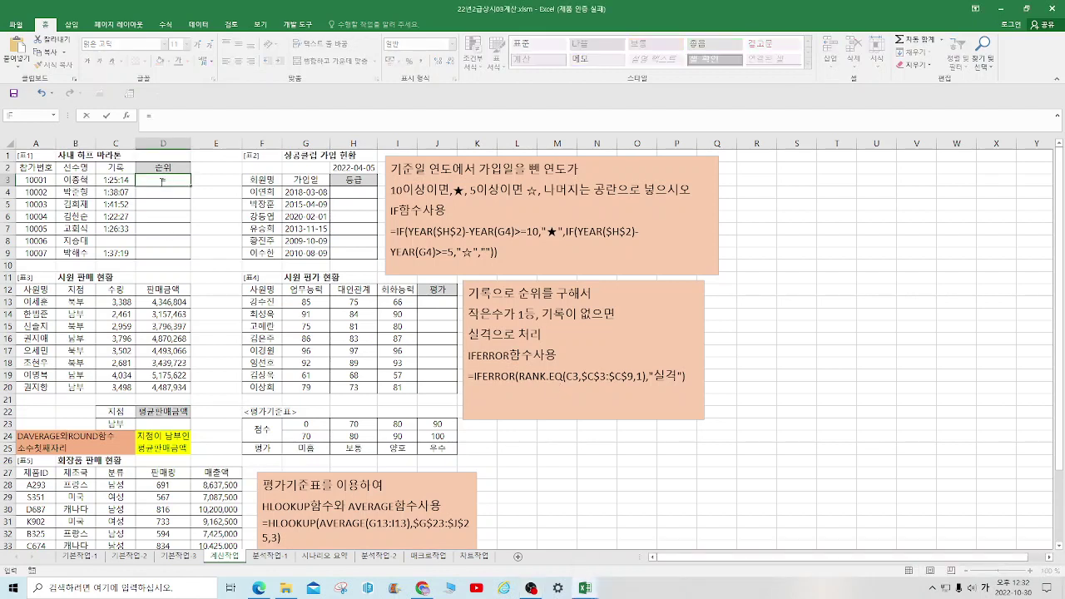
{"action": "type", "text": "ㅑ"}
{"action": "type", "text": "IFERROR"}
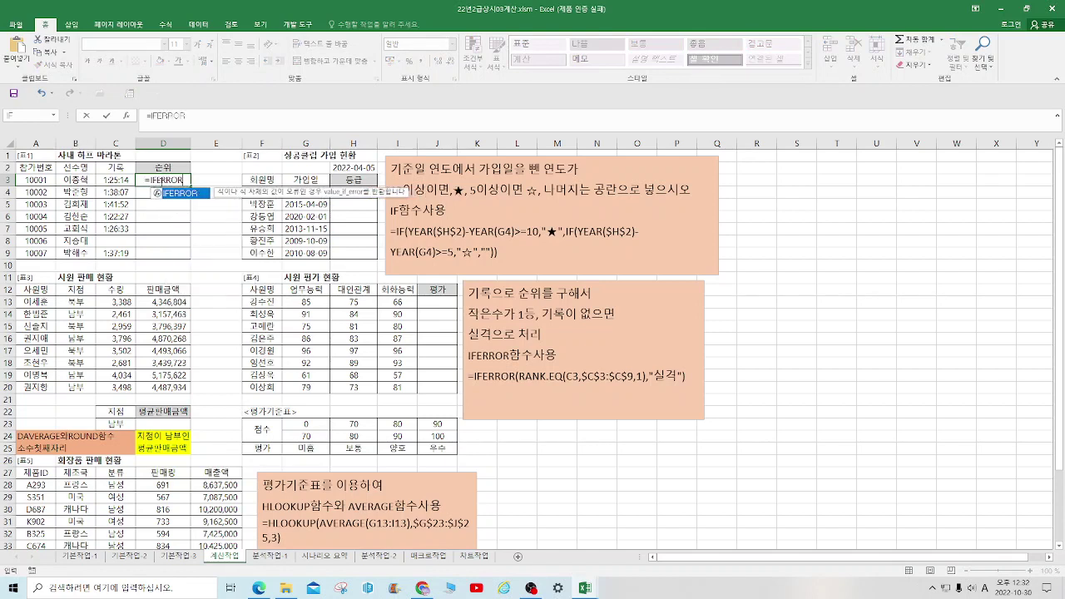
{"action": "key", "text": "Tab"}
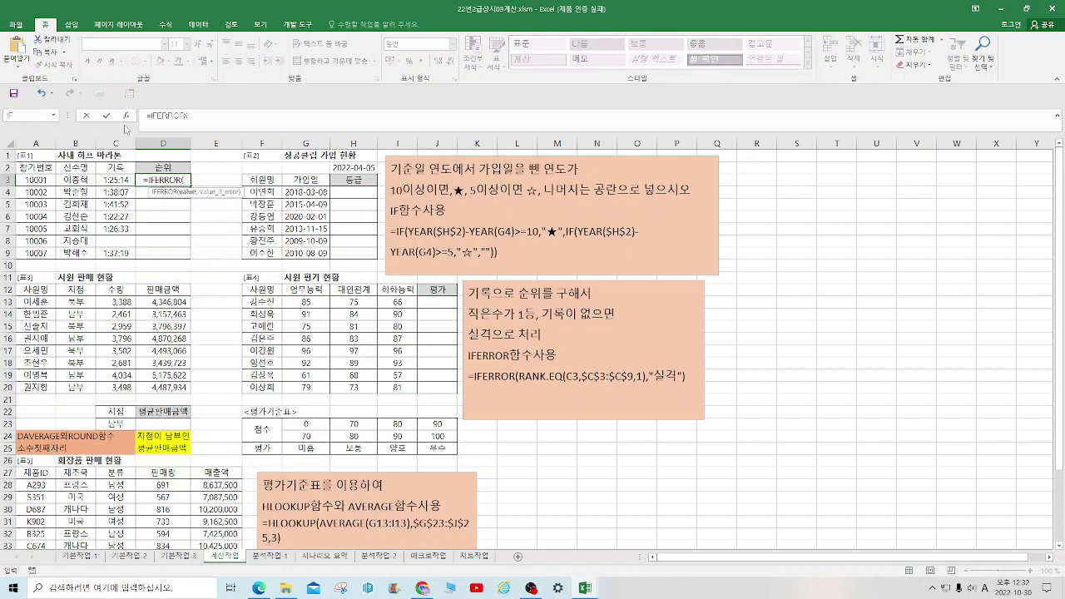
{"action": "left_click", "coordinate": [125, 116]}
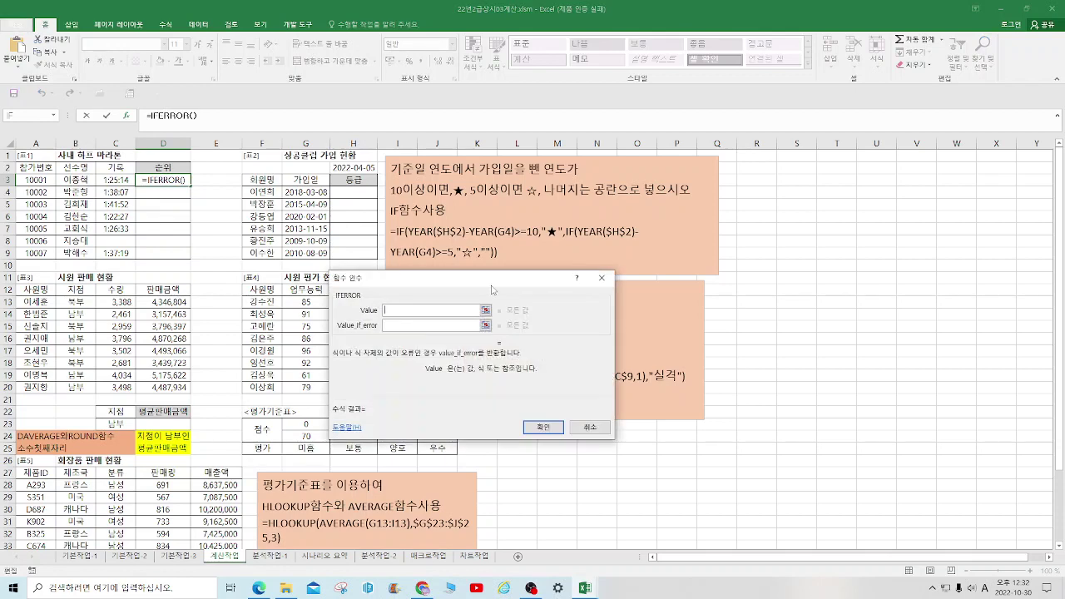
{"action": "left_click_drag", "start_coordinate": [492, 289], "coordinate": [370, 183]}
- Enter RANK.EQ(C3,$C$3:$C$9,1) as the Value argument of the IFERROR function
{"action": "type", "text": "R"}
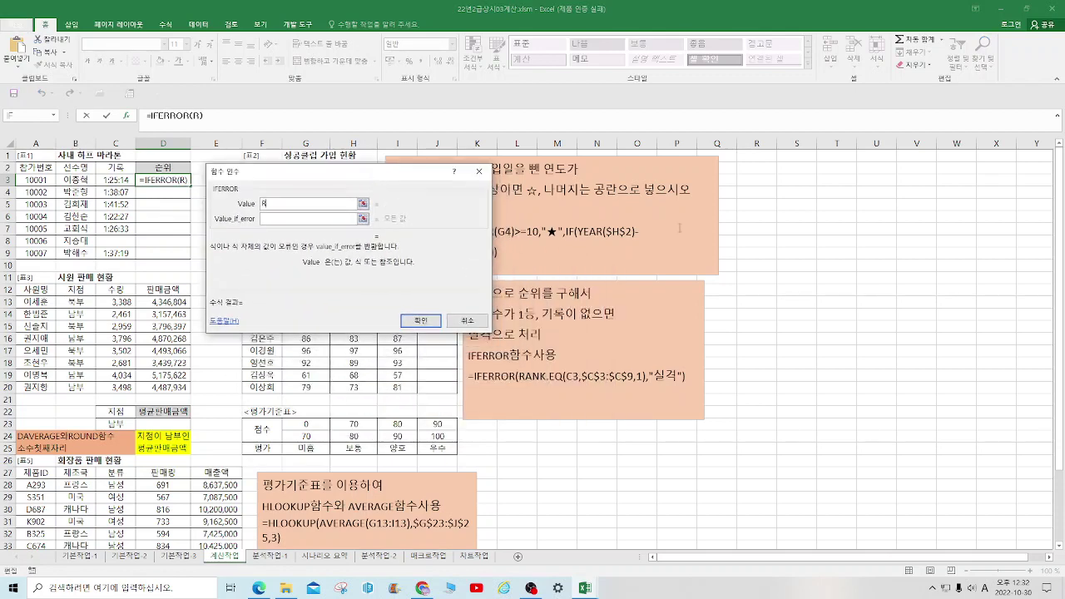
{"action": "type", "text": "ANK"}
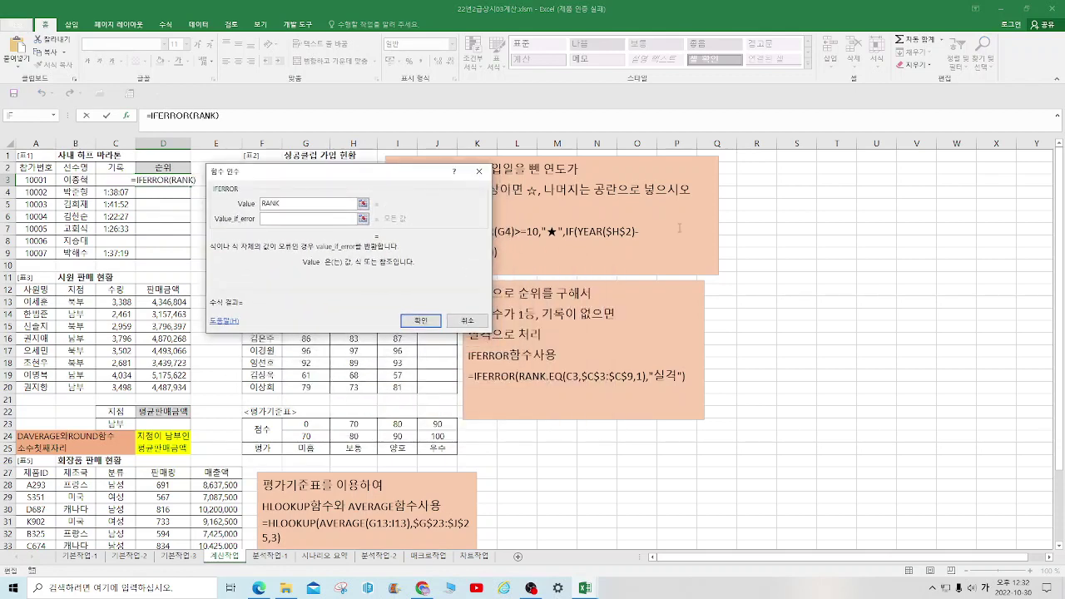
{"action": "type", "text": ".EQ("}
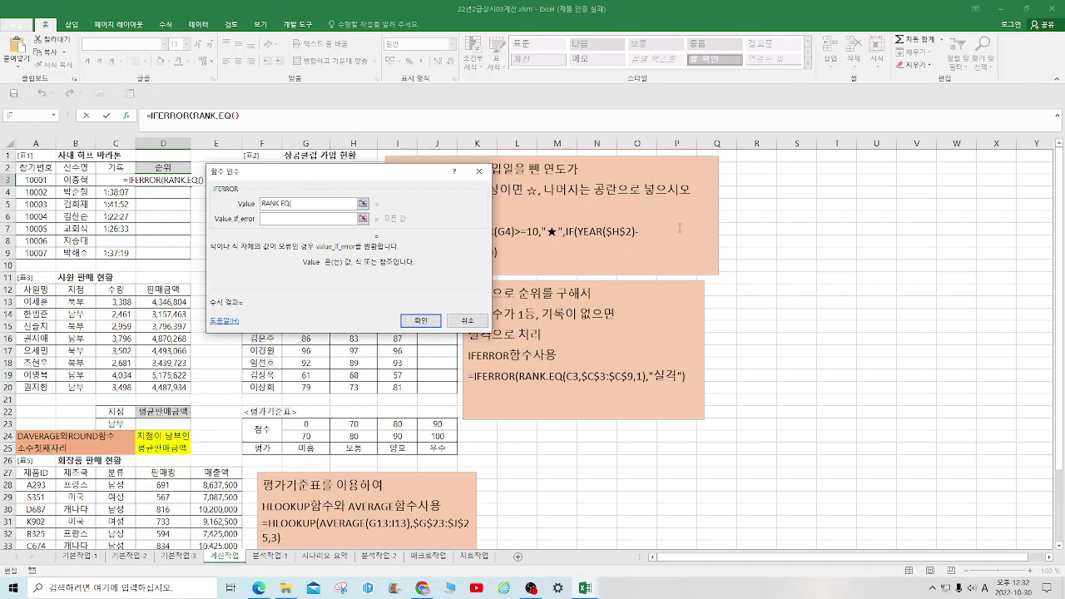
{"action": "left_click", "coordinate": [116, 180]}
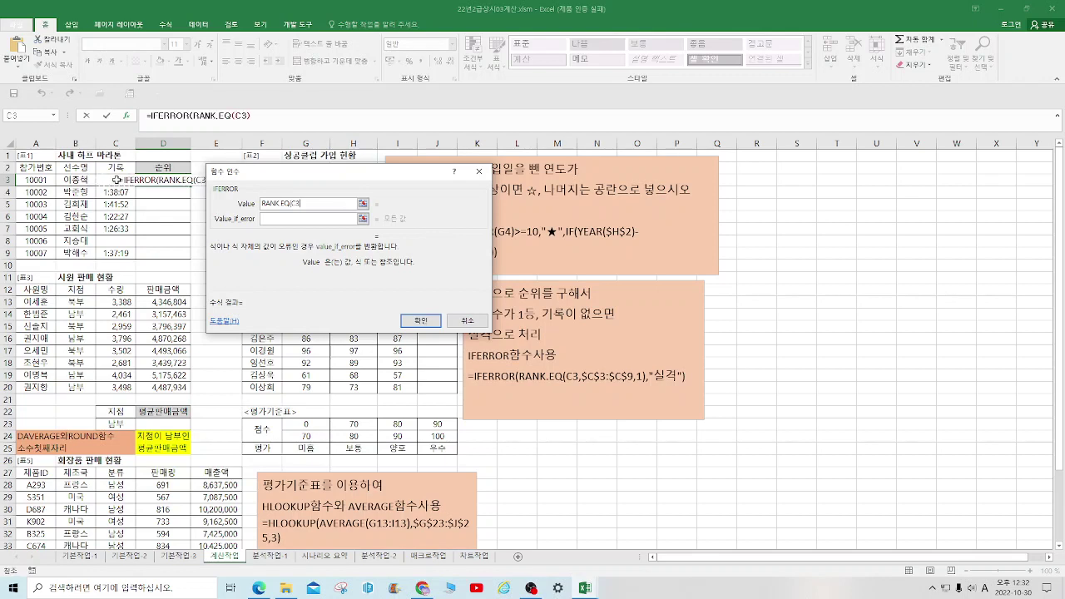
{"action": "type", "text": ",C3"}
{"action": "left_click_drag", "start_coordinate": [108, 181], "coordinate": [117, 249]}
{"action": "key", "text": "F4"}
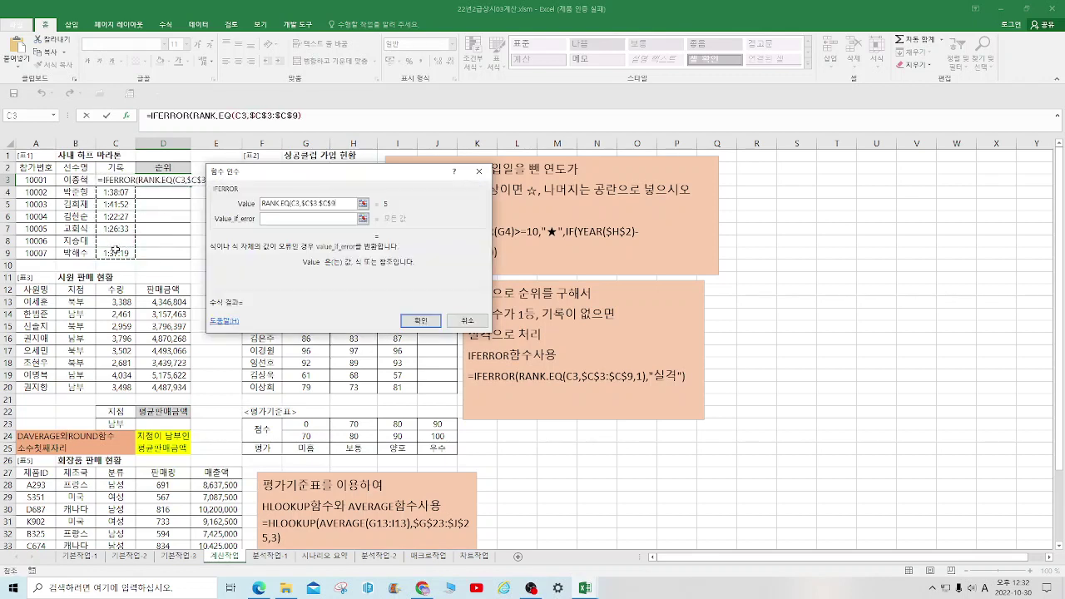
{"action": "type", "text": ",1)"}
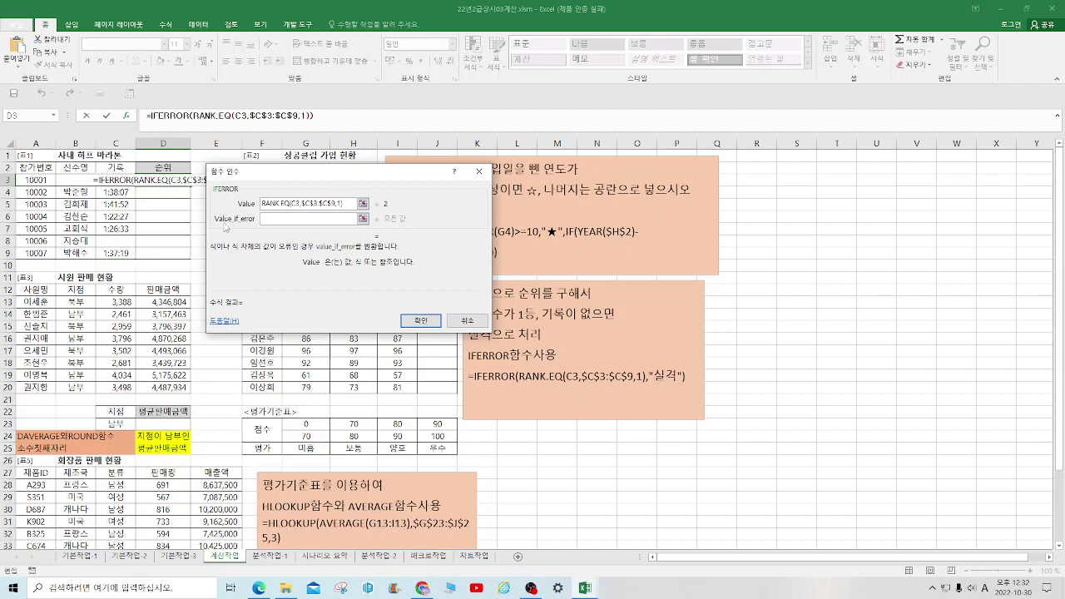
- Set the IFERROR fallback value to 실격, accept the formula, and fill it down from D3 to D9
{"action": "left_click", "coordinate": [296, 220]}
{"action": "key", "text": "Hangul"}
{"action": "type", "text": "ㅅ"}
{"action": "type", "text": "격"}
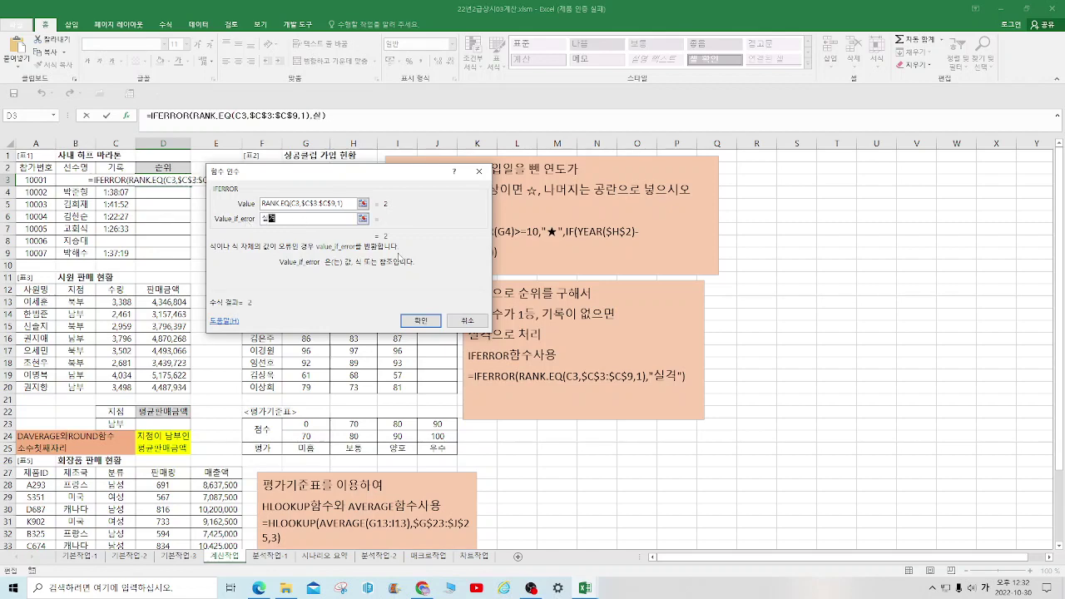
{"action": "key", "text": "Return"}
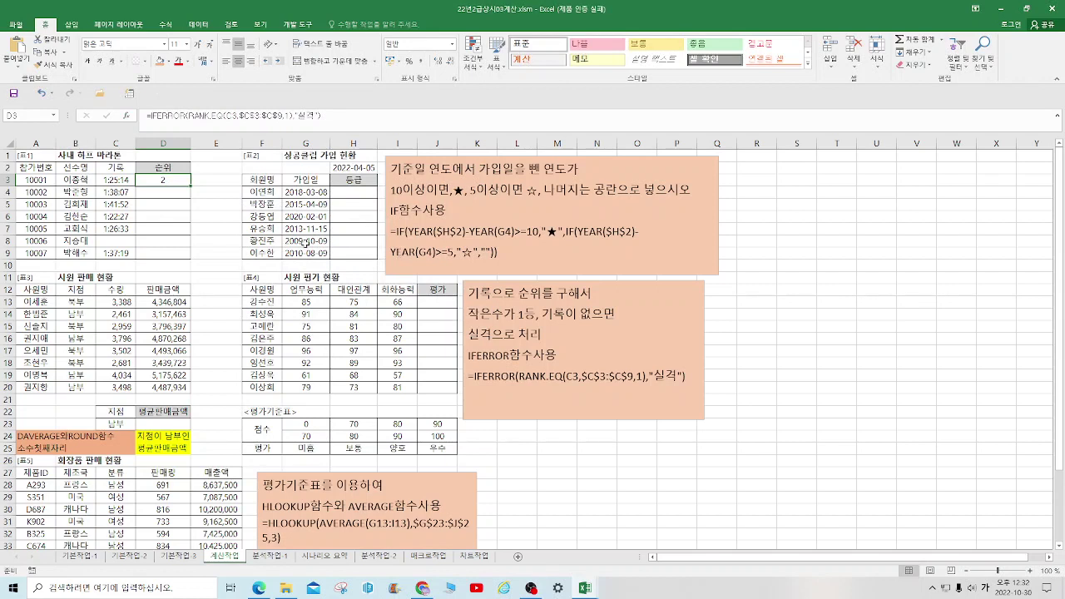
{"action": "left_click_drag", "start_coordinate": [191, 185], "coordinate": [185, 258]}
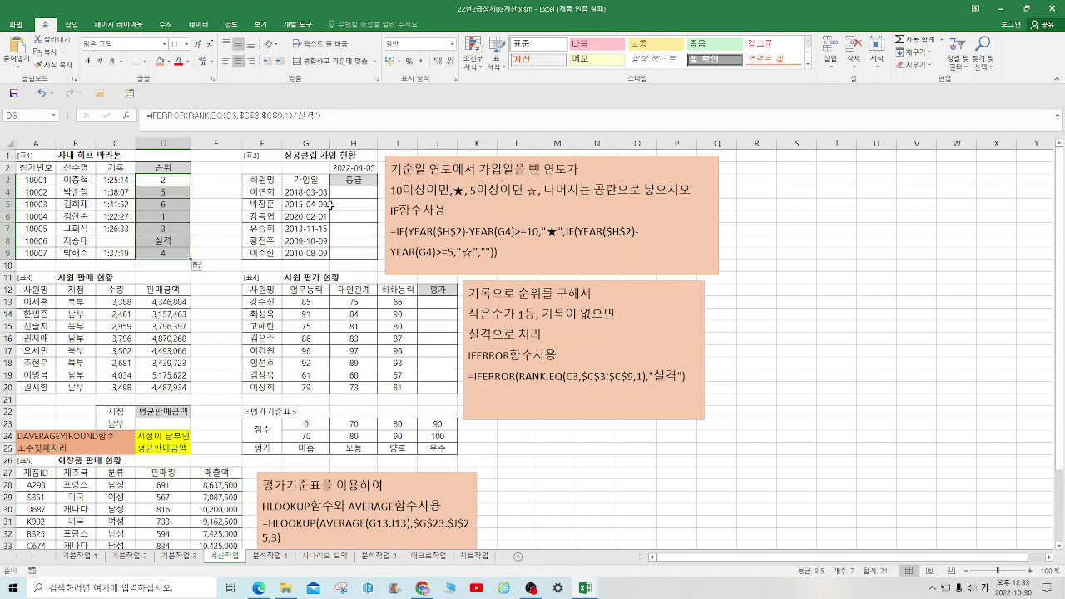
- Start an IF formula in cell H4 and open its function arguments dialog, placed clear of the membership dates
{"action": "left_click", "coordinate": [361, 191]}
{"action": "type", "text": "="}
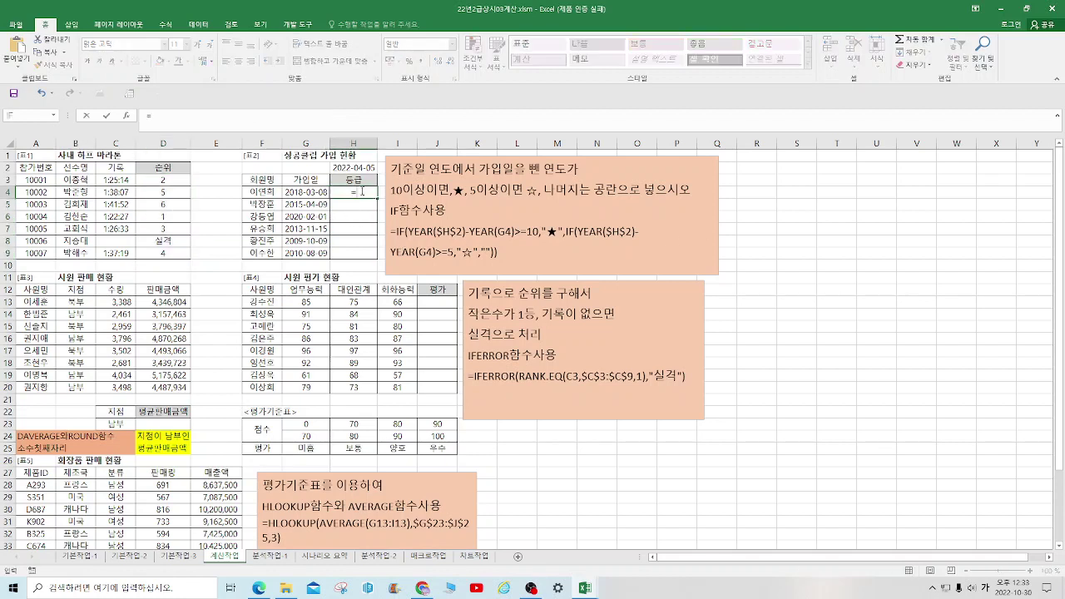
{"action": "type", "text": "OF"}
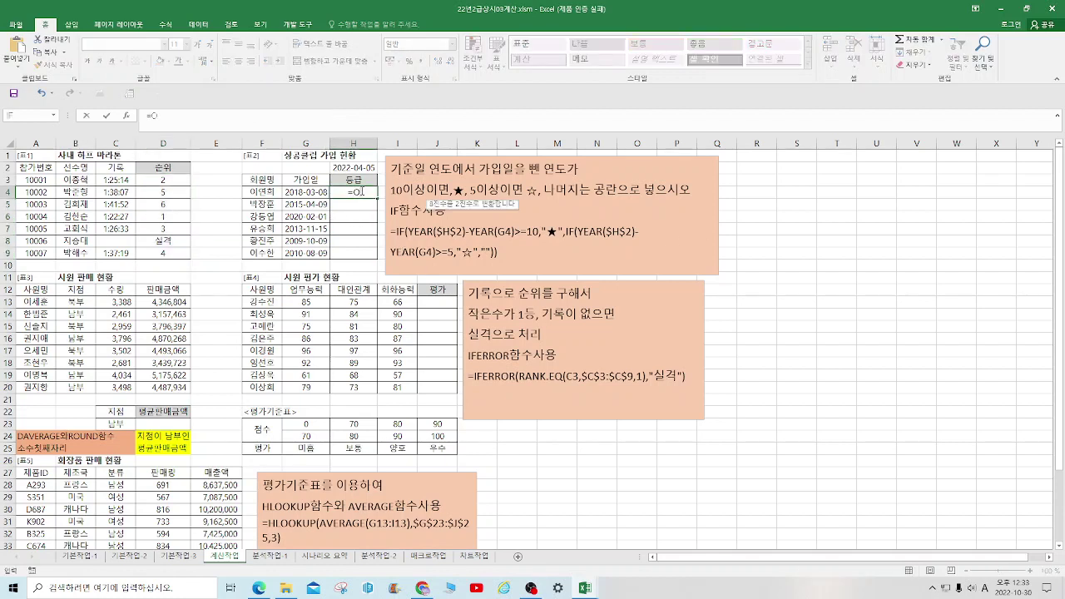
{"action": "key", "text": "BackSpace"}
{"action": "key", "text": "BackSpace"}
{"action": "type", "text": "IF("}
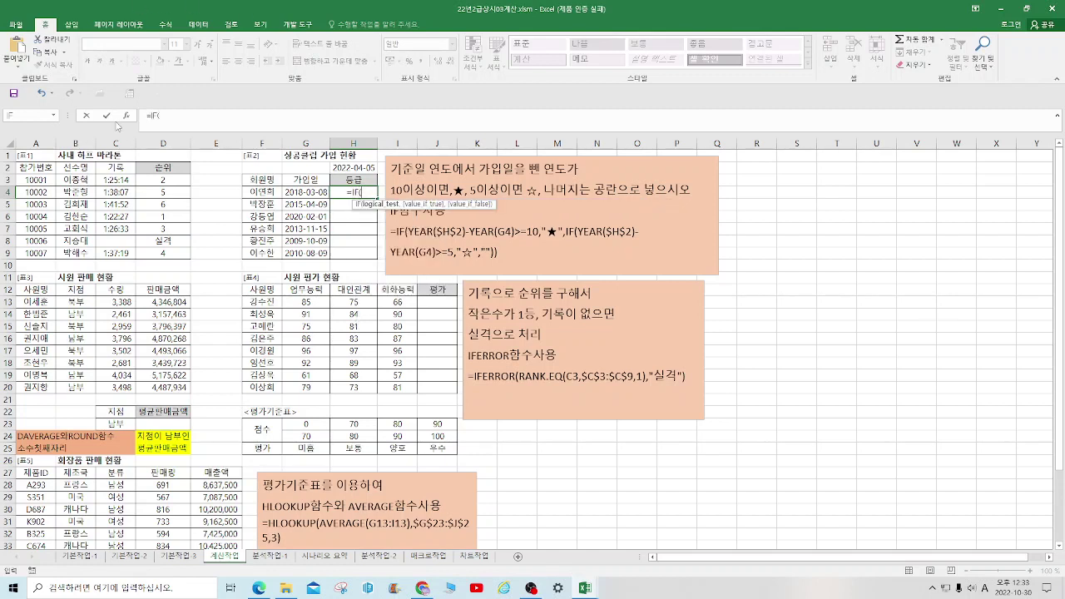
{"action": "left_click", "coordinate": [127, 116]}
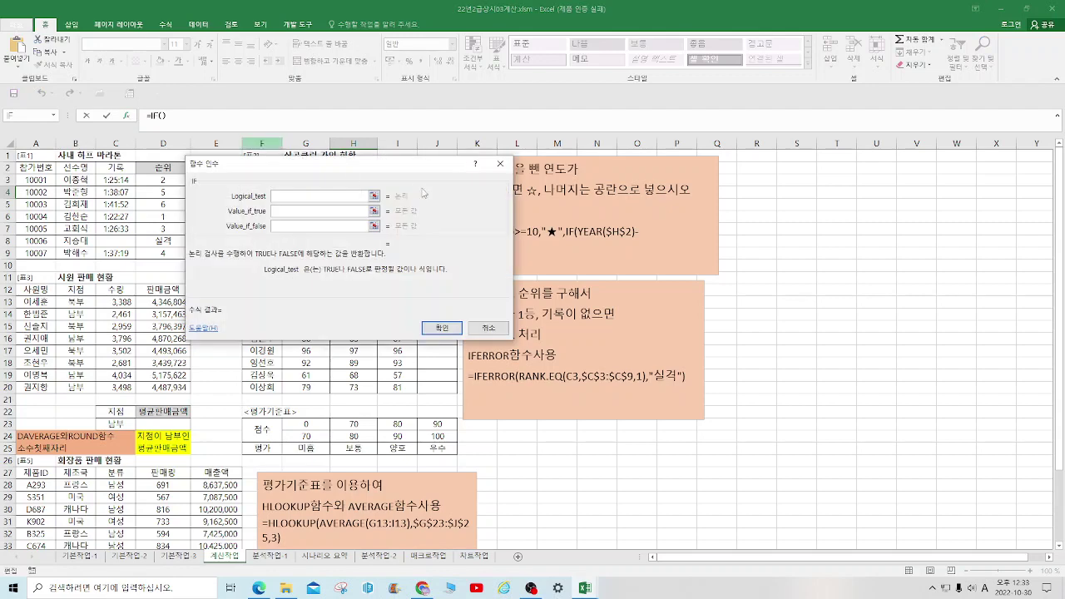
{"action": "left_click_drag", "start_coordinate": [393, 159], "coordinate": [288, 269]}
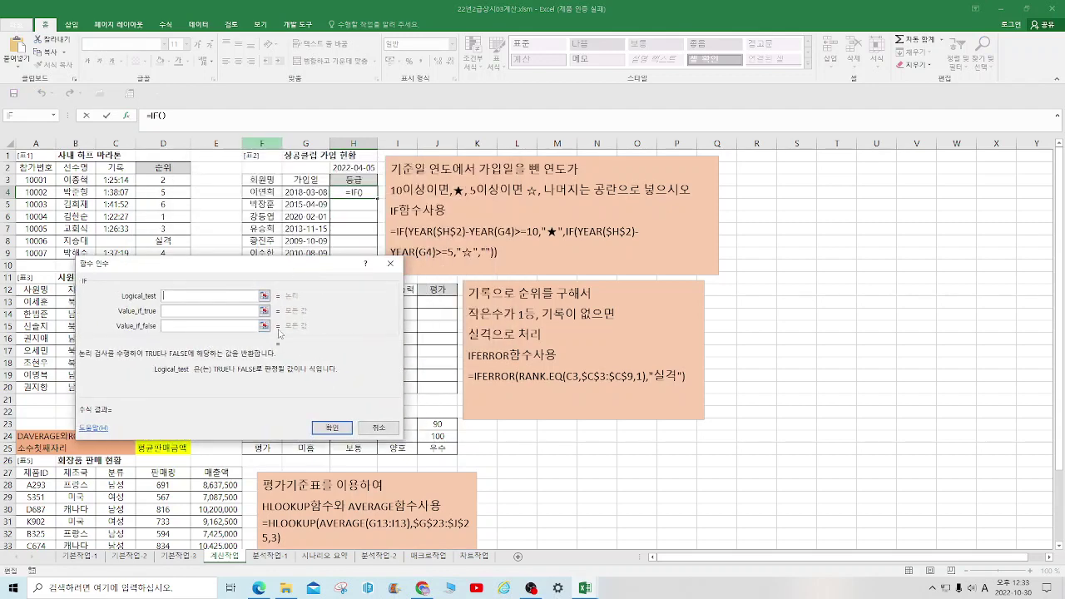
- Enter YEAR($H$2)-YEAR(G4)>=10 as the logical test of the IF function
{"action": "type", "text": "YEAR("}
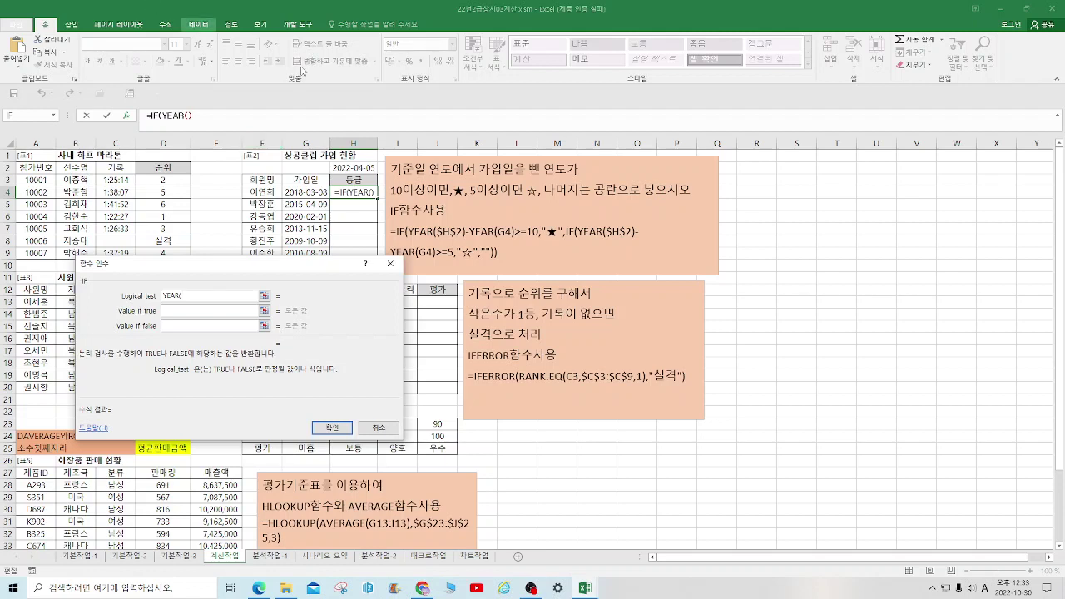
{"action": "left_click", "coordinate": [369, 168]}
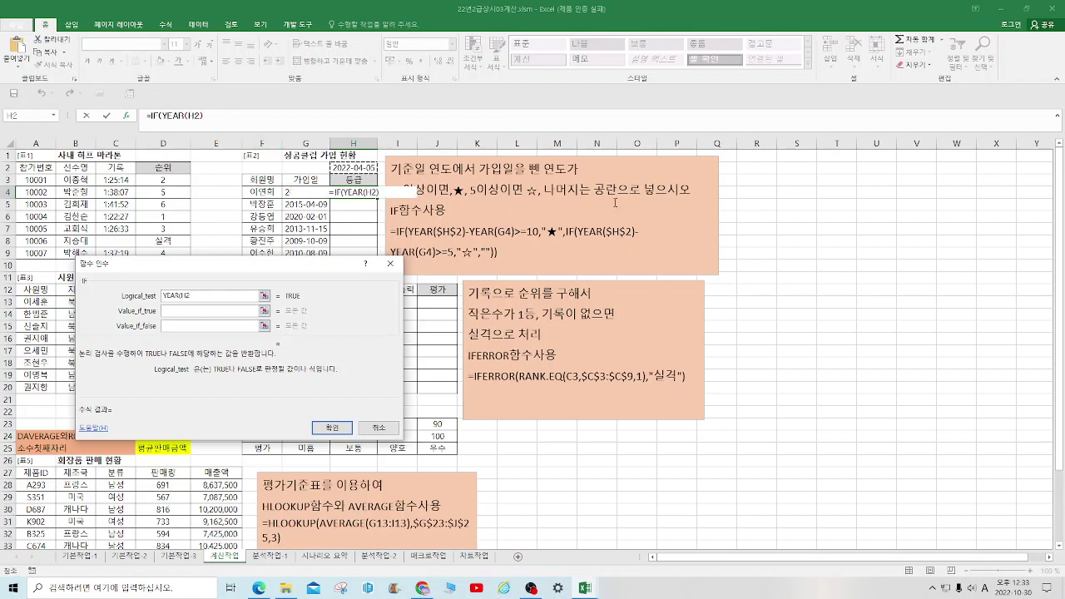
{"action": "key", "text": "F4"}
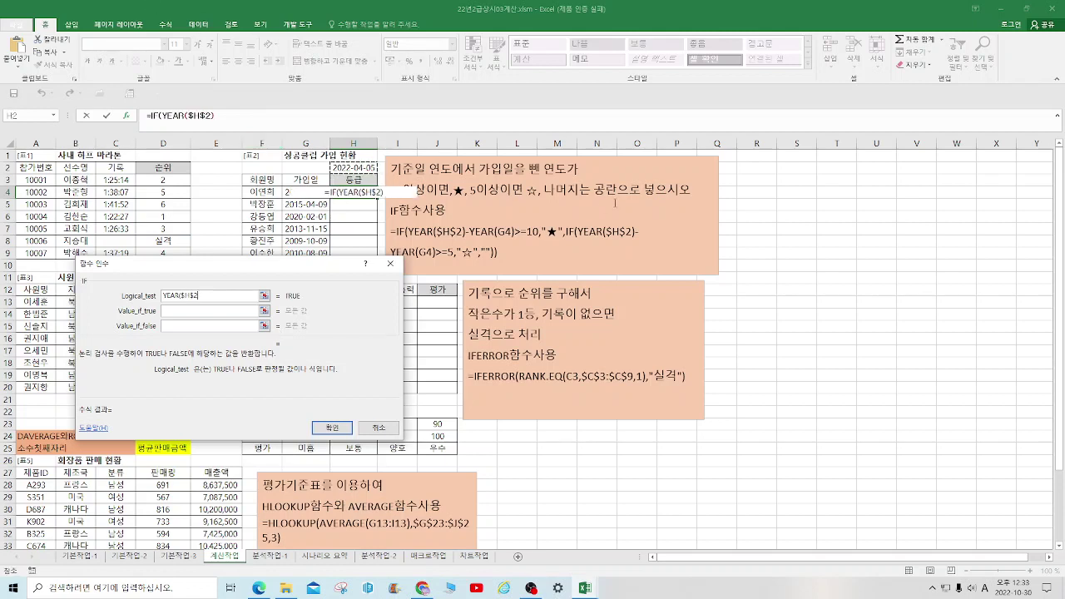
{"action": "type", "text": ")-"}
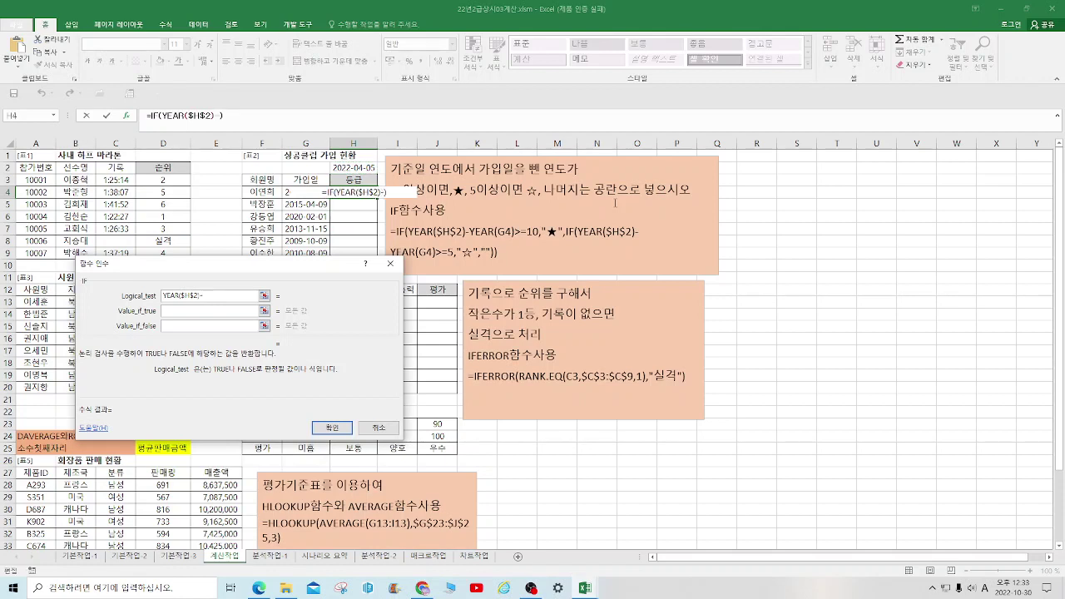
{"action": "type", "text": "YEAR("}
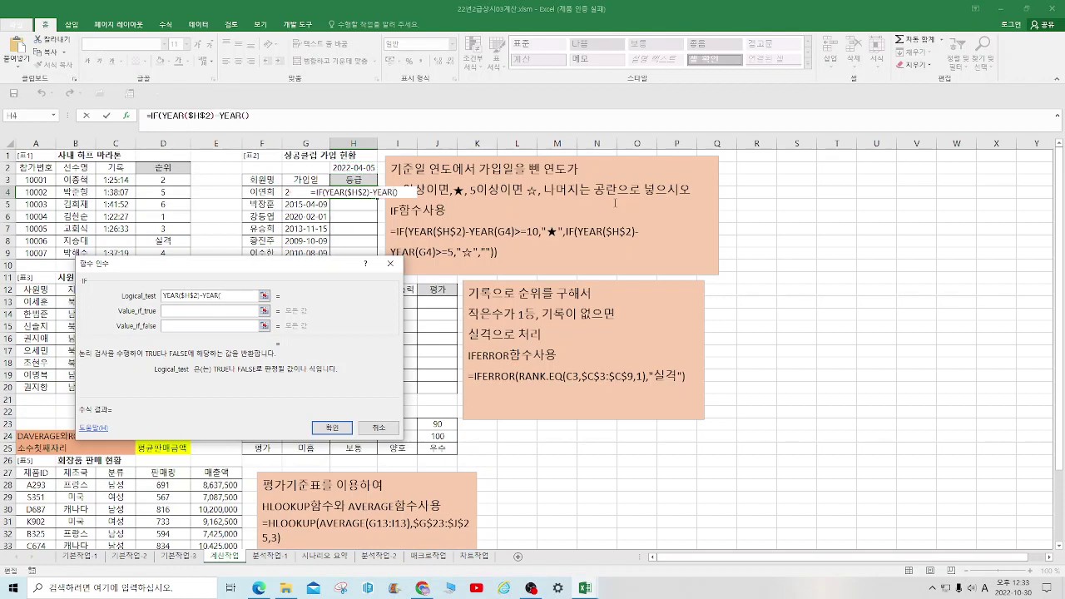
{"action": "left_click", "coordinate": [311, 192]}
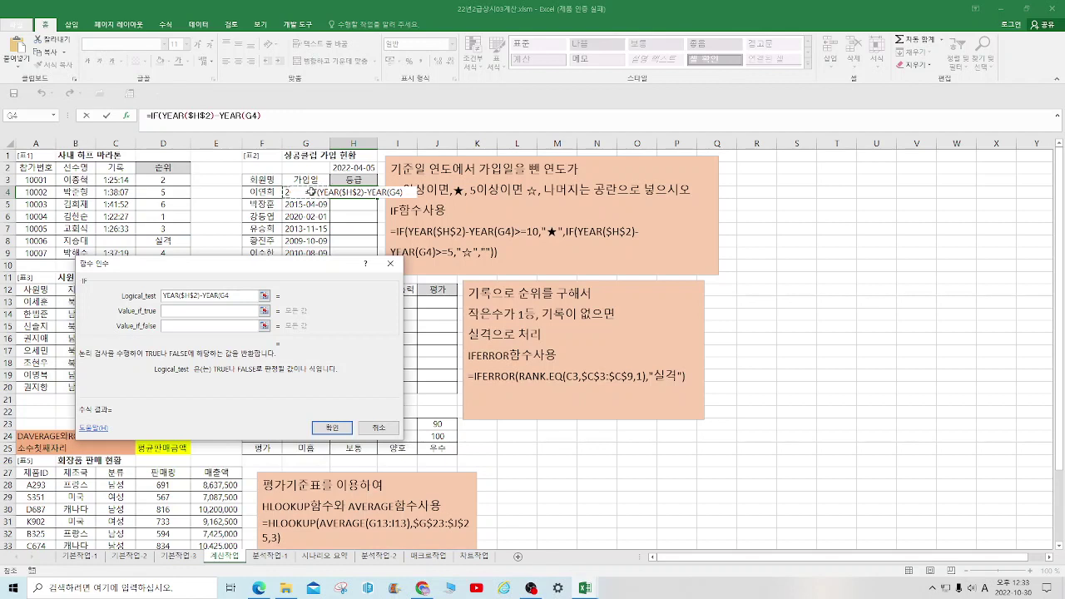
{"action": "type", "text": ")"}
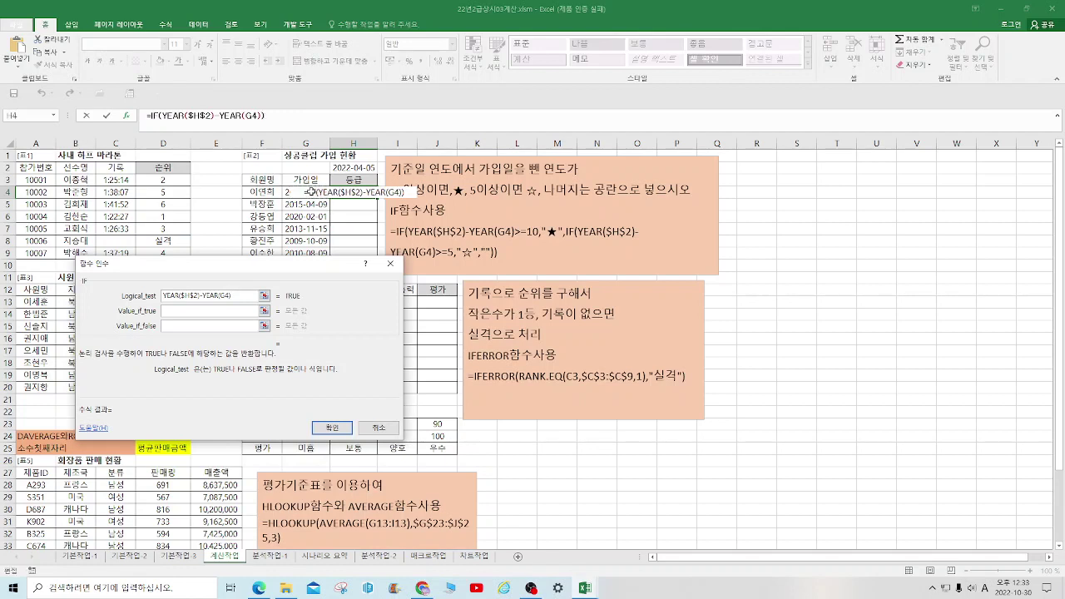
{"action": "type", "text": ">=10"}
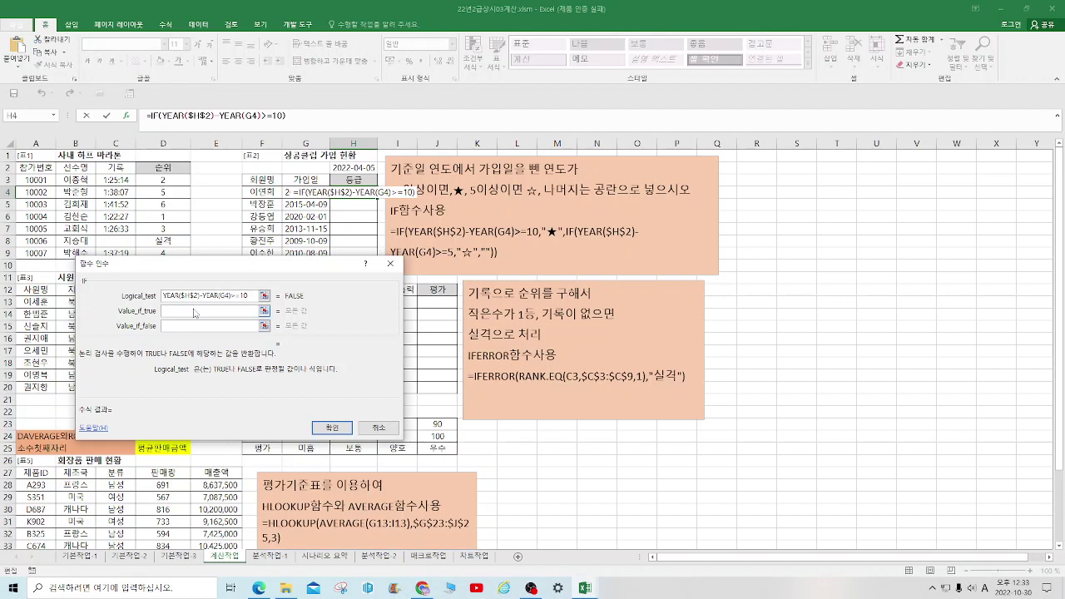
- Set the value-if-true argument to the ★ symbol, inserted from the special character list
{"action": "left_click", "coordinate": [200, 311]}
{"action": "type", "text": "A"}
{"action": "key", "text": "BackSpace"}
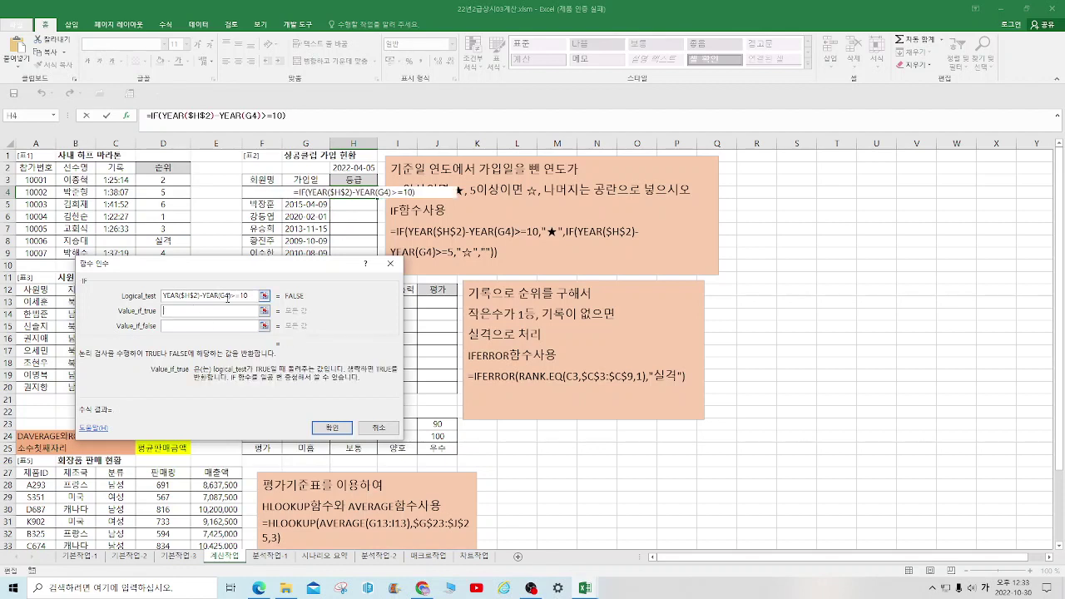
{"action": "key", "text": "Hangul"}
{"action": "type", "text": "ㅁ"}
{"action": "key", "text": "Hangul_Hanja"}
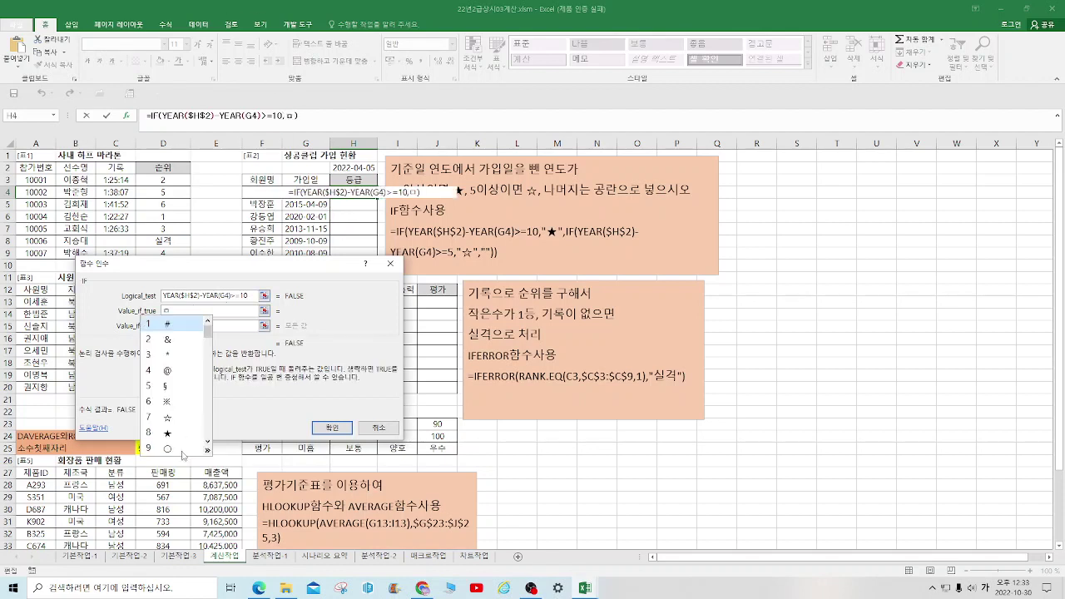
{"action": "left_click", "coordinate": [169, 433]}
- Copy the condition YEAR($H$2)-YEAR(G4)>=10 from the logical test argument
{"action": "left_click", "coordinate": [193, 326]}
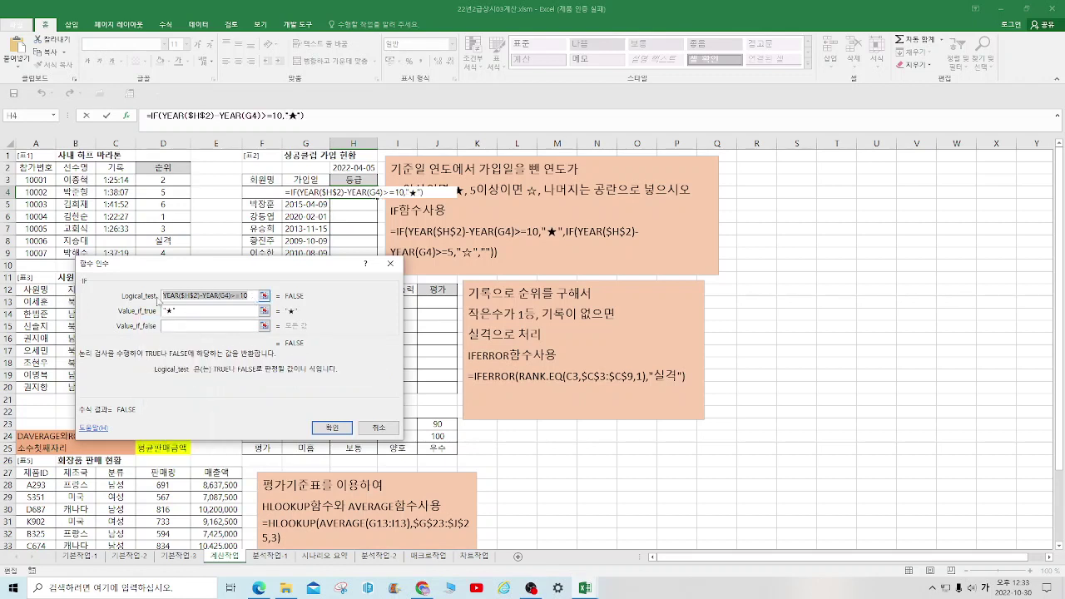
{"action": "left_click", "coordinate": [194, 296]}
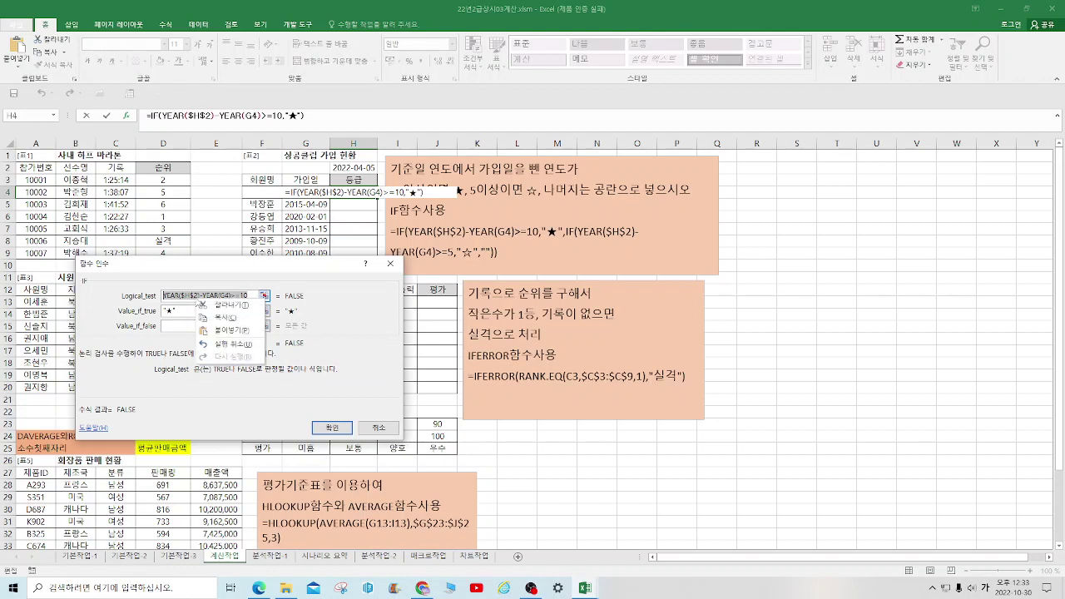
{"action": "left_click", "coordinate": [181, 330]}
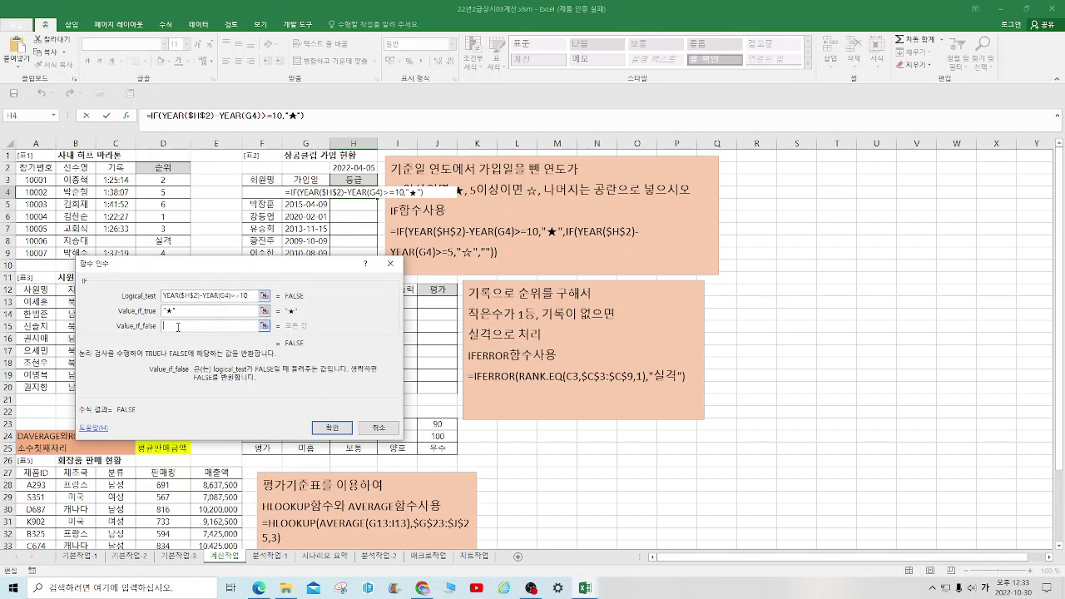
- Try pasting the copied condition directly as the value-if-false argument, and clear that argument again
{"action": "right_click", "coordinate": [180, 329]}
{"action": "left_click", "coordinate": [200, 361]}
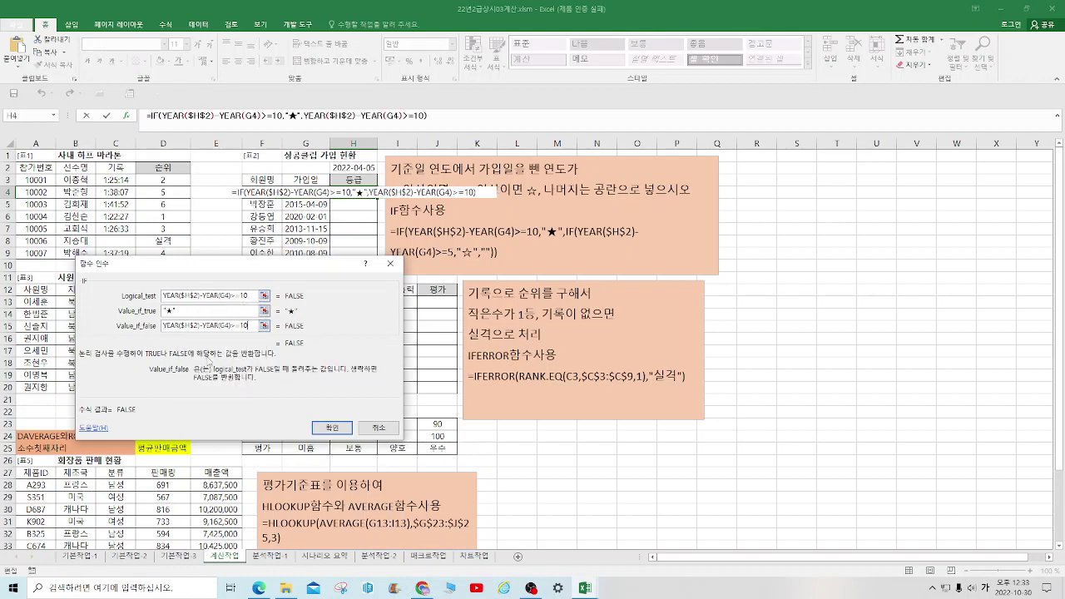
{"action": "left_click_drag", "start_coordinate": [253, 326], "coordinate": [100, 317]}
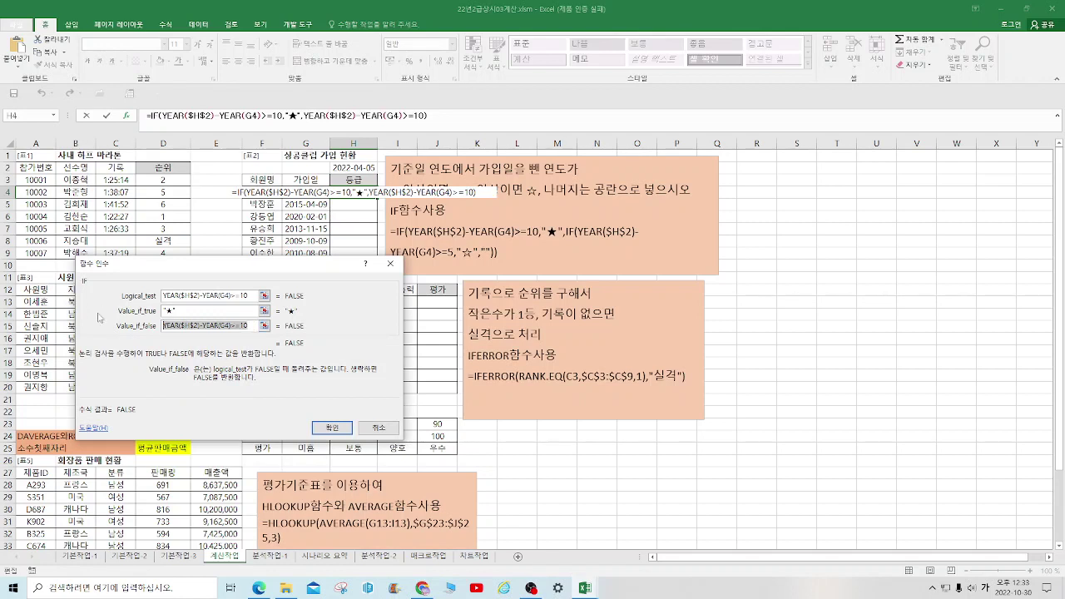
{"action": "key", "text": "BackSpace"}
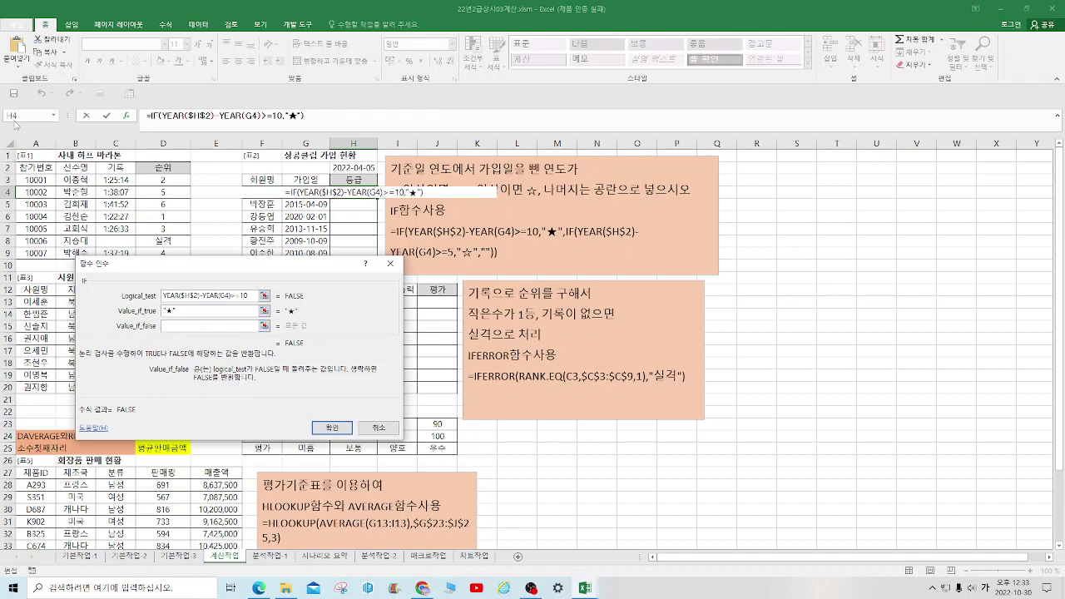
- Nest a second IF as the value-if-false argument, with the pasted condition adapted to YEAR($H$2)-YEAR(G4)>=5 as its logical test
{"action": "left_click", "coordinate": [21, 117]}
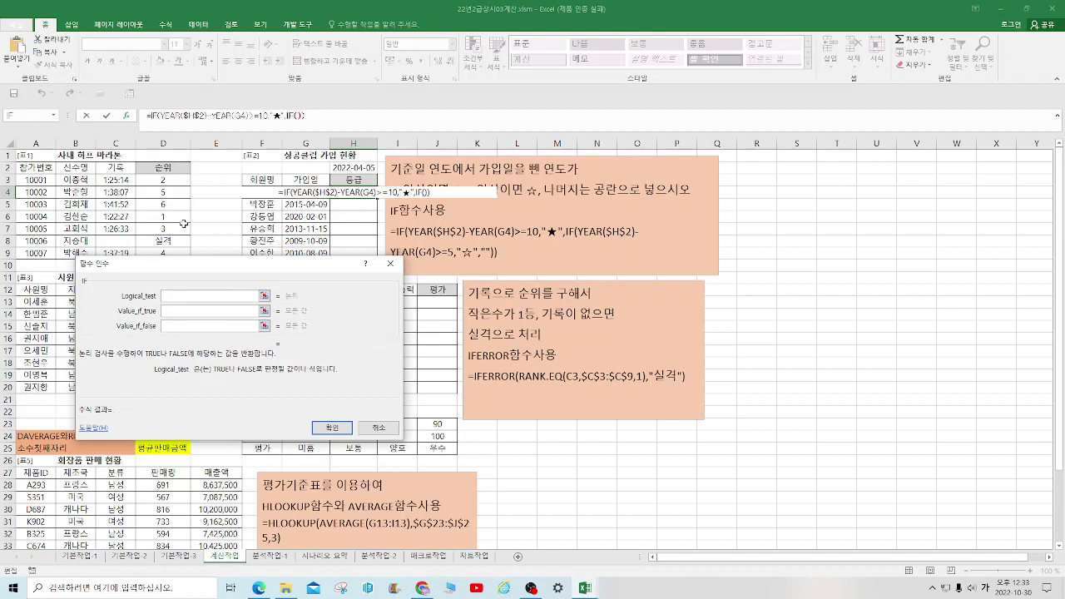
{"action": "key", "text": "ctrl+v"}
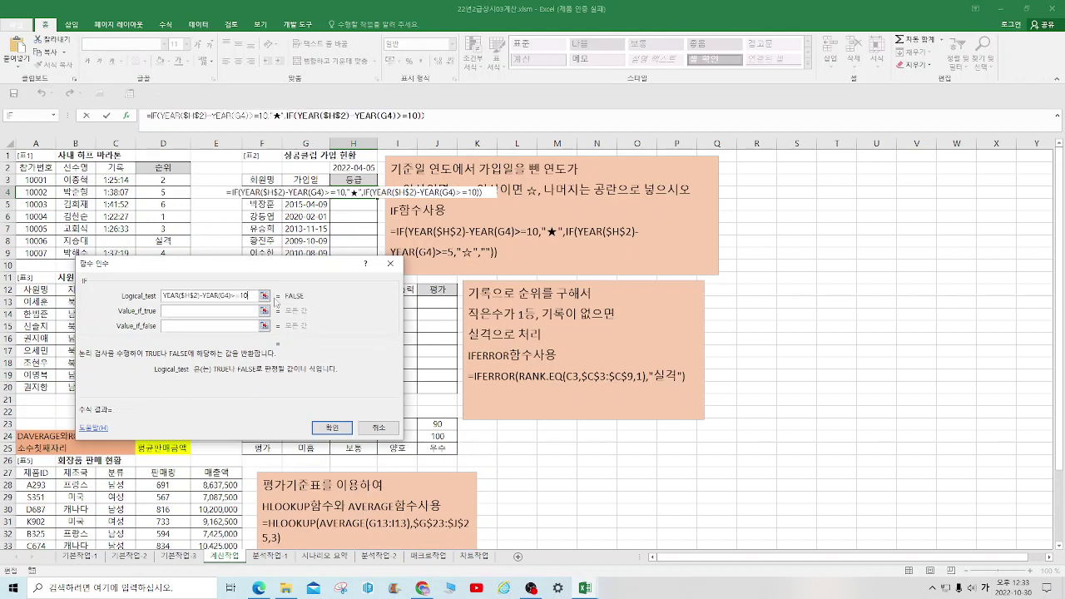
{"action": "key", "text": "BackSpace"}
{"action": "key", "text": "BackSpace"}
{"action": "type", "text": "5"}
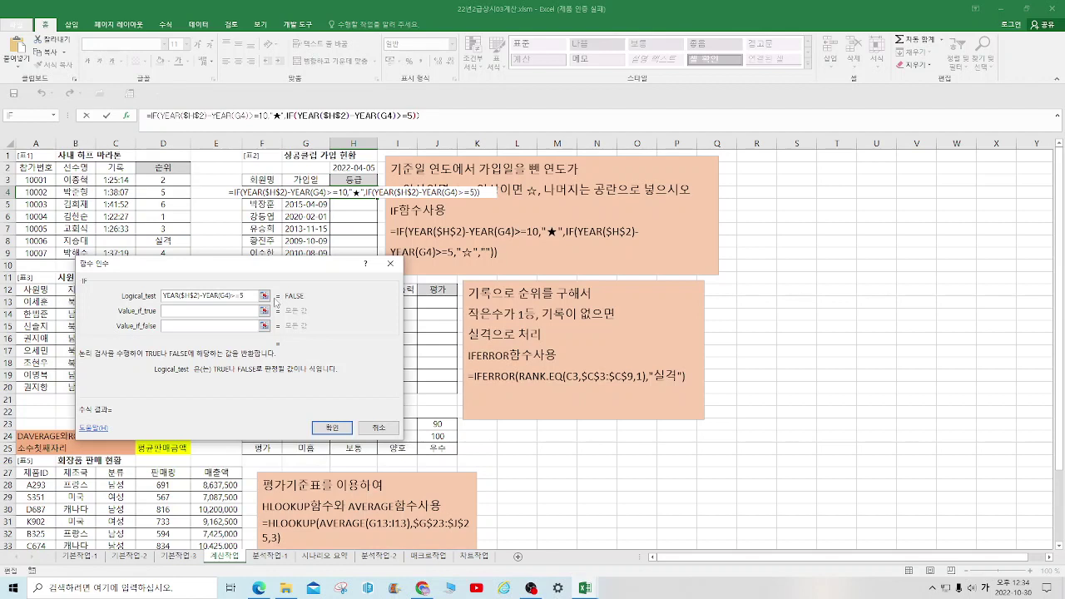
- Set the nested IF's value-if-true argument to the ☆ symbol from the special character list
{"action": "left_click", "coordinate": [186, 315]}
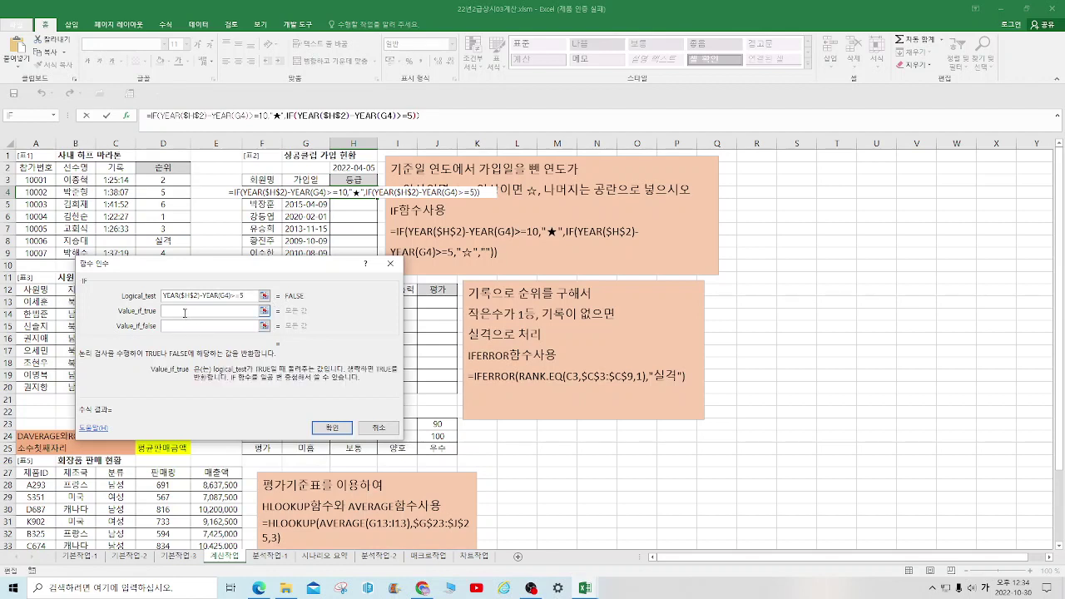
{"action": "type", "text": "A"}
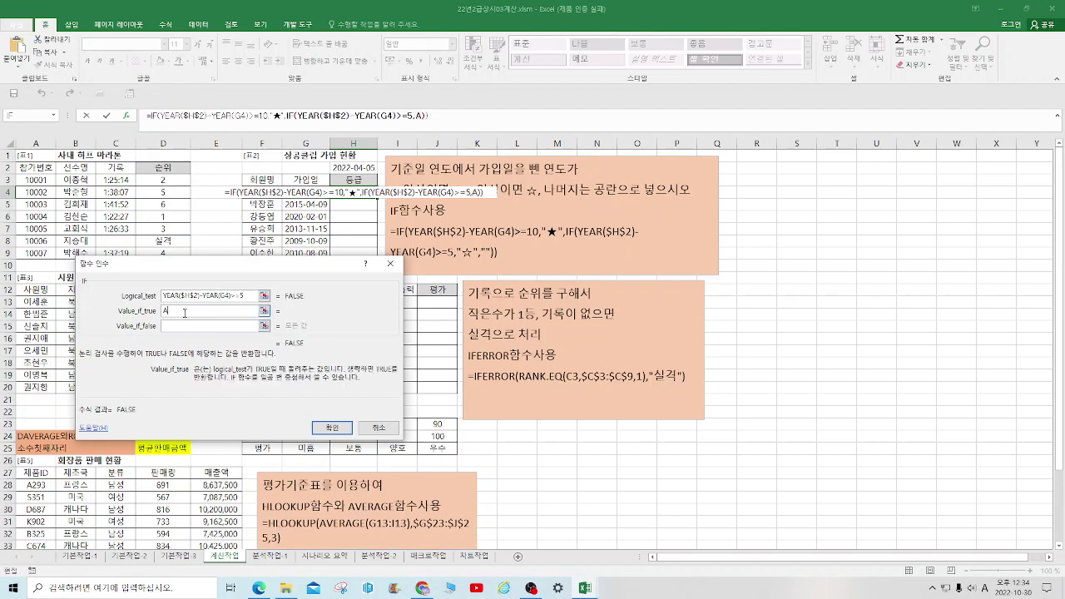
{"action": "key", "text": "BackSpace"}
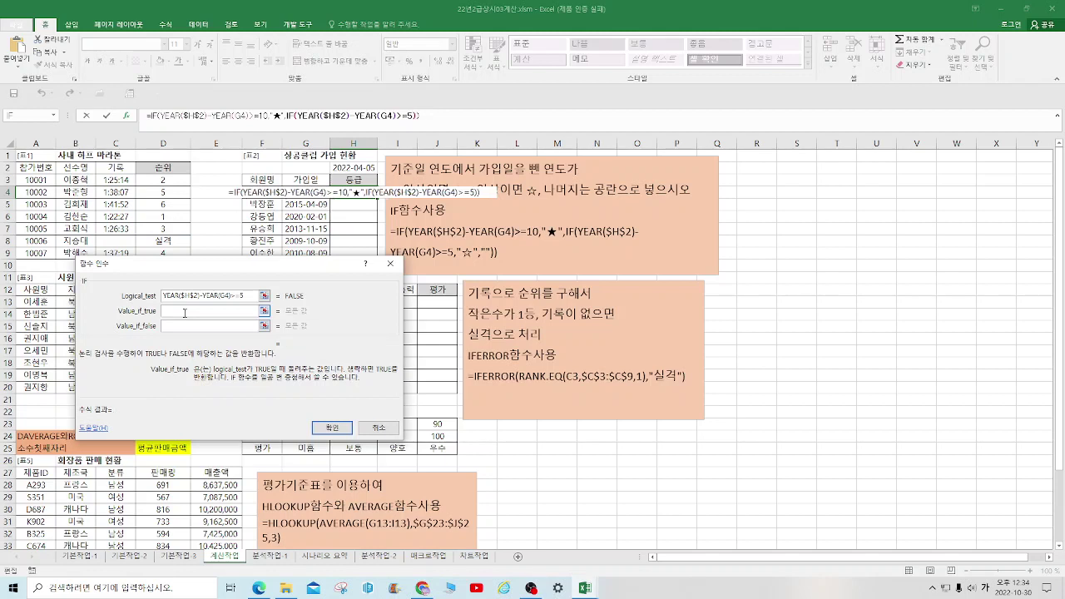
{"action": "type", "text": "ㅁ"}
{"action": "key", "text": "Hangul_Hanja"}
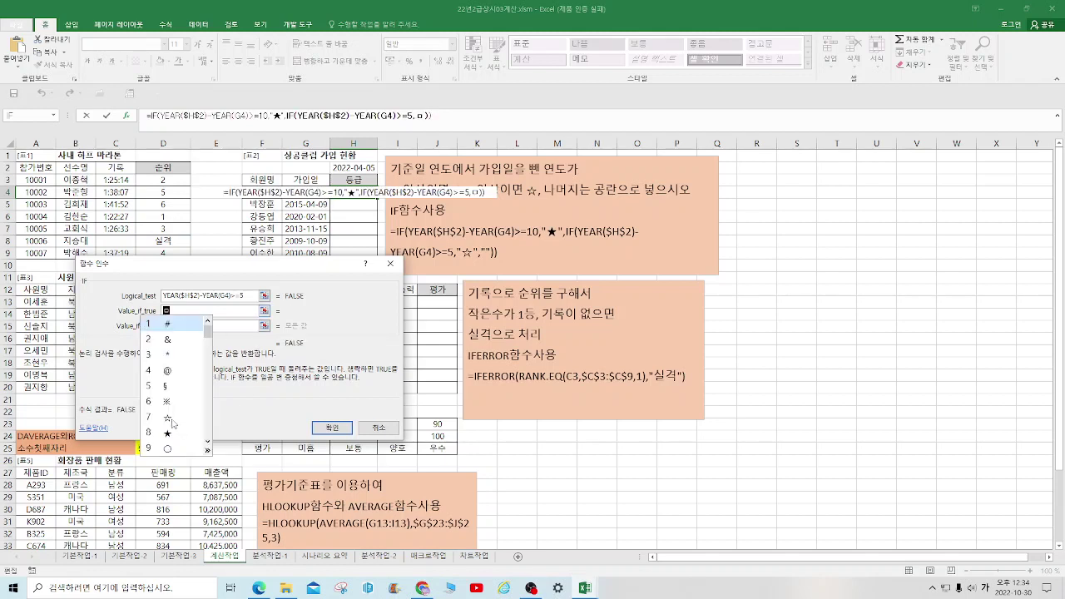
{"action": "left_click", "coordinate": [172, 418]}
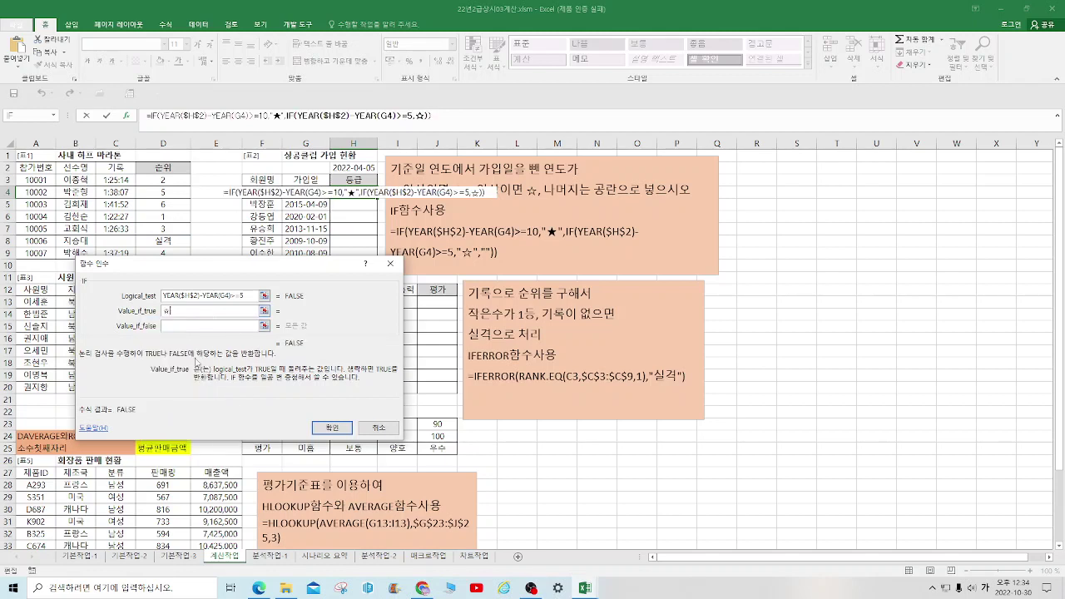
- Set the nested IF's value-if-false argument to "", and fill the completed grade formula from H4 down to H9
{"action": "left_click", "coordinate": [179, 328]}
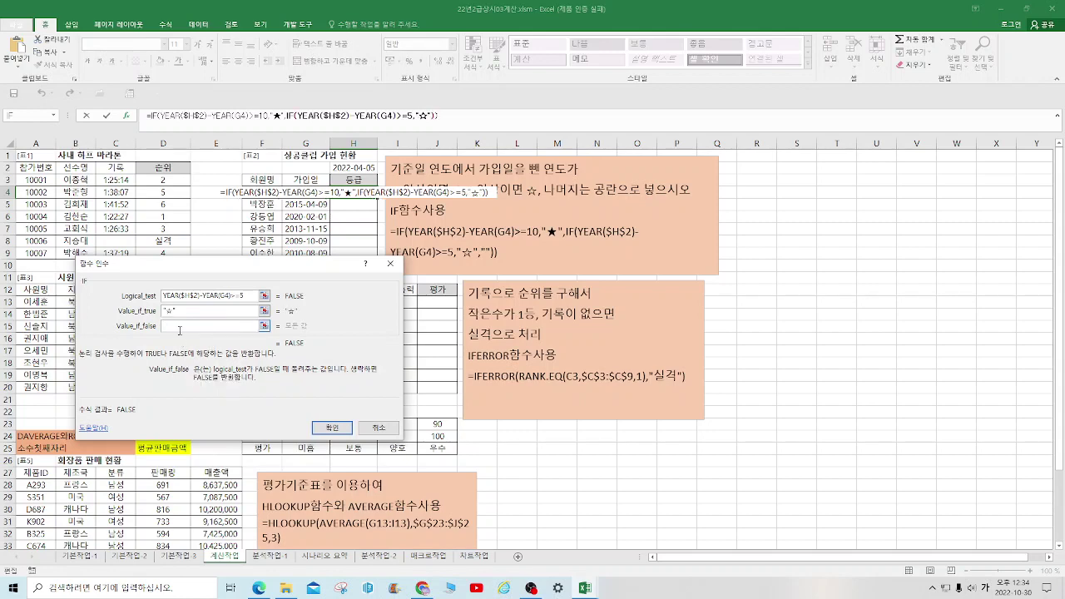
{"action": "type", "text": "\"\""}
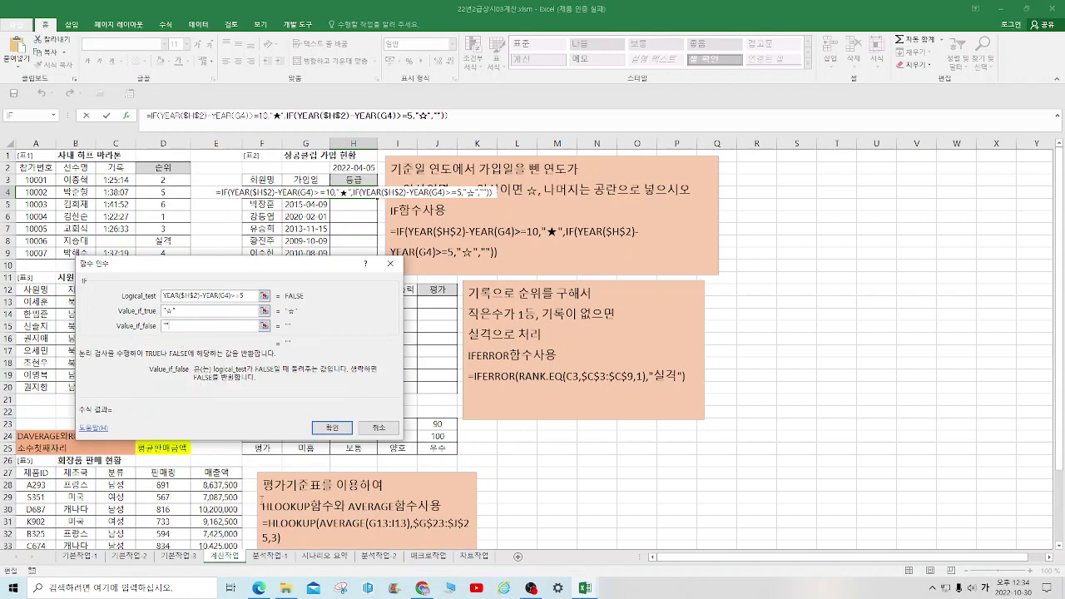
{"action": "left_click", "coordinate": [331, 427]}
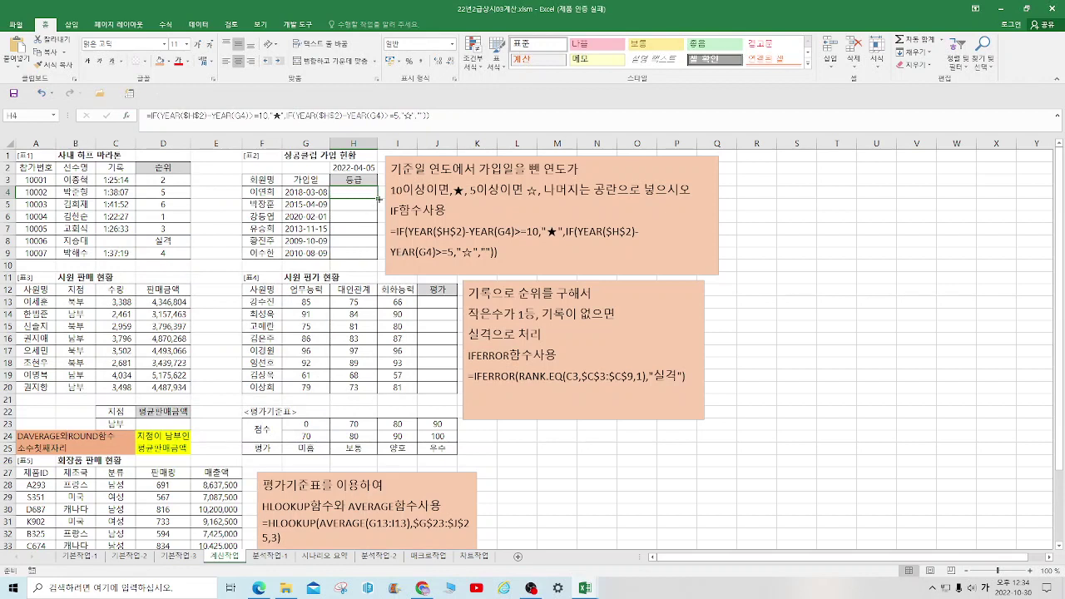
{"action": "left_click_drag", "start_coordinate": [377, 198], "coordinate": [377, 259]}
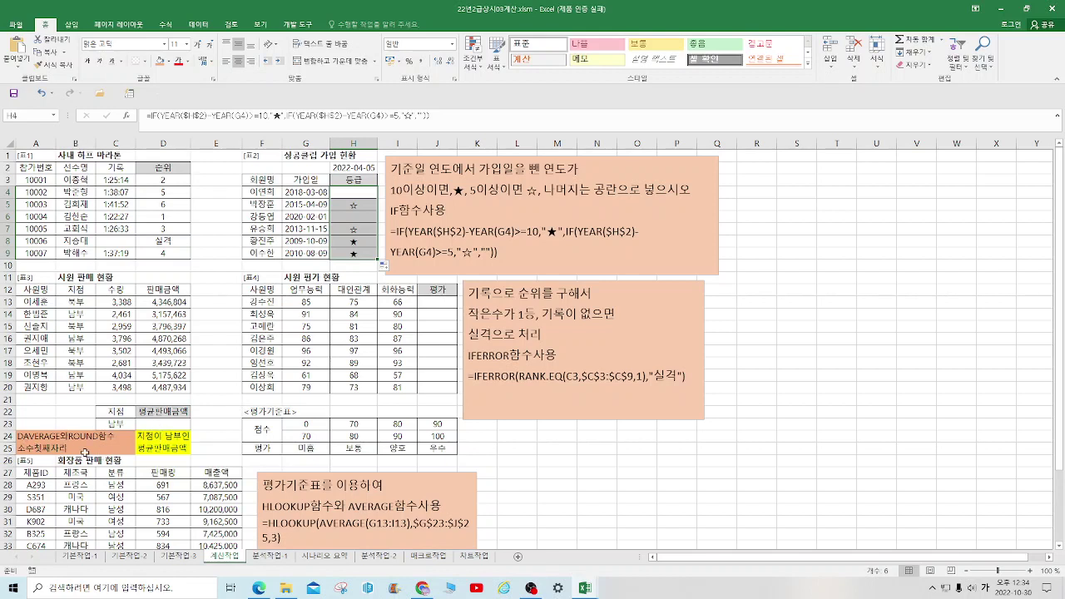
- Start a DAVERAGE function in D23 with the employee sales table A12:D20 as its database argument
{"action": "left_click", "coordinate": [147, 424]}
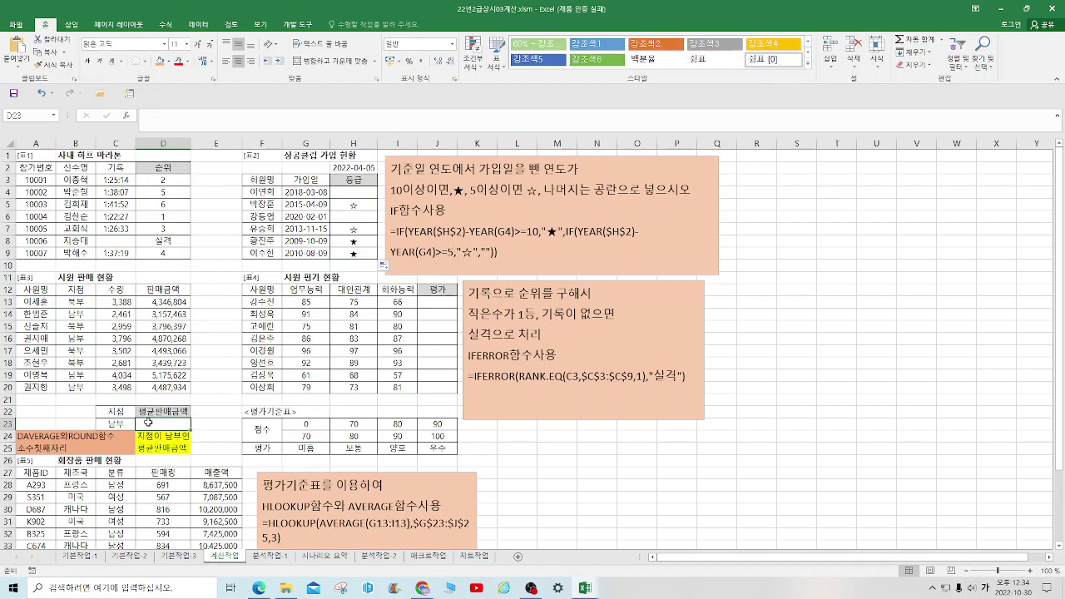
{"action": "type", "text": "="}
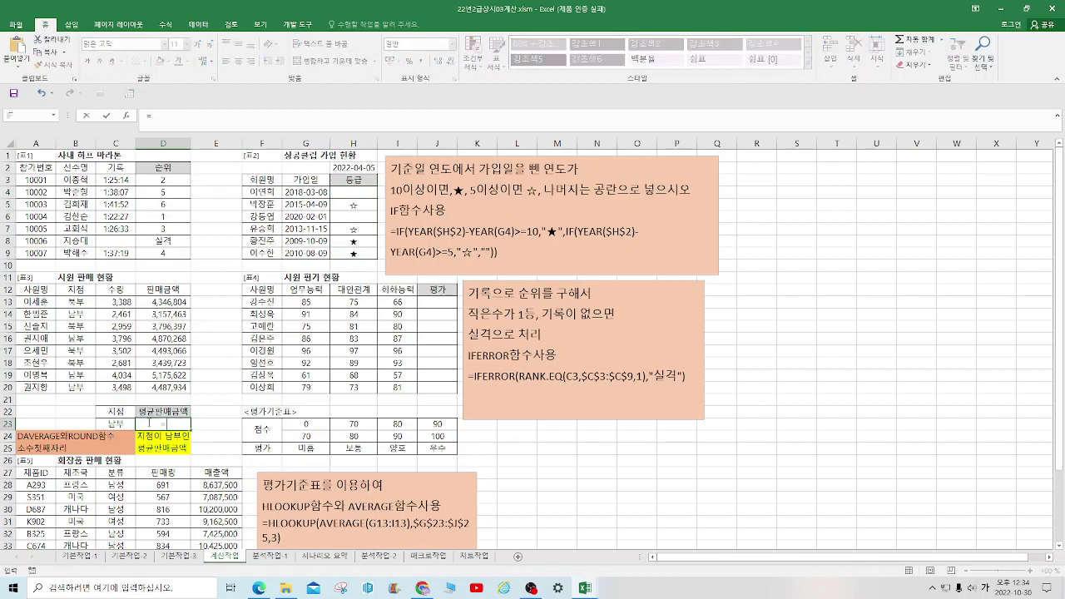
{"action": "type", "text": "DA"}
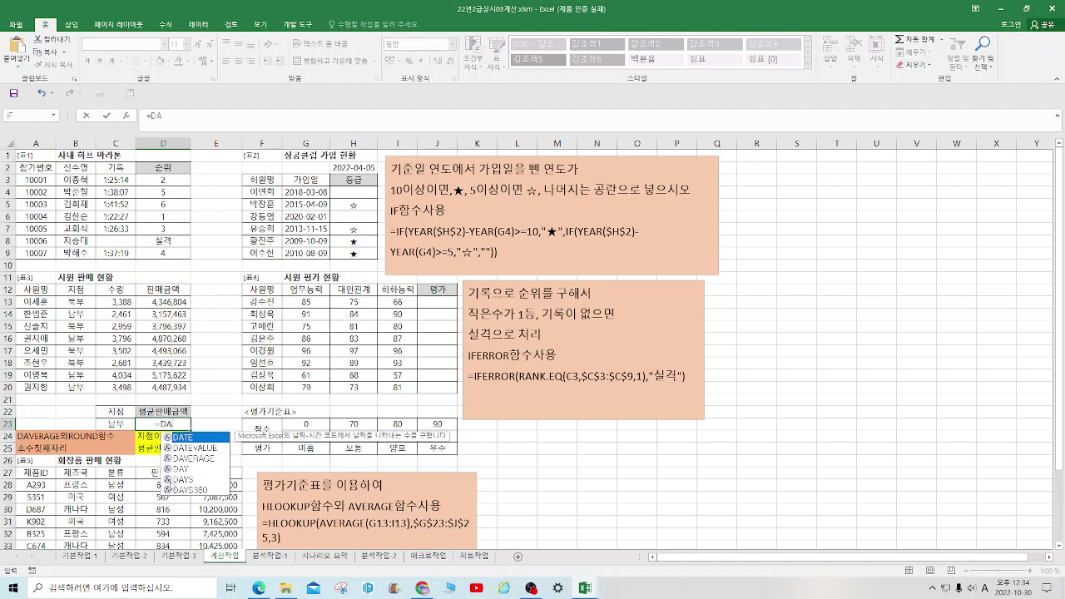
{"action": "double_click", "coordinate": [204, 459]}
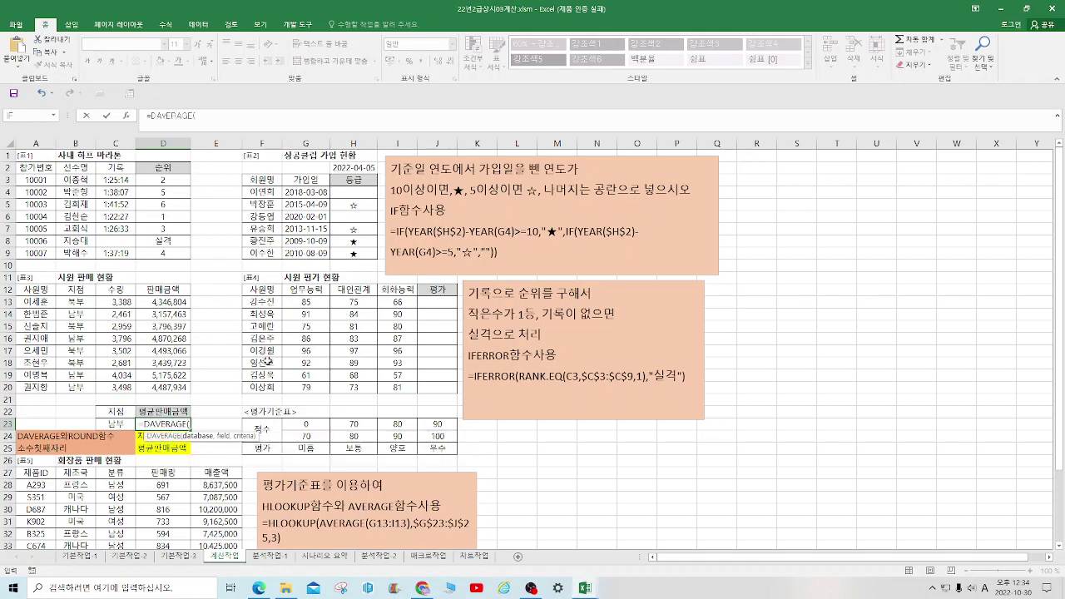
{"action": "left_click", "coordinate": [127, 115]}
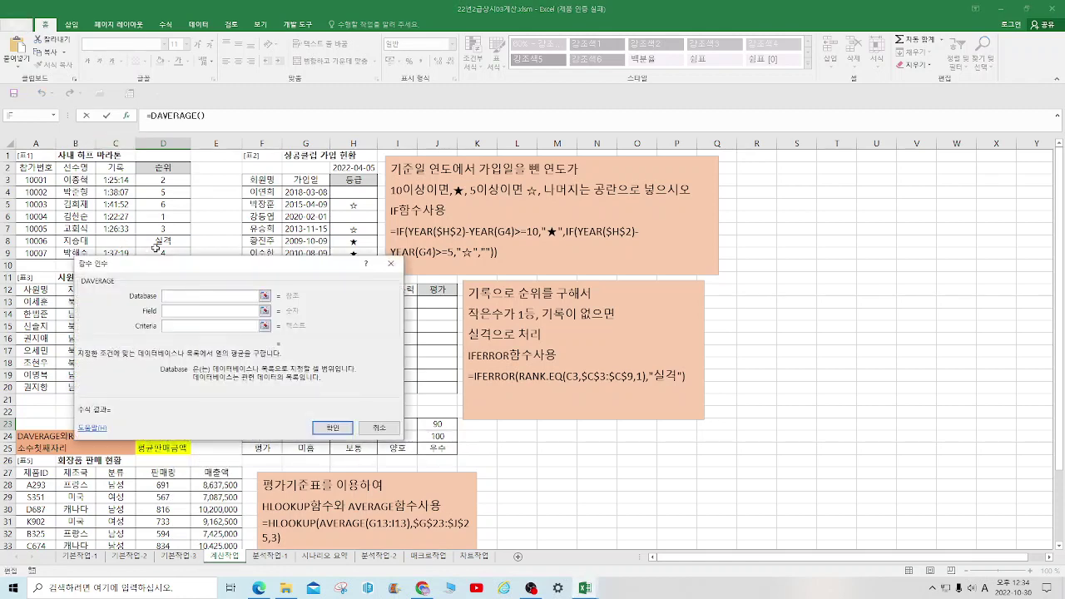
{"action": "left_click_drag", "start_coordinate": [140, 264], "coordinate": [284, 255]}
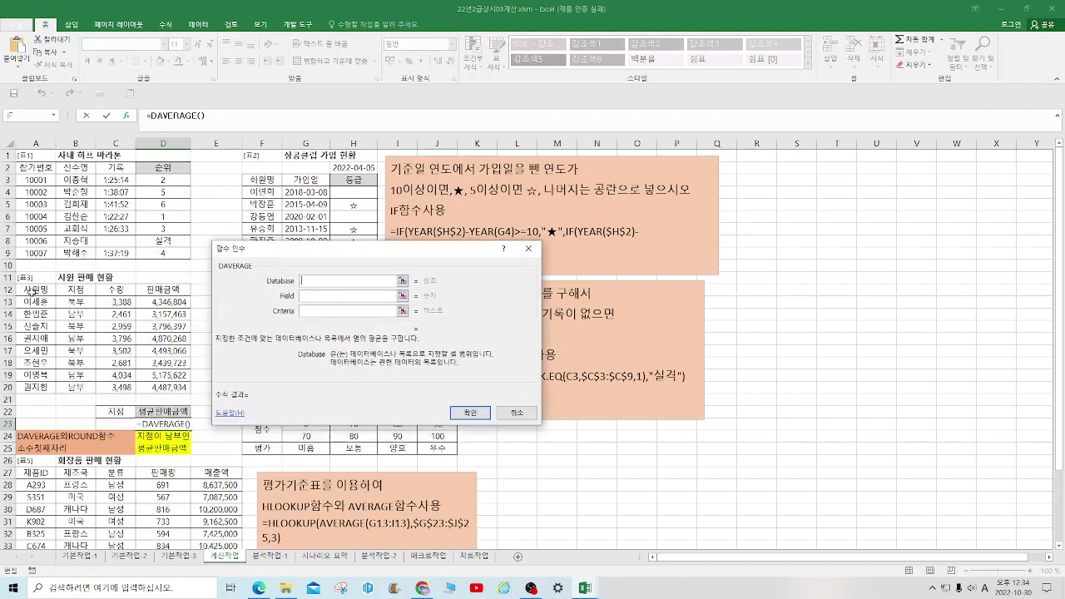
{"action": "left_click_drag", "start_coordinate": [34, 294], "coordinate": [157, 383]}
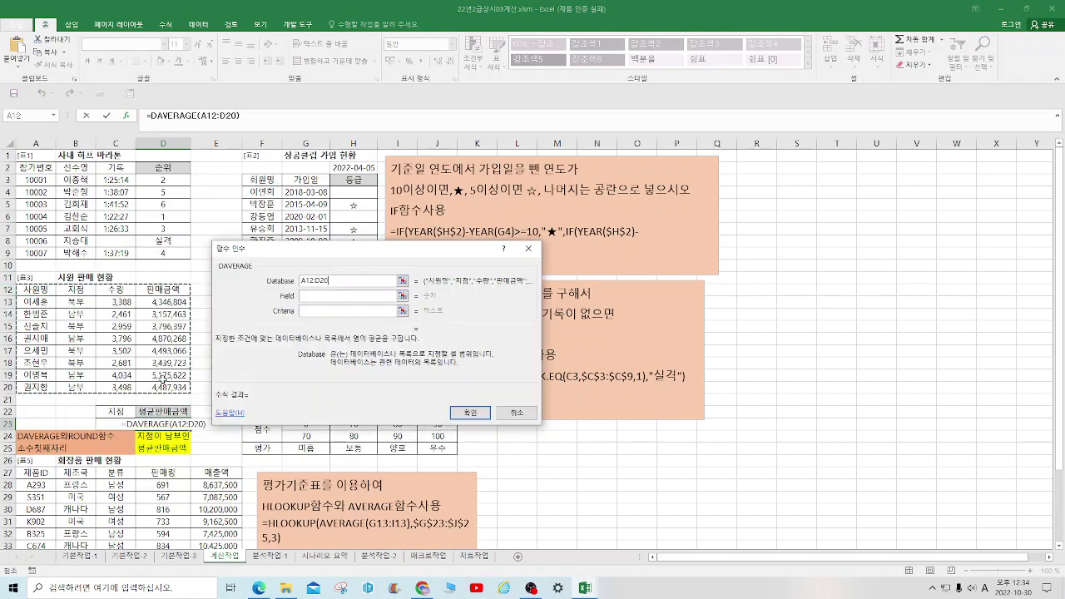
- Set the DAVERAGE field to D12 and its criteria to C22:C23, and complete the formula
{"action": "left_click", "coordinate": [313, 296]}
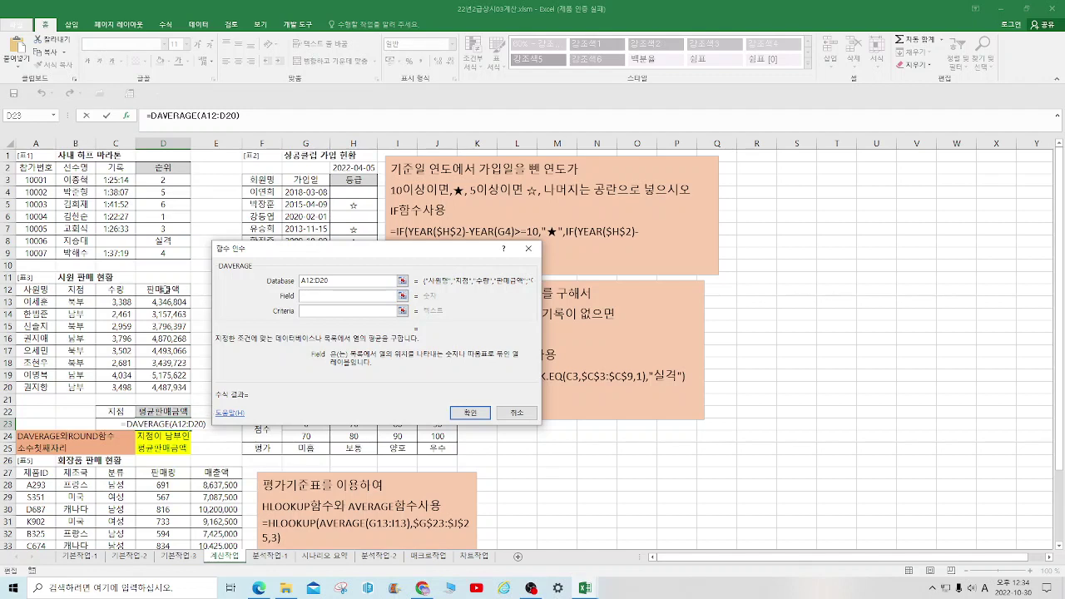
{"action": "left_click", "coordinate": [159, 290]}
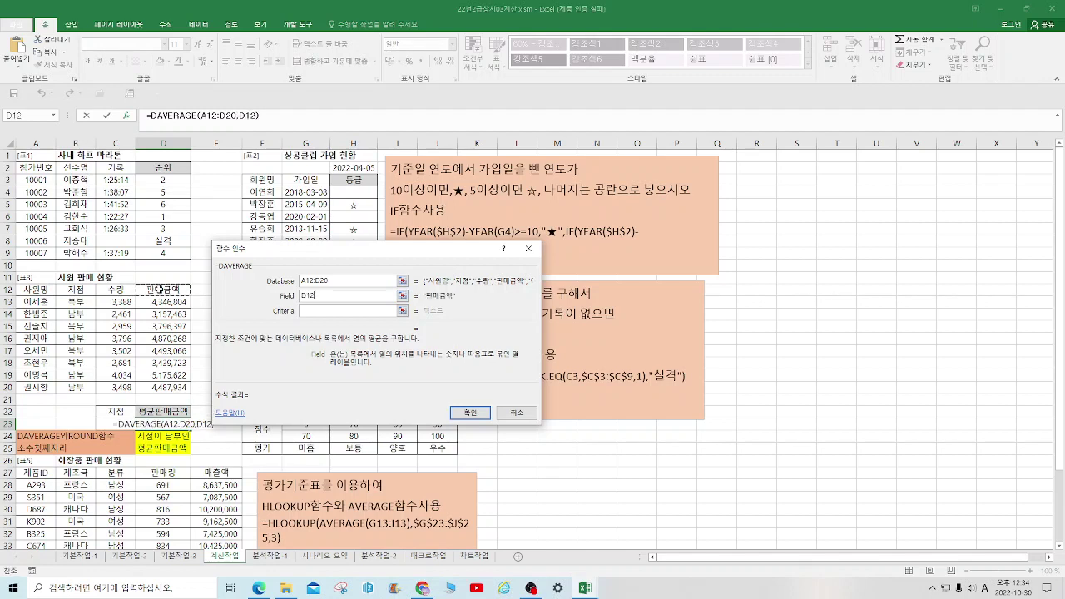
{"action": "left_click", "coordinate": [322, 311]}
{"action": "left_click_drag", "start_coordinate": [125, 412], "coordinate": [124, 424]}
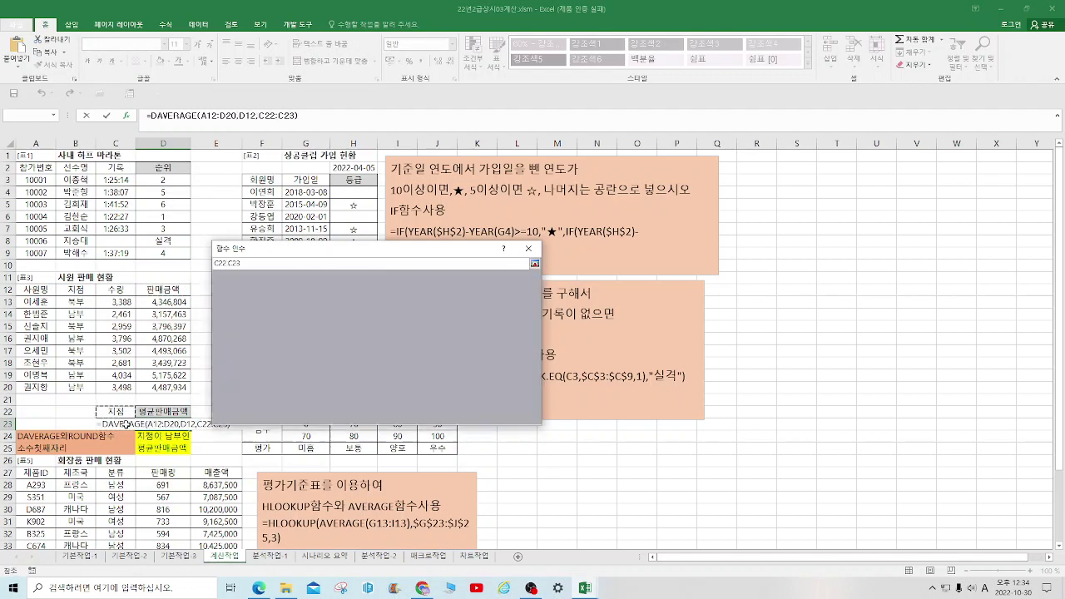
{"action": "left_click", "coordinate": [470, 413]}
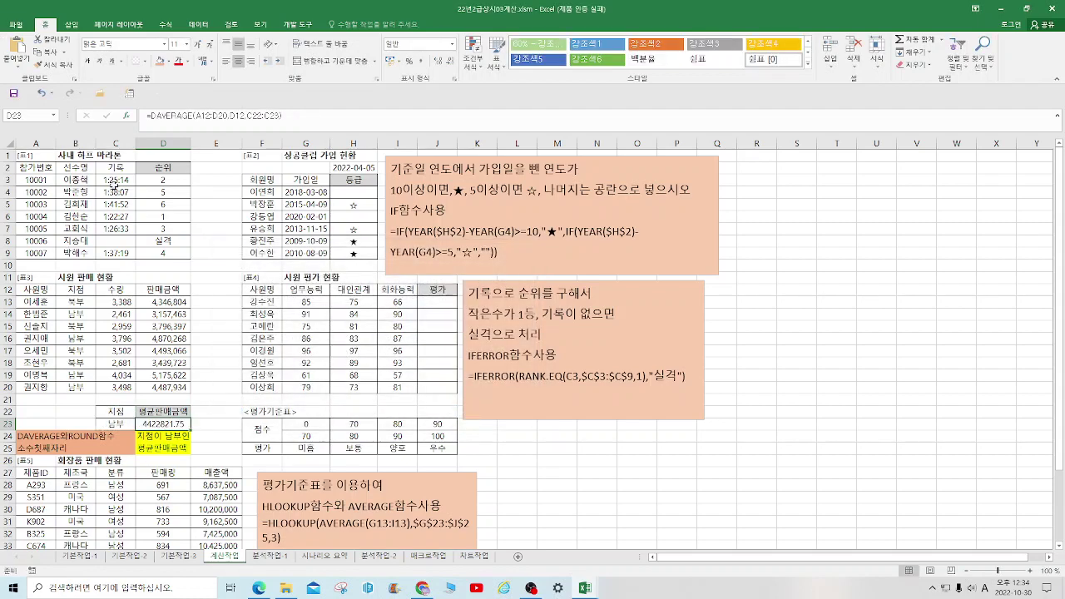
- Wrap the DAVERAGE formula in D23 in a ROUND function with -1 as the number of digits
{"action": "left_click", "coordinate": [150, 118]}
{"action": "type", "text": "ROUND("}
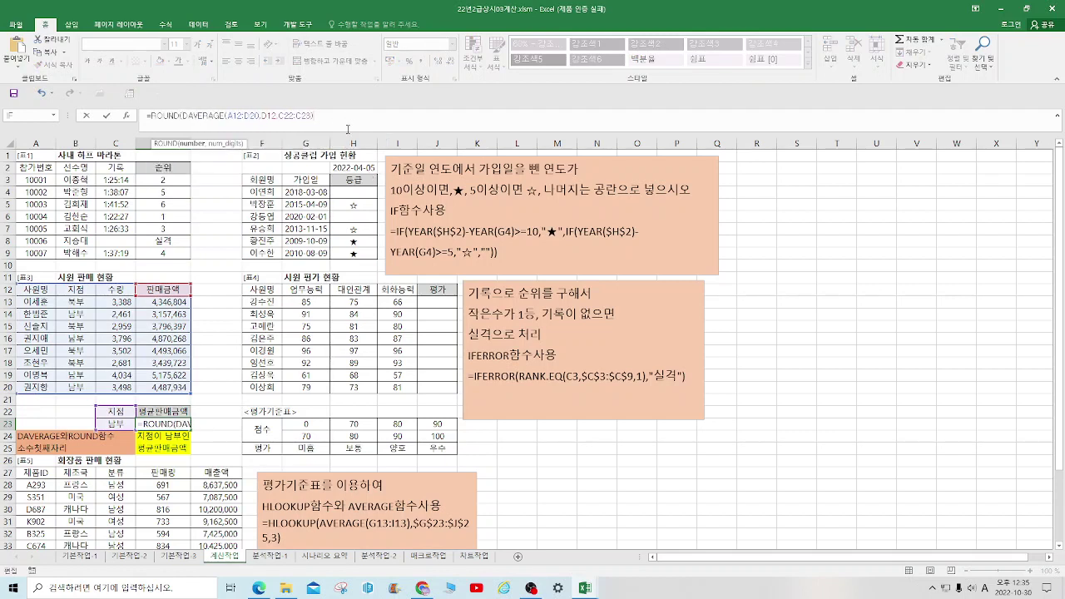
{"action": "type", "text": ",-1)"}
{"action": "key", "text": "Return"}
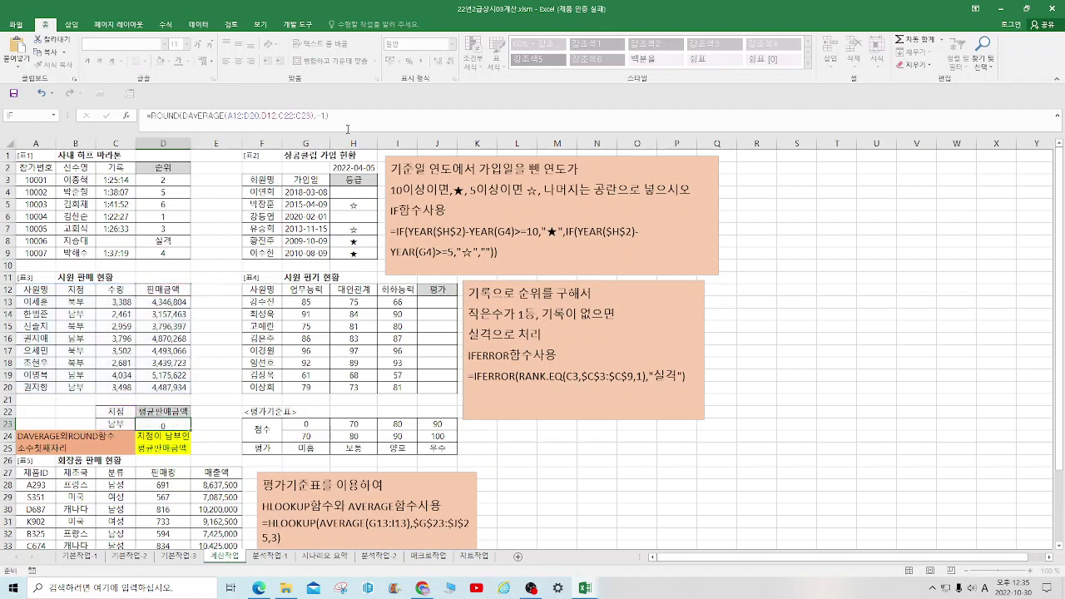
- Change the number of digits in D23's ROUND function to 1
{"action": "left_click", "coordinate": [175, 424]}
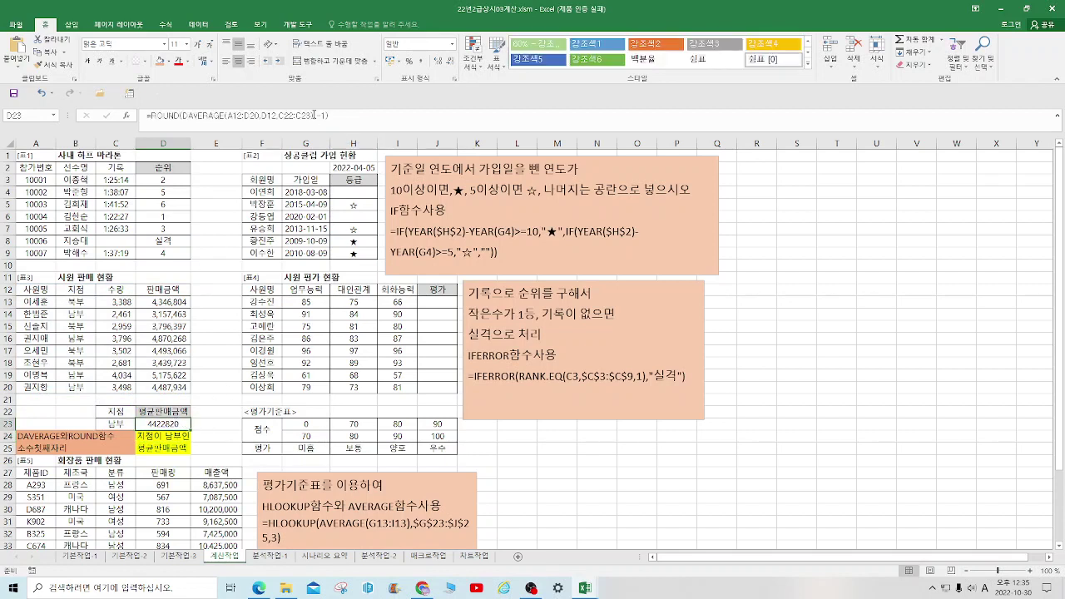
{"action": "left_click", "coordinate": [324, 116]}
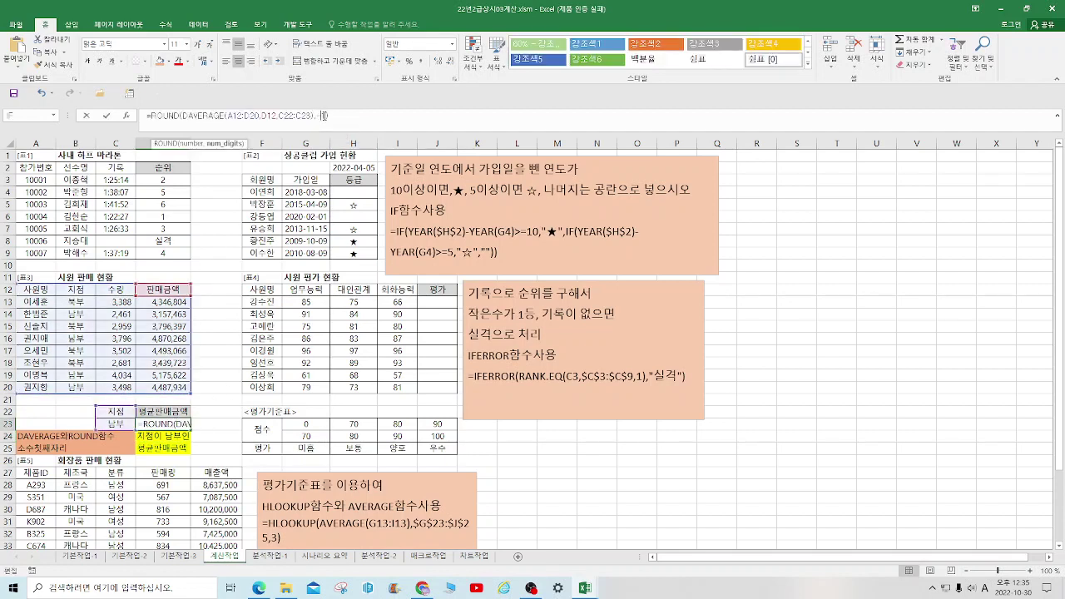
{"action": "left_click", "coordinate": [332, 122]}
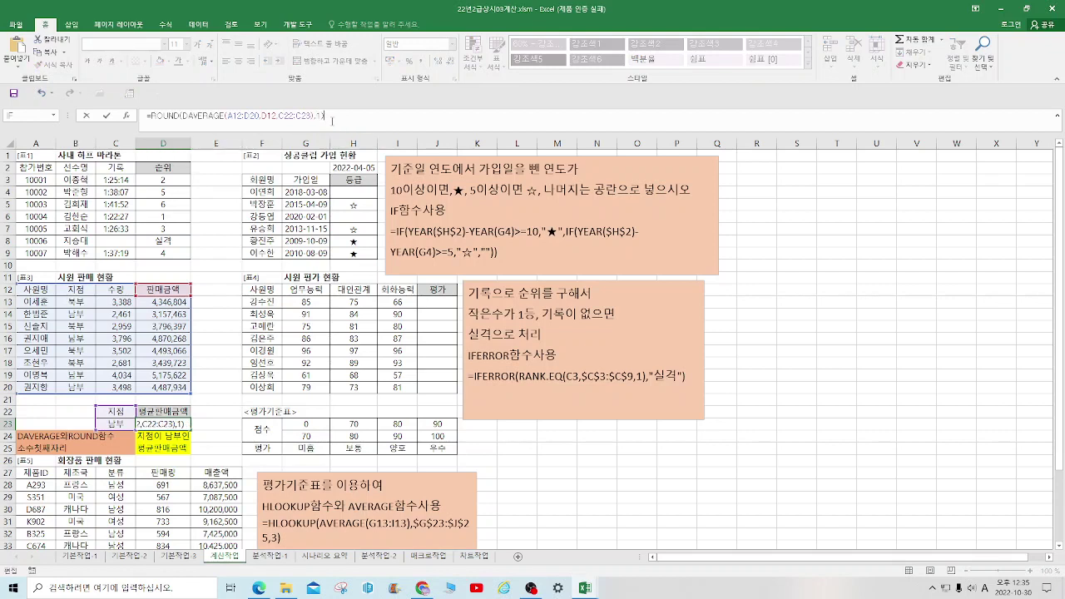
{"action": "key", "text": "Return"}
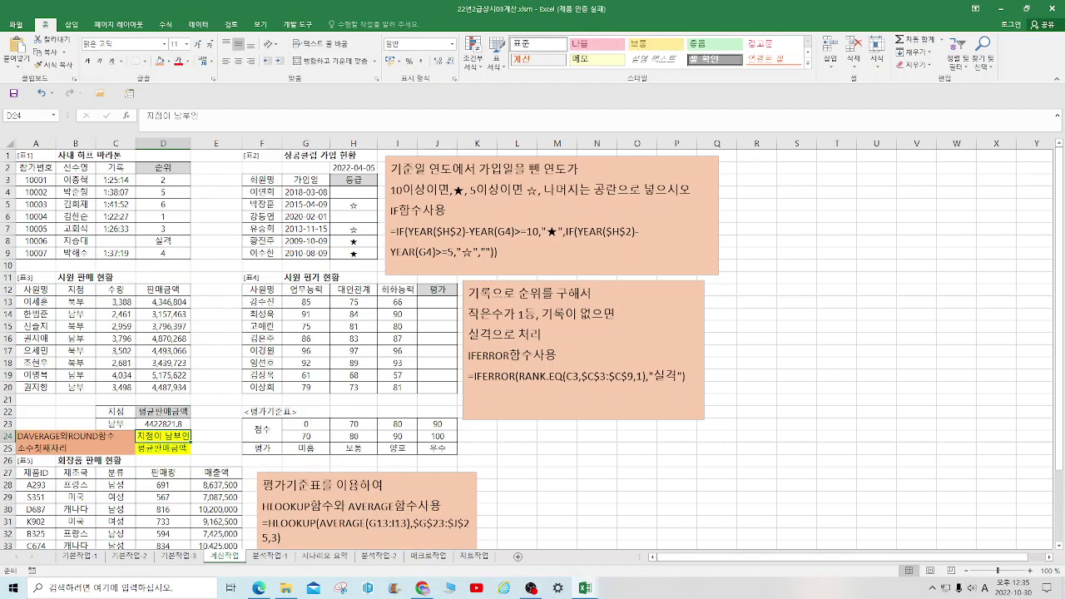
- Start an HLOOKUP function in J13 with AVERAGE(G13:I13) as its lookup value
{"action": "left_click", "coordinate": [446, 301]}
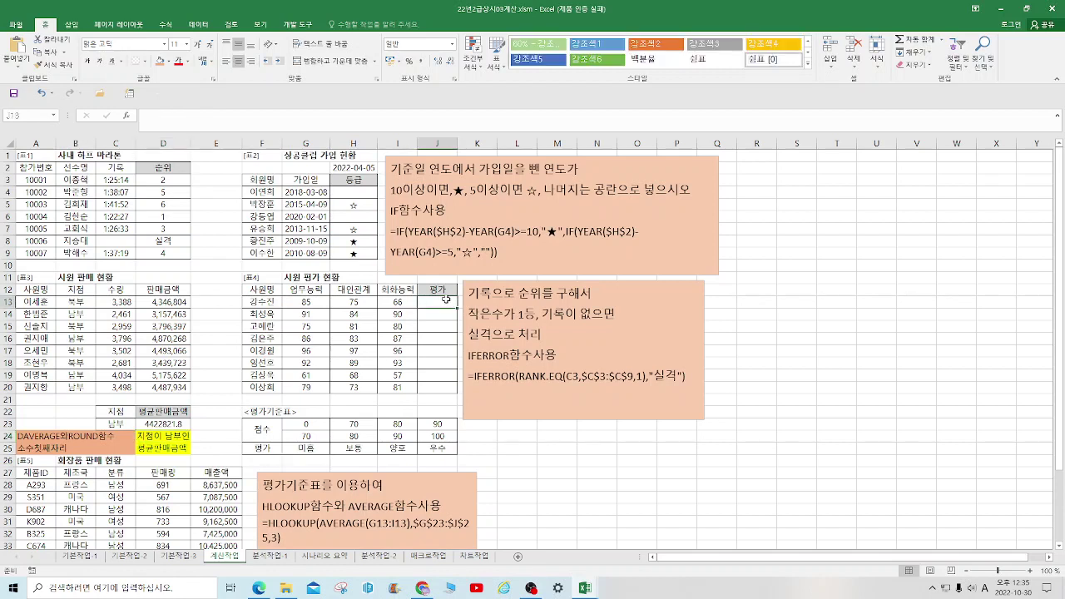
{"action": "type", "text": "=HL"}
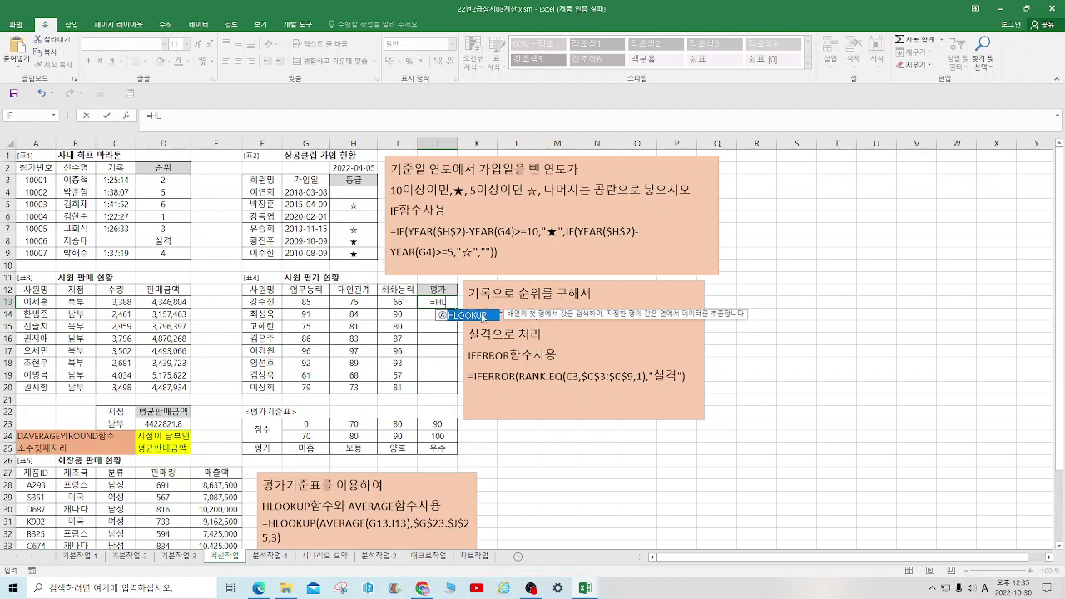
{"action": "double_click", "coordinate": [479, 316]}
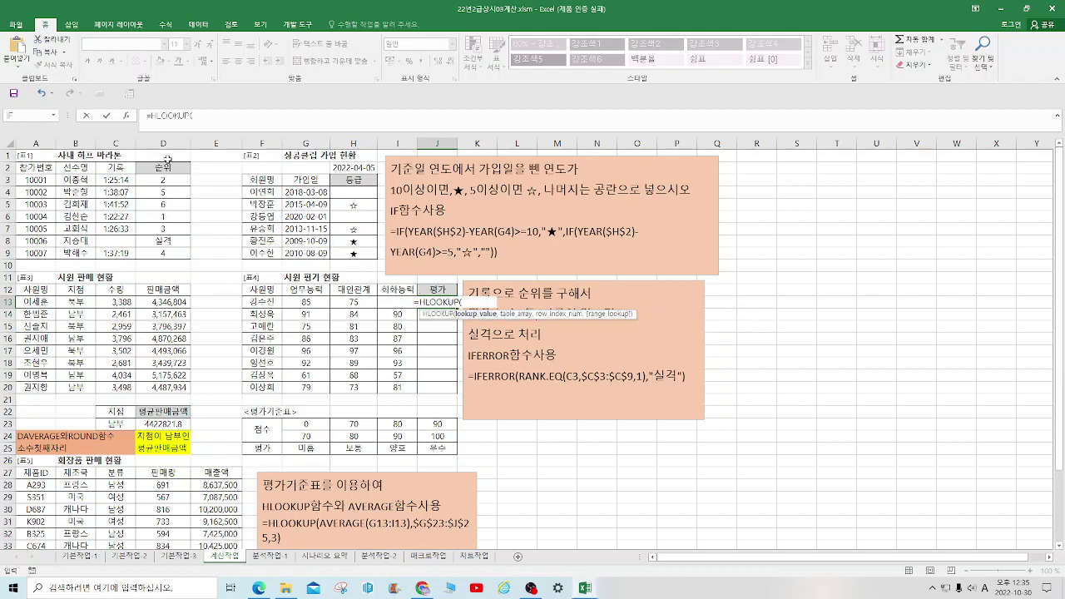
{"action": "left_click", "coordinate": [129, 119]}
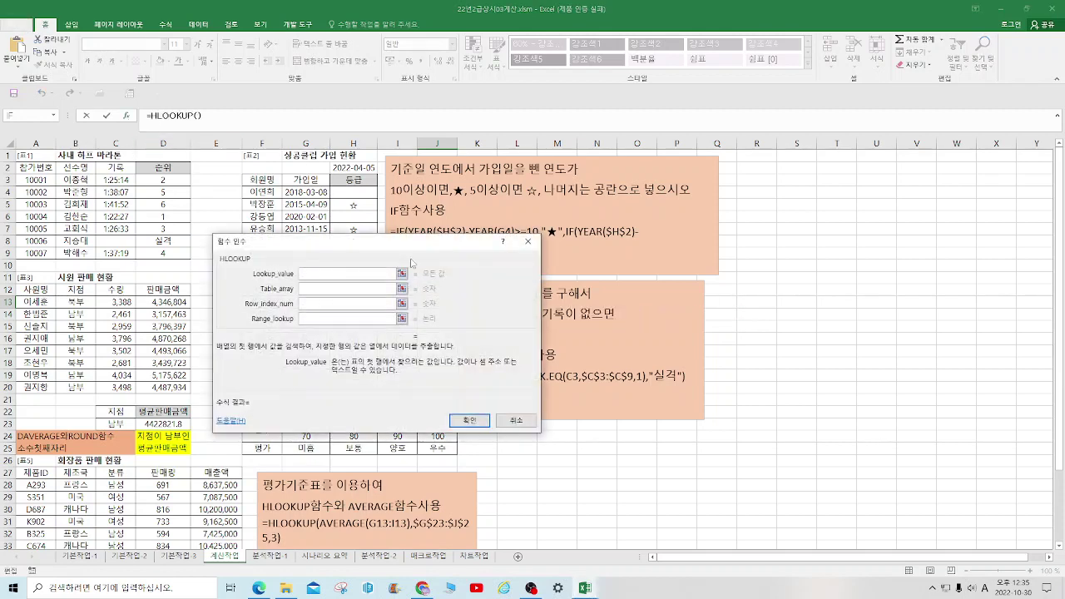
{"action": "left_click_drag", "start_coordinate": [400, 244], "coordinate": [655, 291]}
{"action": "type", "text": "A"}
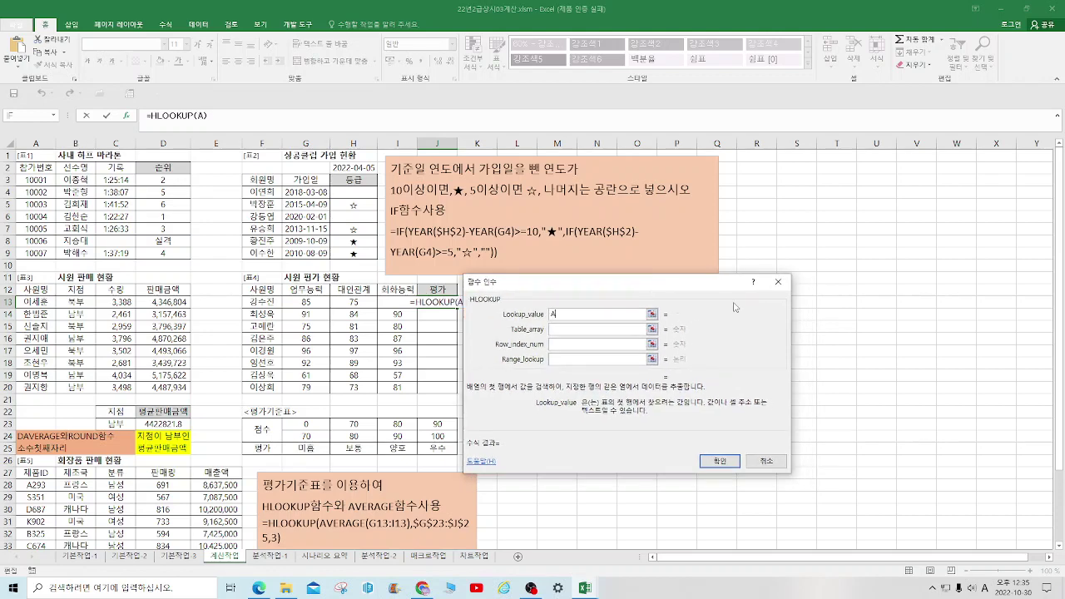
{"action": "type", "text": "VERAGE"}
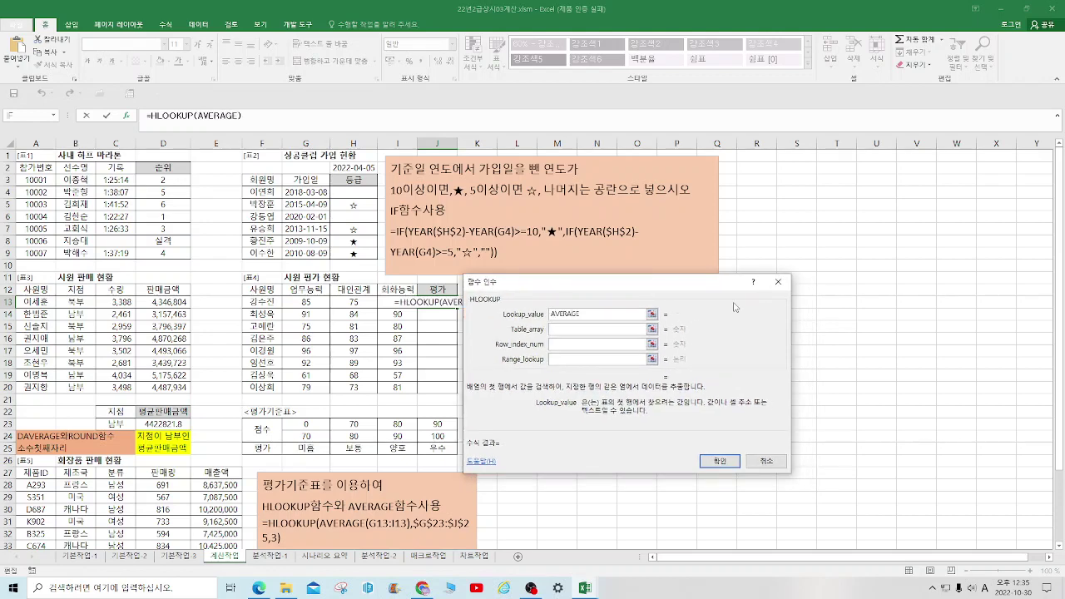
{"action": "type", "text": "("}
{"action": "left_click_drag", "start_coordinate": [296, 301], "coordinate": [408, 303]}
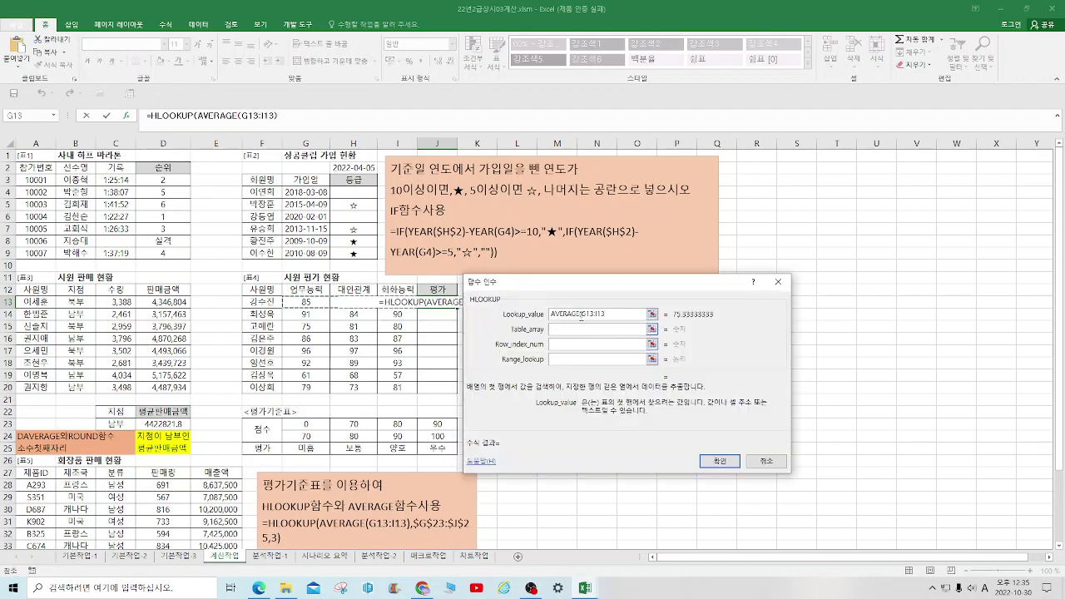
{"action": "type", "text": ")"}
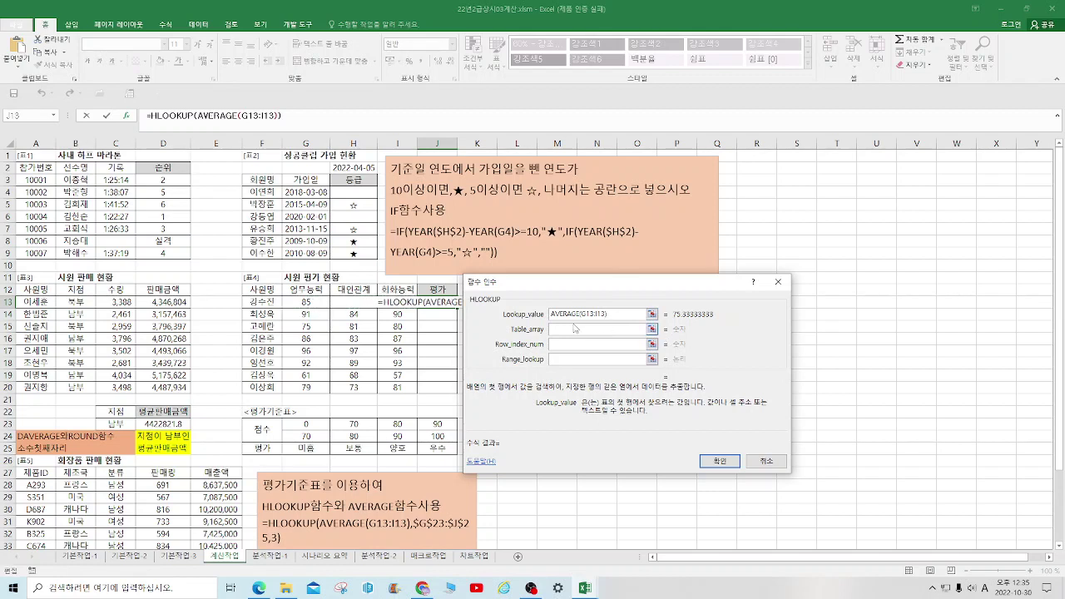
- Set the HLOOKUP table array to the rating criteria table as the absolute range $G$23:$J$25
{"action": "left_click", "coordinate": [573, 331]}
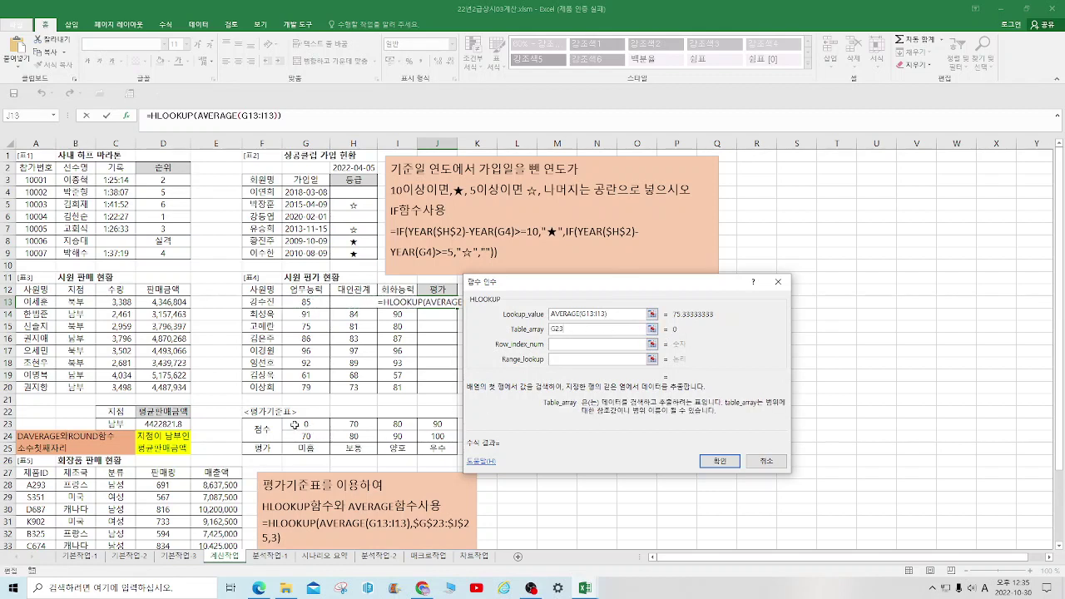
{"action": "left_click_drag", "start_coordinate": [296, 425], "coordinate": [428, 452]}
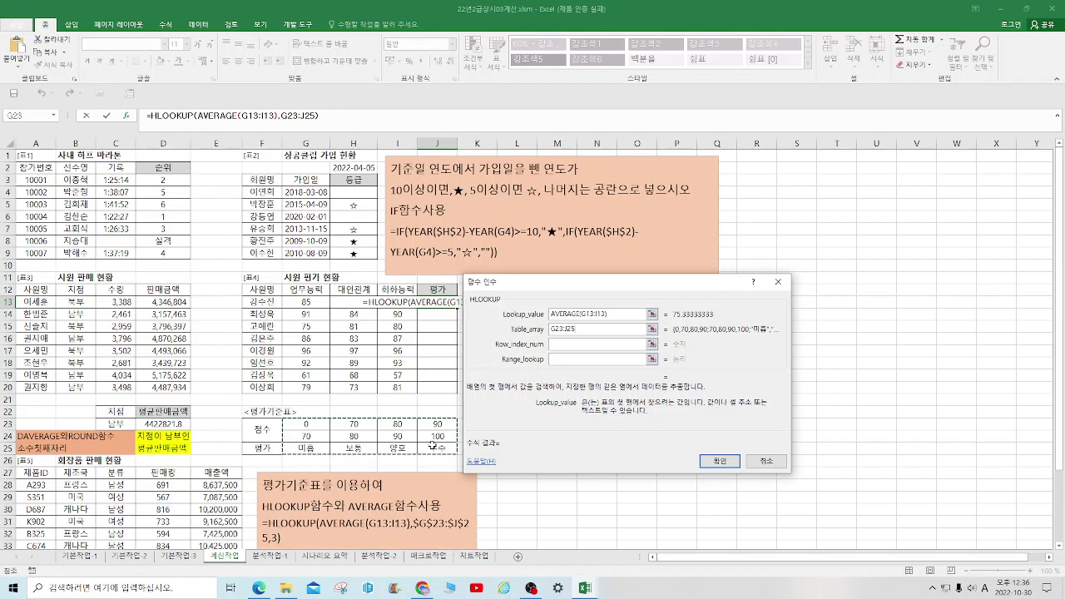
{"action": "double_click", "coordinate": [566, 329]}
{"action": "key", "text": "F4"}
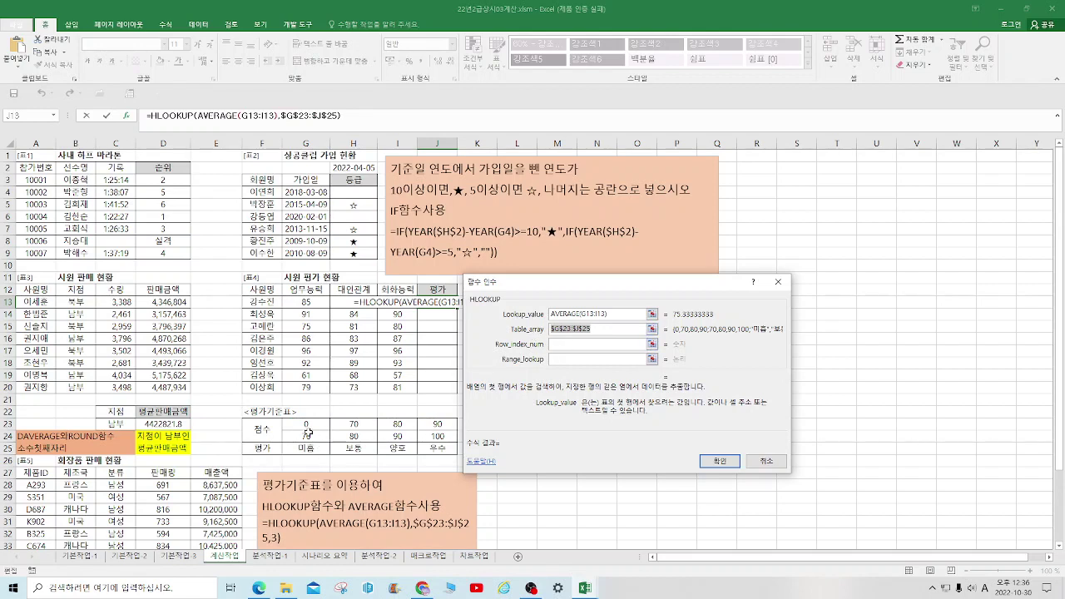
- Complete the HLOOKUP with row index 3 and range lookup 1, and fill the formula down to J20
{"action": "left_click", "coordinate": [572, 345]}
{"action": "type", "text": "3"}
{"action": "key", "text": "Tab"}
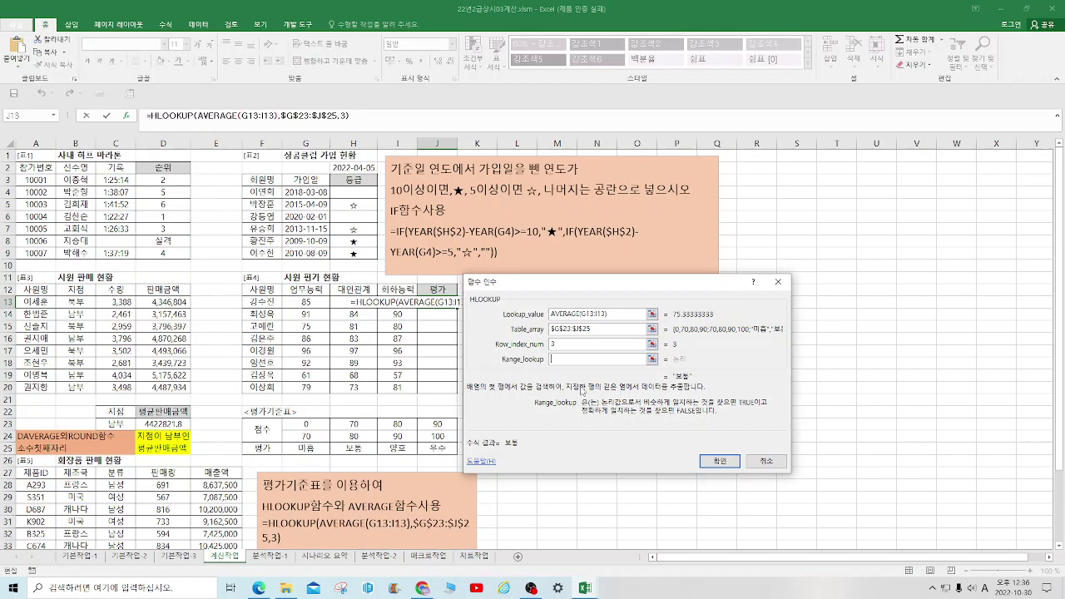
{"action": "type", "text": "1"}
{"action": "left_click", "coordinate": [720, 461]}
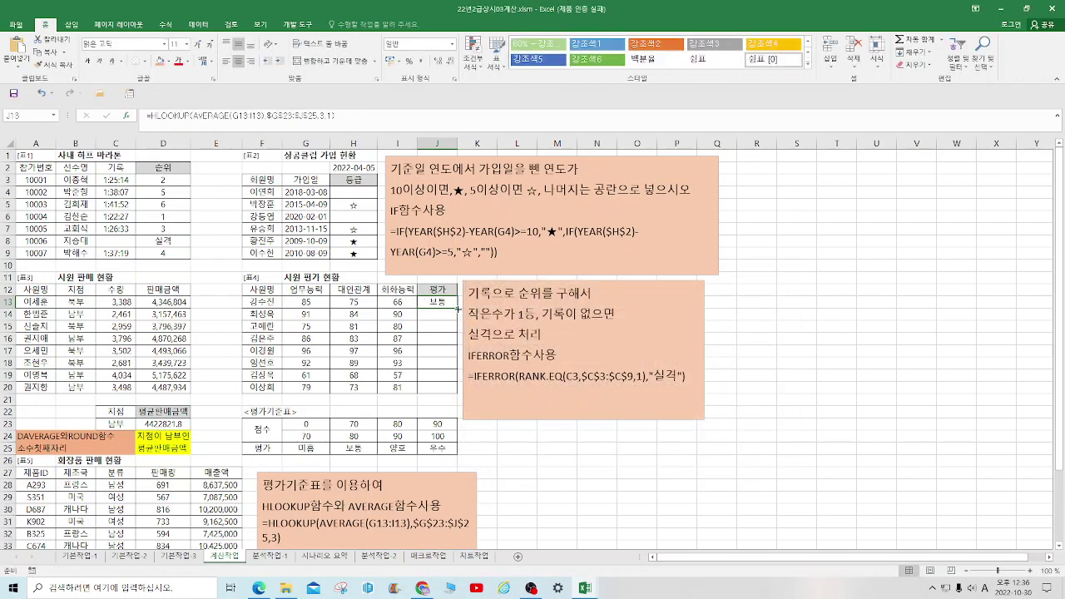
{"action": "left_click_drag", "start_coordinate": [458, 309], "coordinate": [457, 392]}
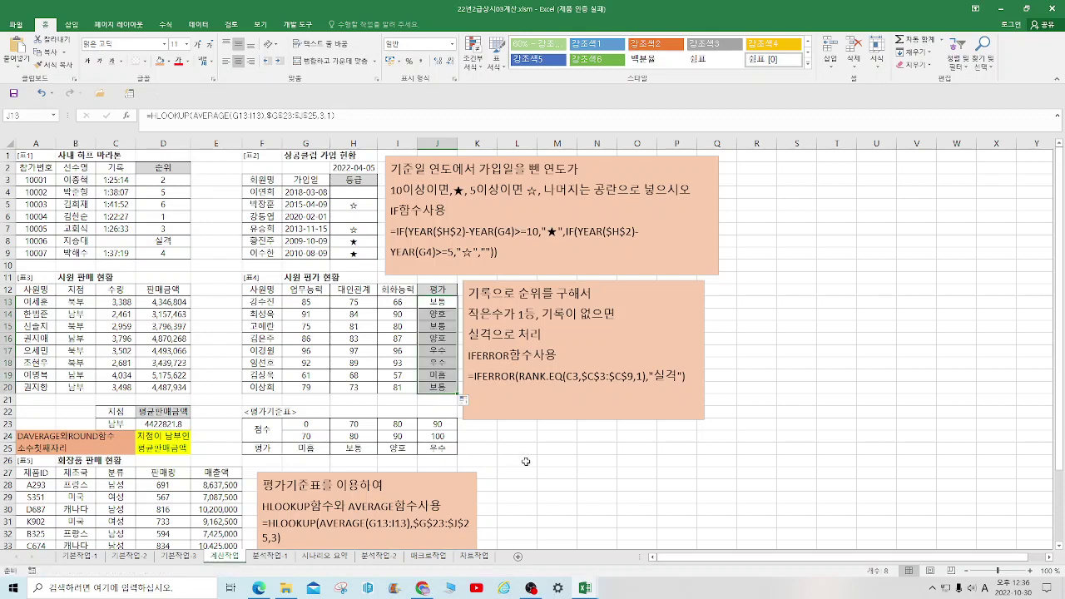
- Start a SUMIFS function in D39 with the sales quantities D28:D36 as its sum range
{"action": "left_click", "coordinate": [532, 467]}
{"action": "scroll", "coordinate": [541, 475], "scroll_direction": "down", "scroll_amount": 5}
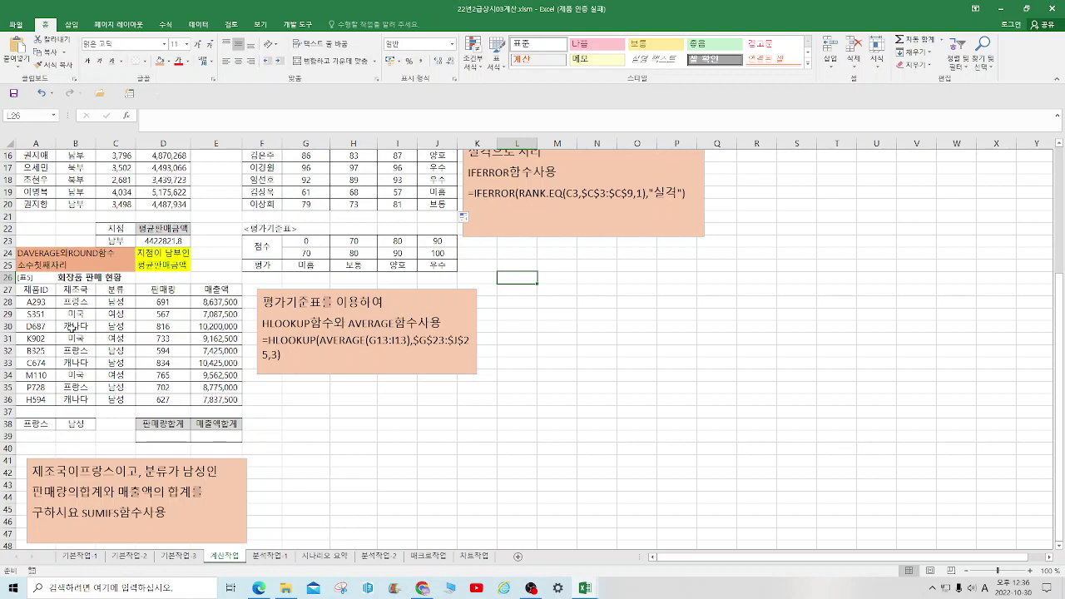
{"action": "left_click", "coordinate": [164, 436]}
{"action": "type", "text": "=S"}
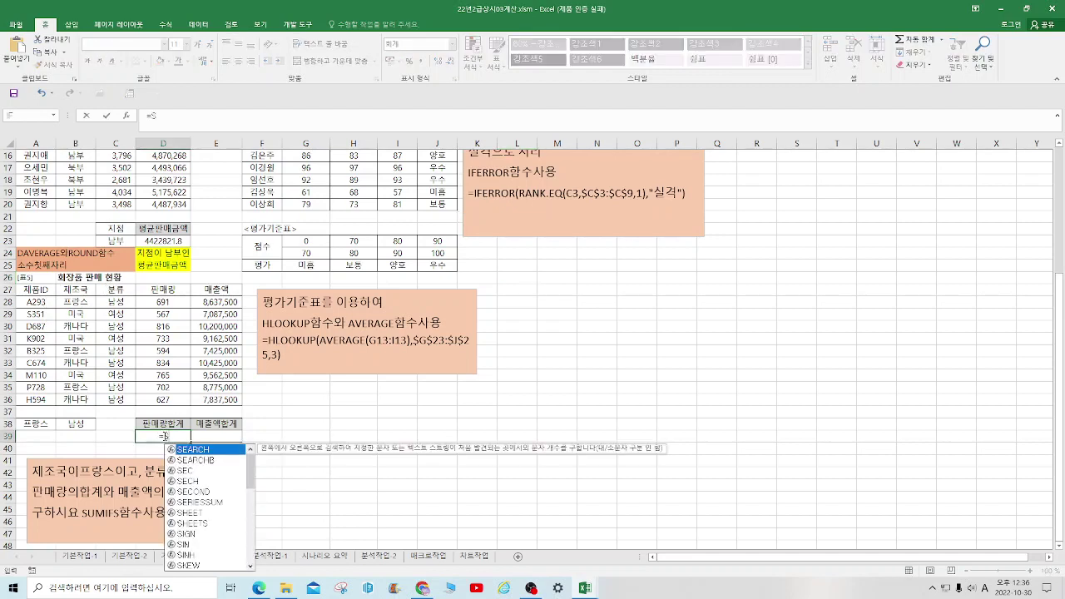
{"action": "type", "text": "UMI"}
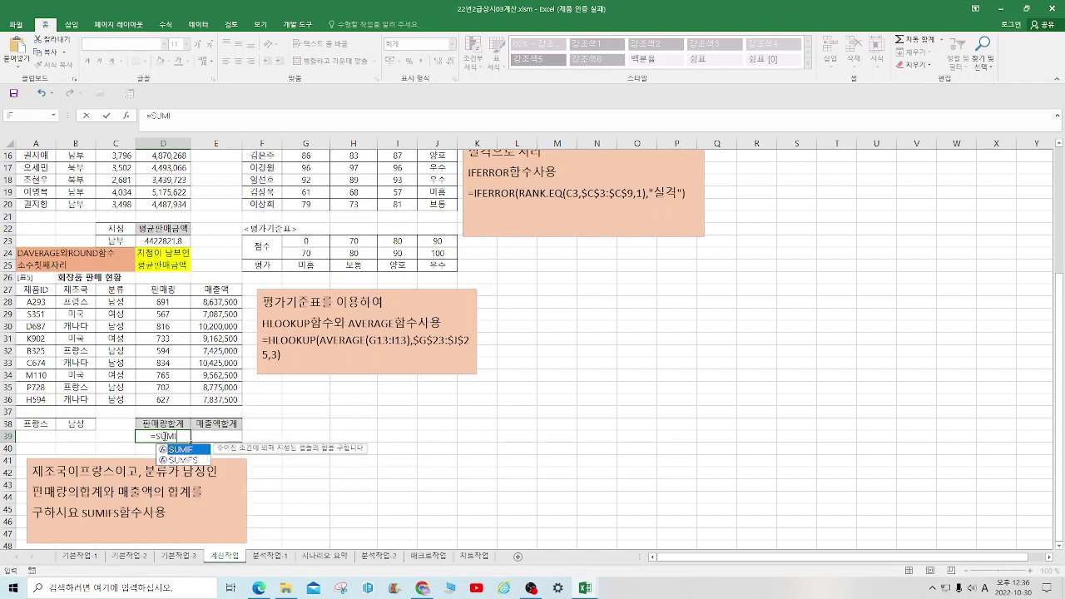
{"action": "type", "text": "FS("}
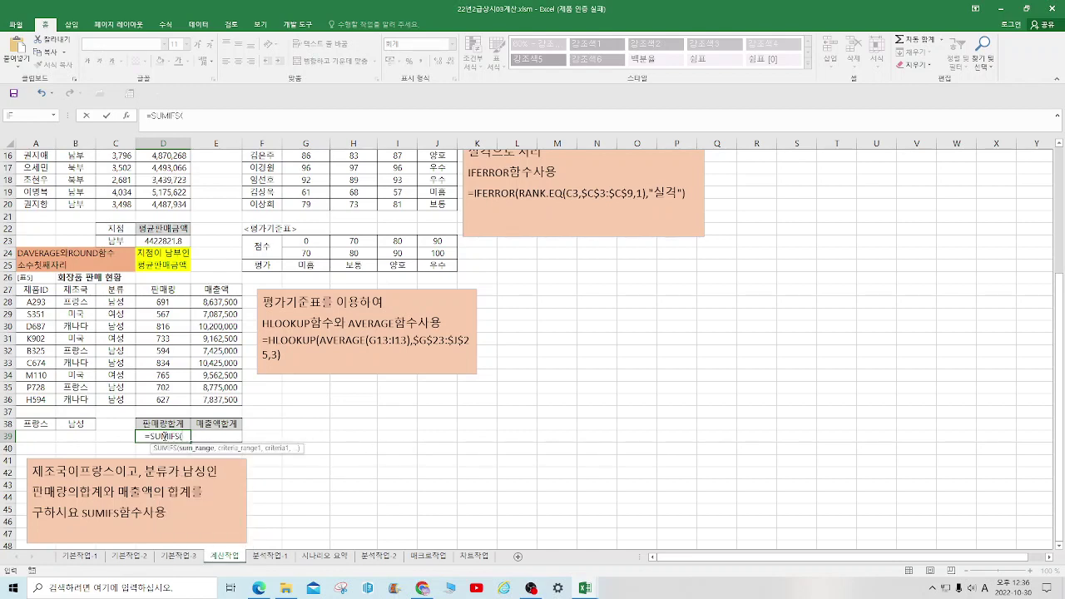
{"action": "left_click", "coordinate": [125, 116]}
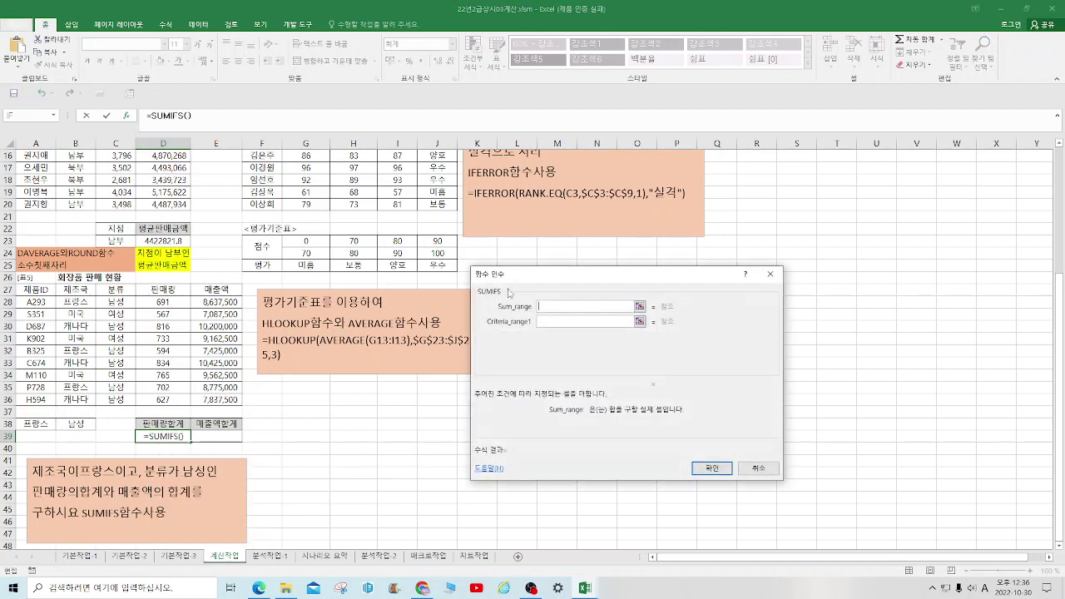
{"action": "left_click_drag", "start_coordinate": [538, 280], "coordinate": [346, 322]}
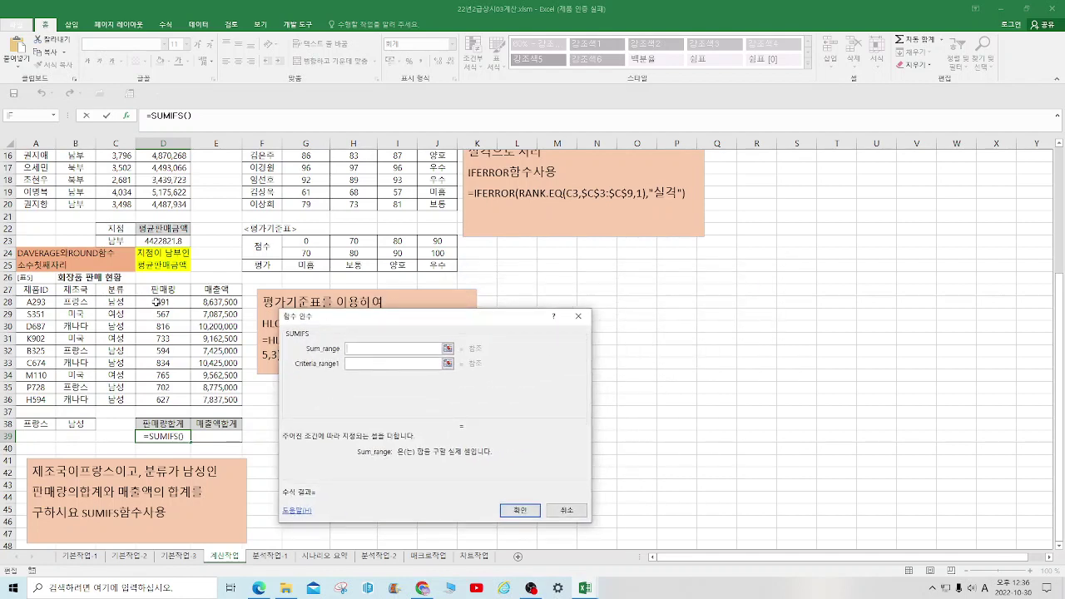
{"action": "left_click_drag", "start_coordinate": [157, 302], "coordinate": [163, 400]}
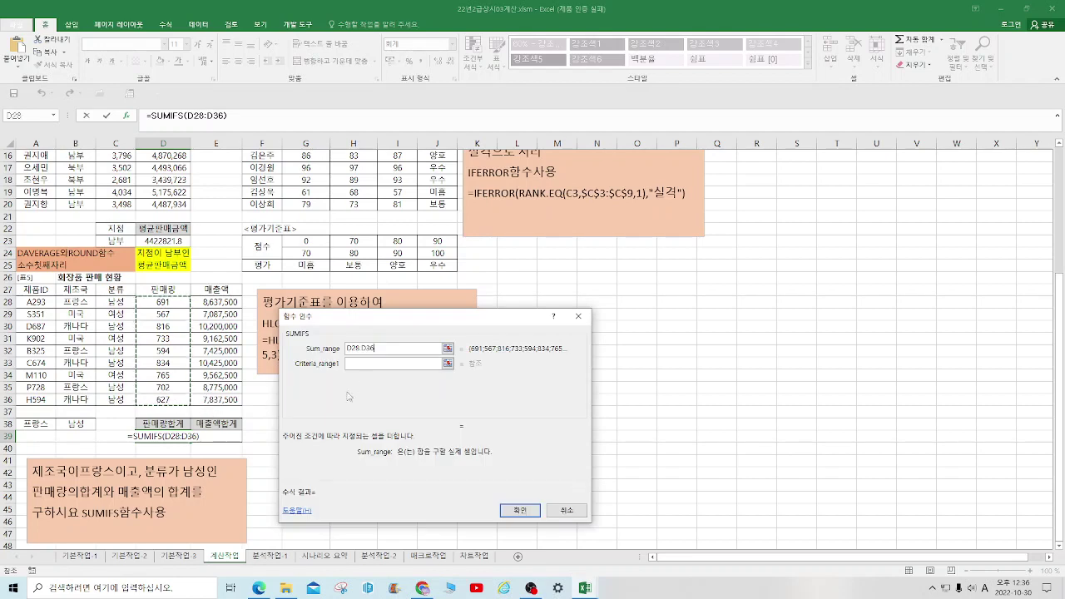
- Set D39's first SUMIFS criteria range to the manufacturing countries B28:B36, with A38 as its criterion
{"action": "left_click", "coordinate": [378, 364]}
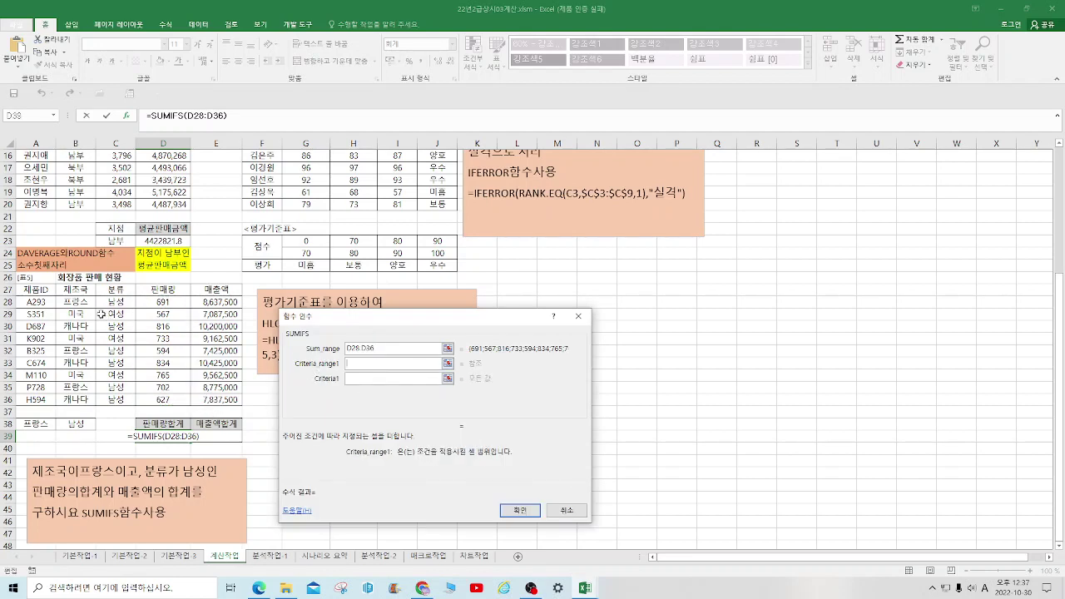
{"action": "left_click_drag", "start_coordinate": [86, 302], "coordinate": [75, 402]}
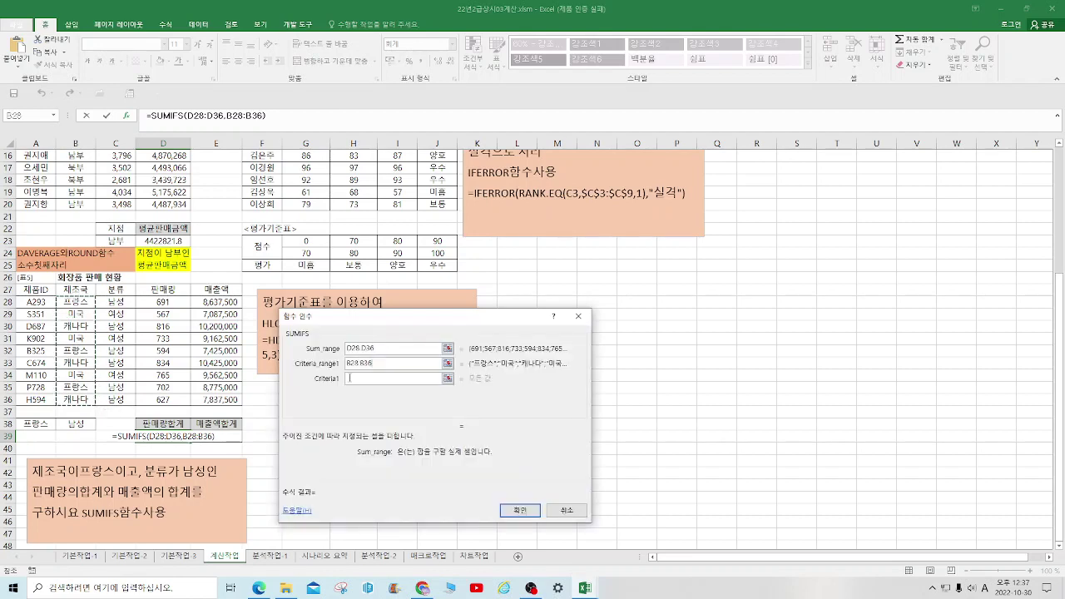
{"action": "key", "text": "Tab"}
{"action": "left_click", "coordinate": [53, 429]}
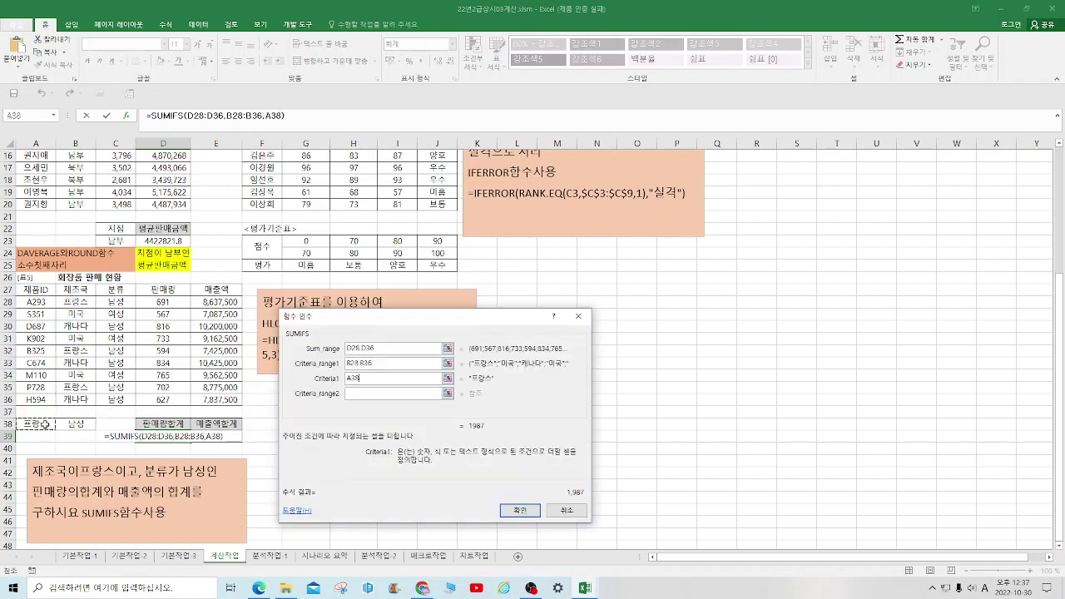
- Add C28:C36 as D39's second SUMIFS criteria range with B38 as its criterion, and complete the formula
{"action": "left_click", "coordinate": [358, 393]}
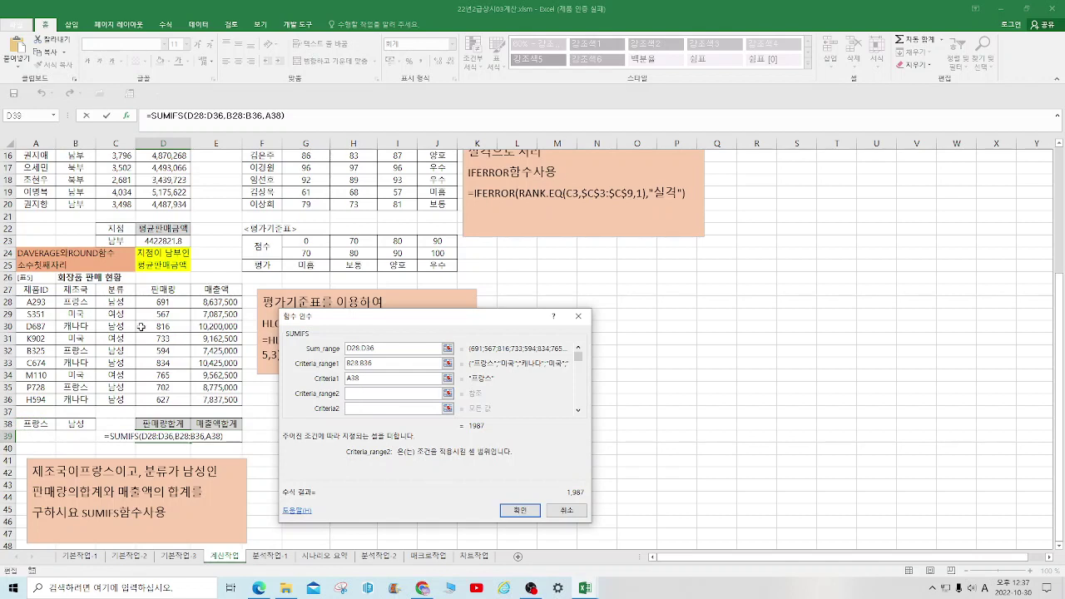
{"action": "left_click_drag", "start_coordinate": [115, 302], "coordinate": [117, 399]}
{"action": "left_click", "coordinate": [366, 408]}
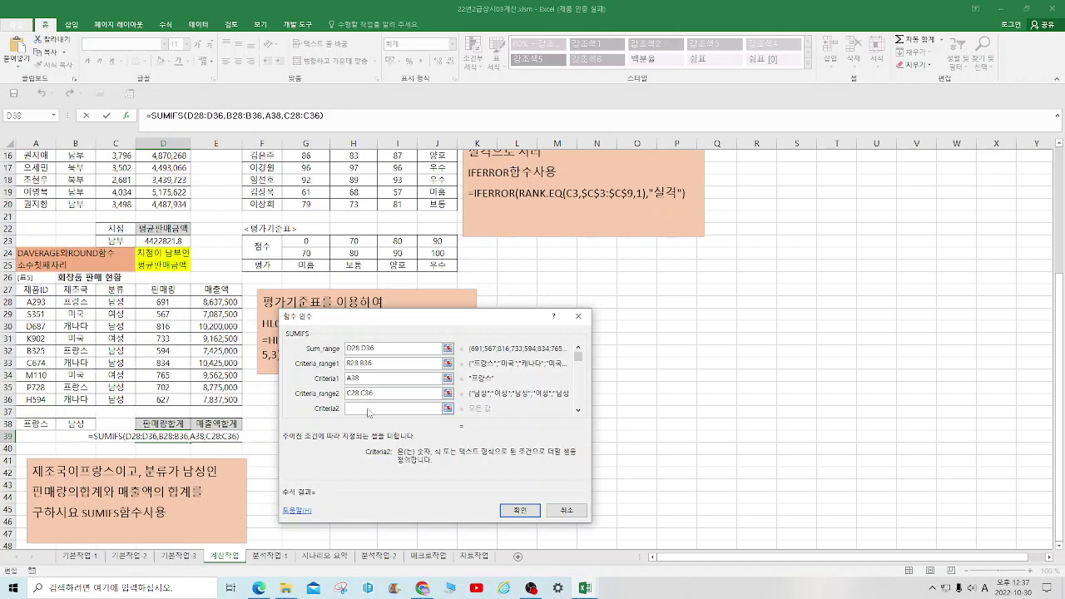
{"action": "left_click", "coordinate": [75, 425]}
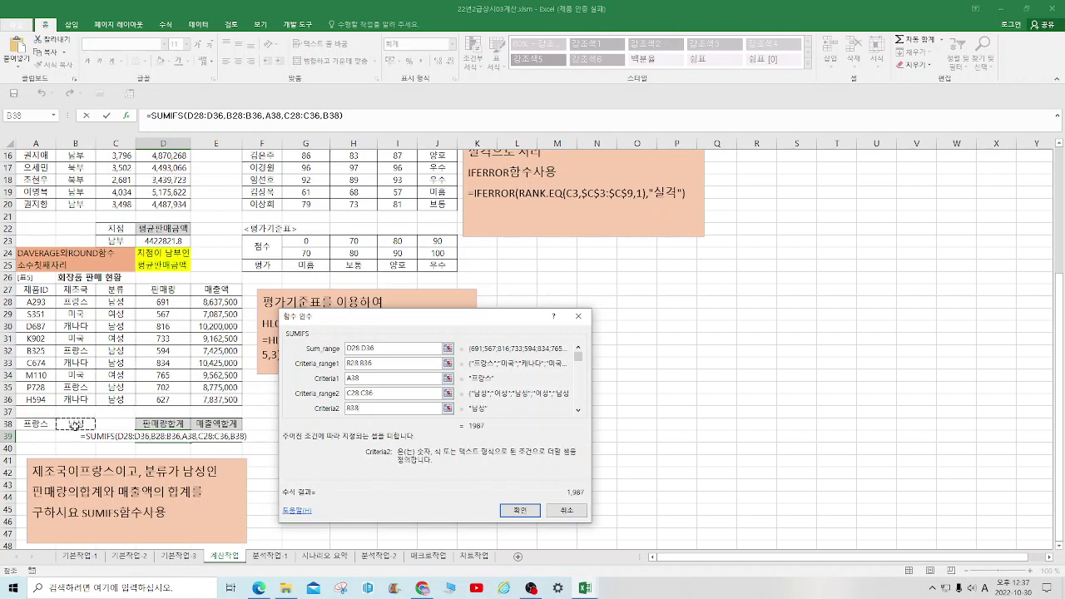
{"action": "left_click", "coordinate": [525, 511]}
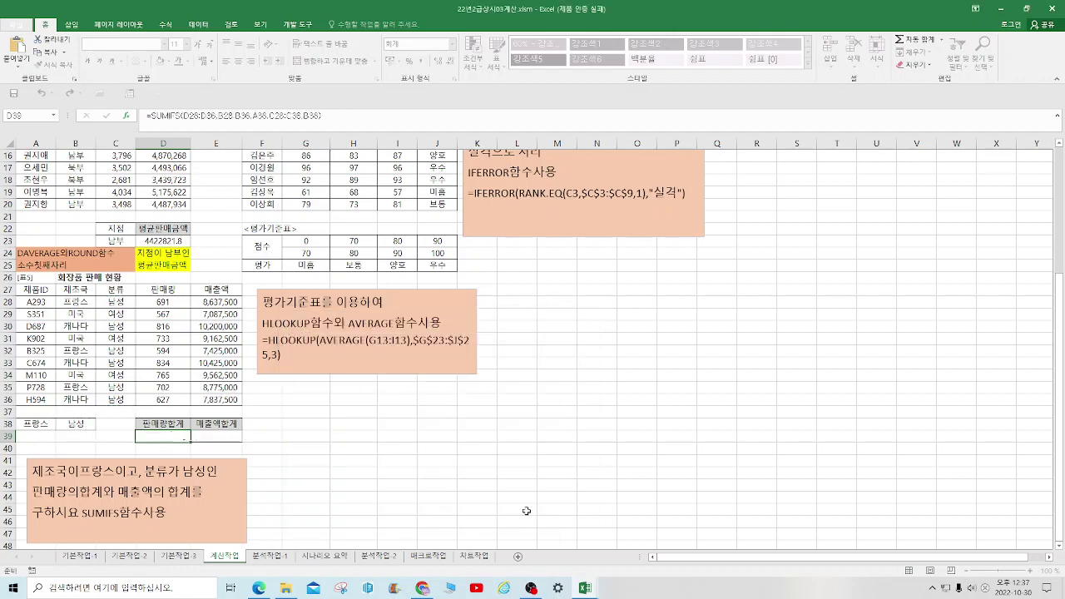
- Start a SUMIFS function in E39 with the sales amounts E28:E36 as its sum range
{"action": "left_click", "coordinate": [225, 437]}
{"action": "type", "text": "="}
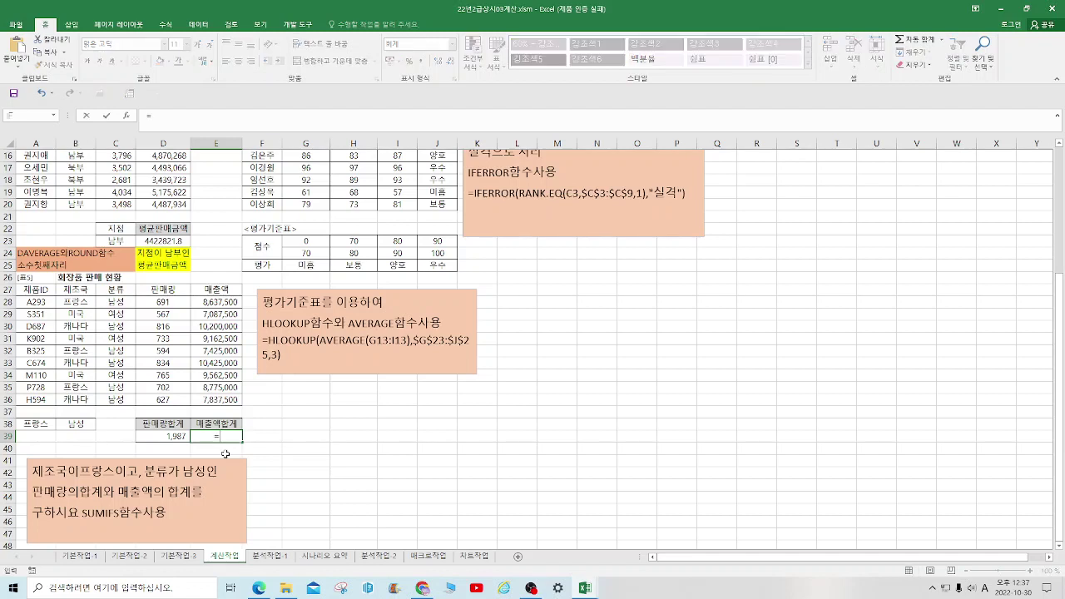
{"action": "type", "text": "SUMIF"}
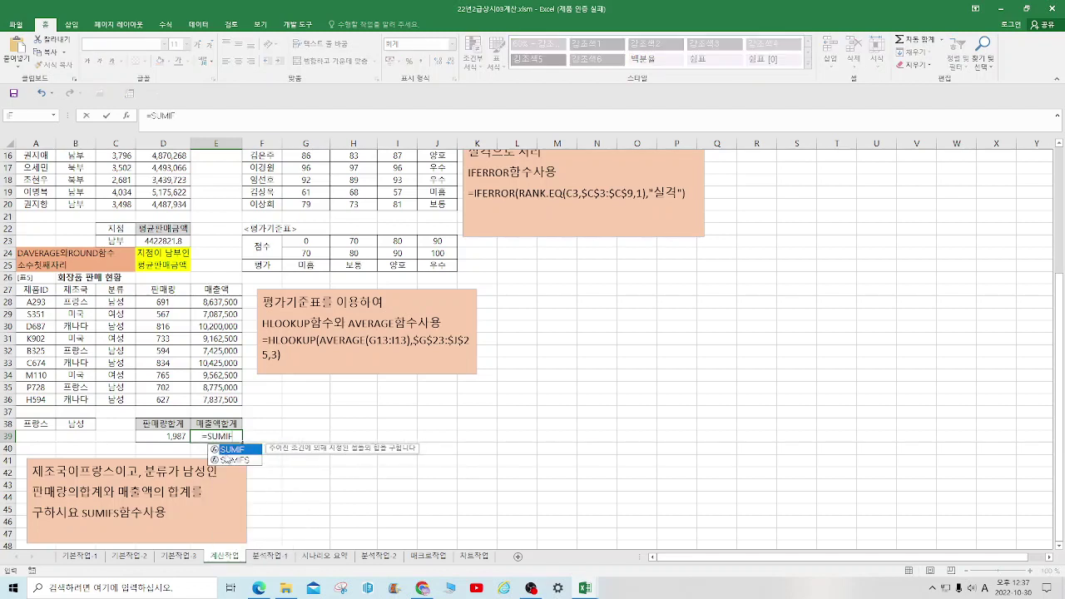
{"action": "type", "text": "S("}
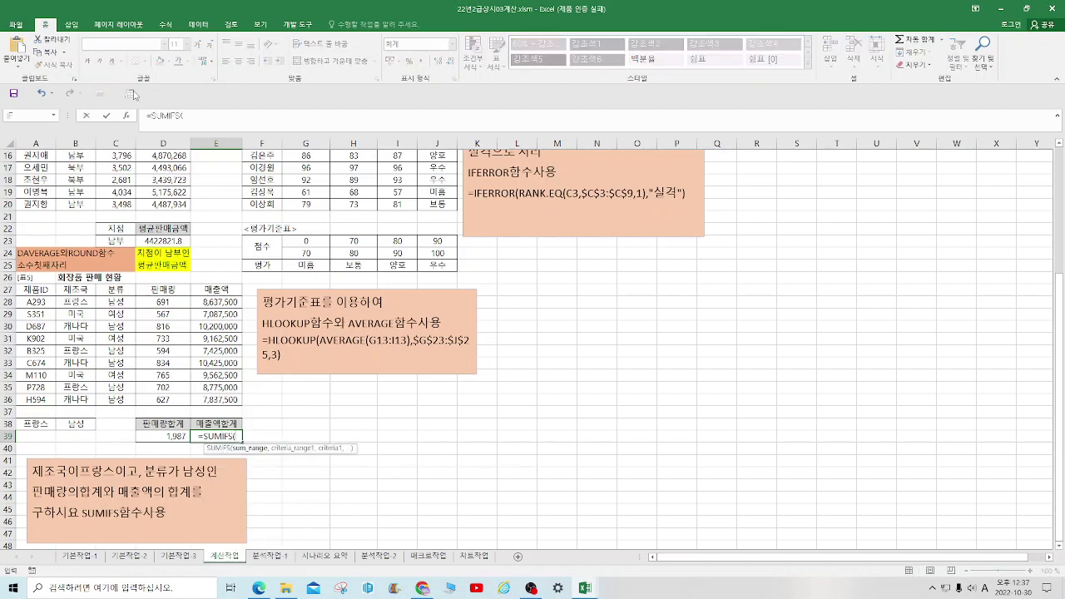
{"action": "left_click", "coordinate": [126, 115]}
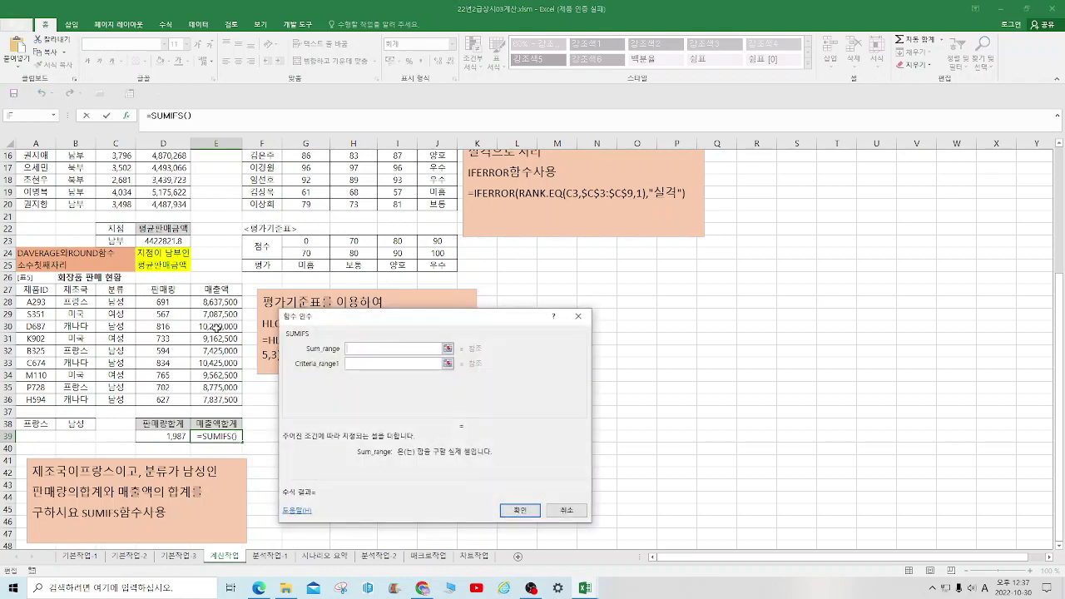
{"action": "left_click_drag", "start_coordinate": [216, 303], "coordinate": [216, 400]}
- Set E39's first SUMIFS criteria range to B28:B36, with A38 as its criterion
{"action": "left_click", "coordinate": [358, 364]}
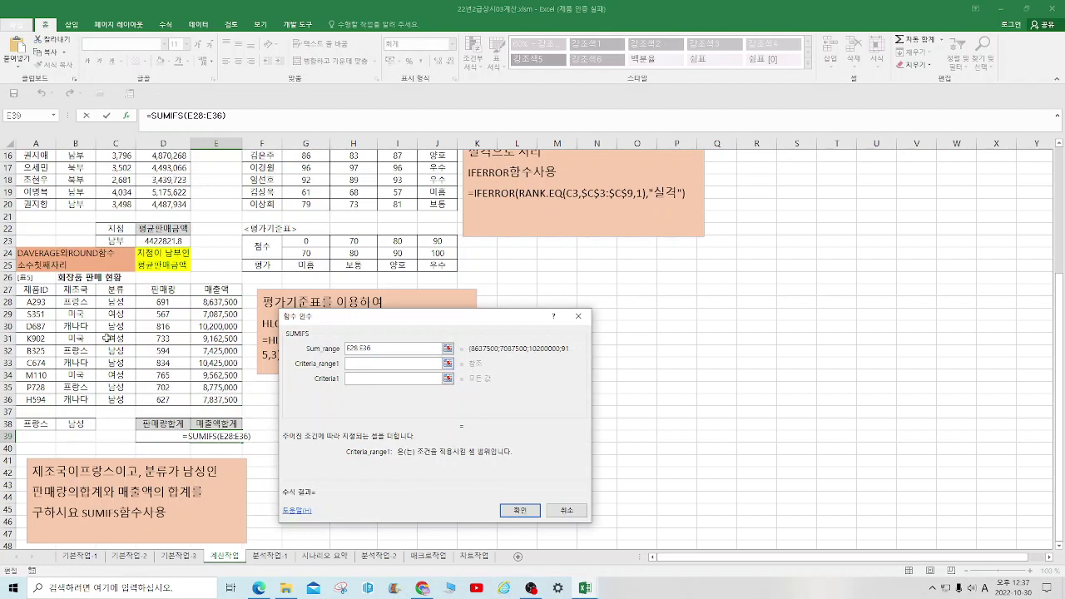
{"action": "left_click_drag", "start_coordinate": [72, 303], "coordinate": [76, 401]}
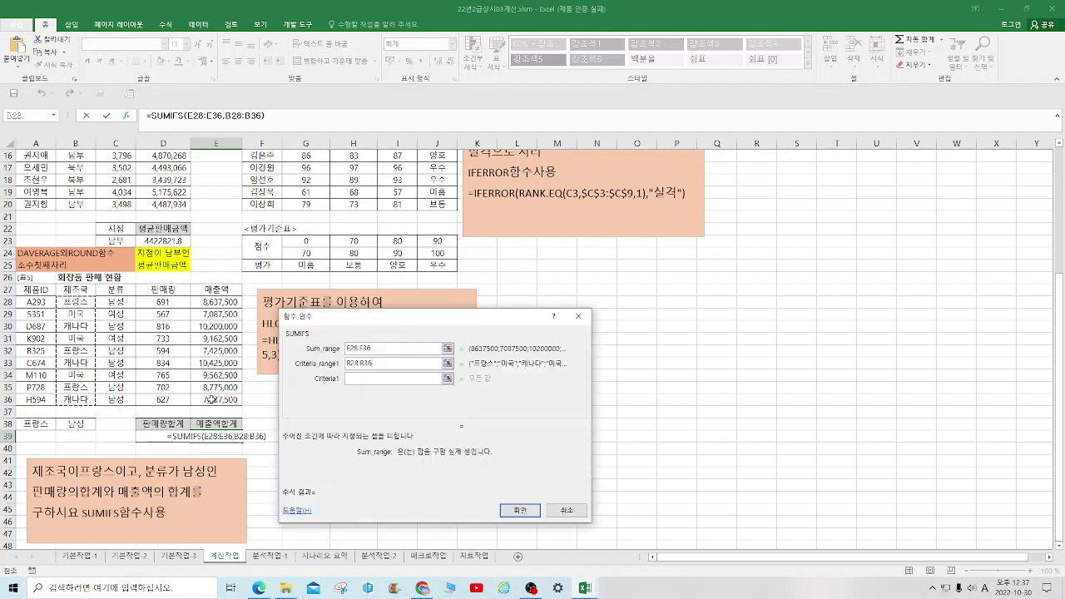
{"action": "key", "text": "Tab"}
{"action": "left_click", "coordinate": [50, 424]}
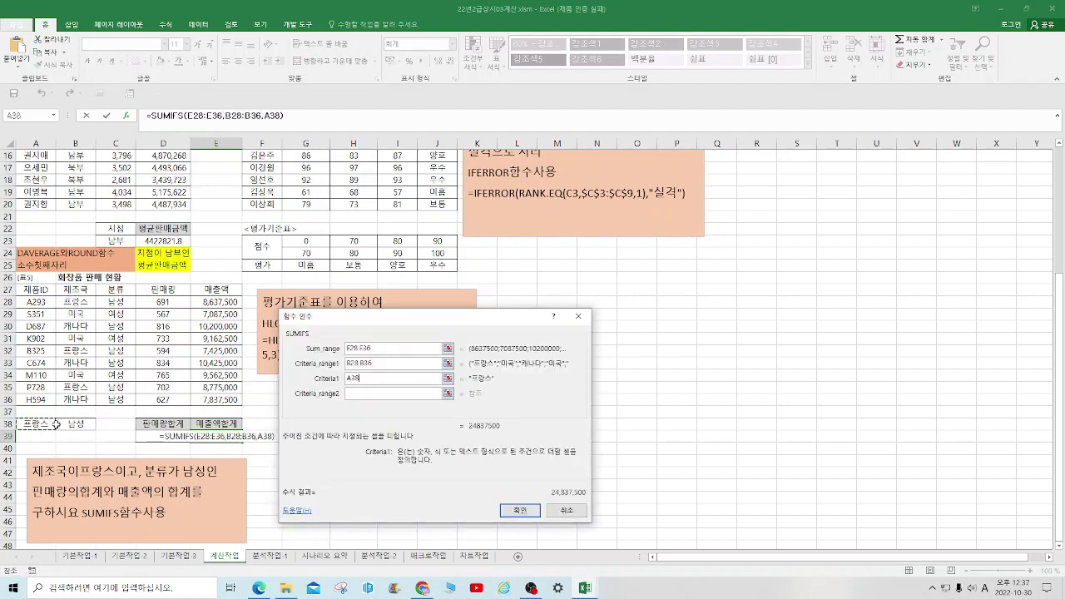
- Add C28:C36 as E39's second SUMIFS criteria range with B38 as its criterion, and complete the formula
{"action": "left_click", "coordinate": [361, 395]}
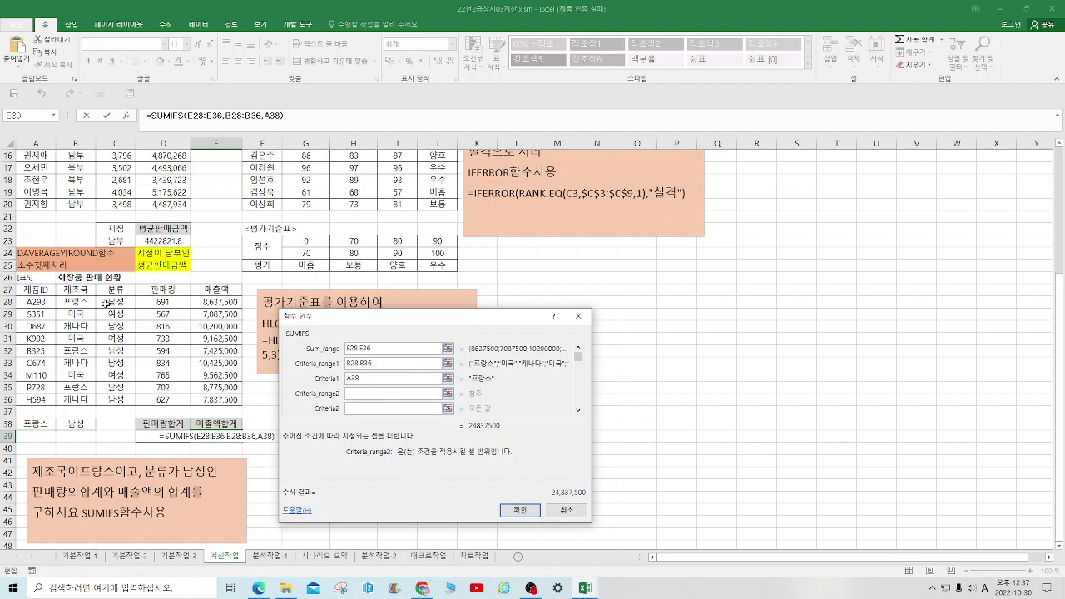
{"action": "left_click_drag", "start_coordinate": [106, 301], "coordinate": [106, 399]}
{"action": "left_click", "coordinate": [375, 408]}
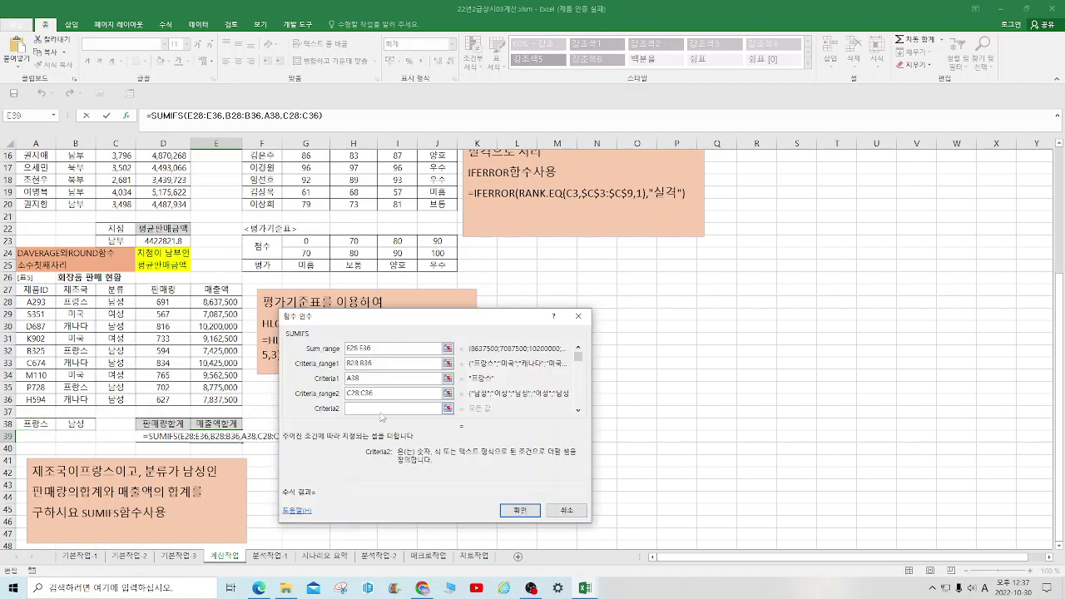
{"action": "left_click", "coordinate": [75, 424]}
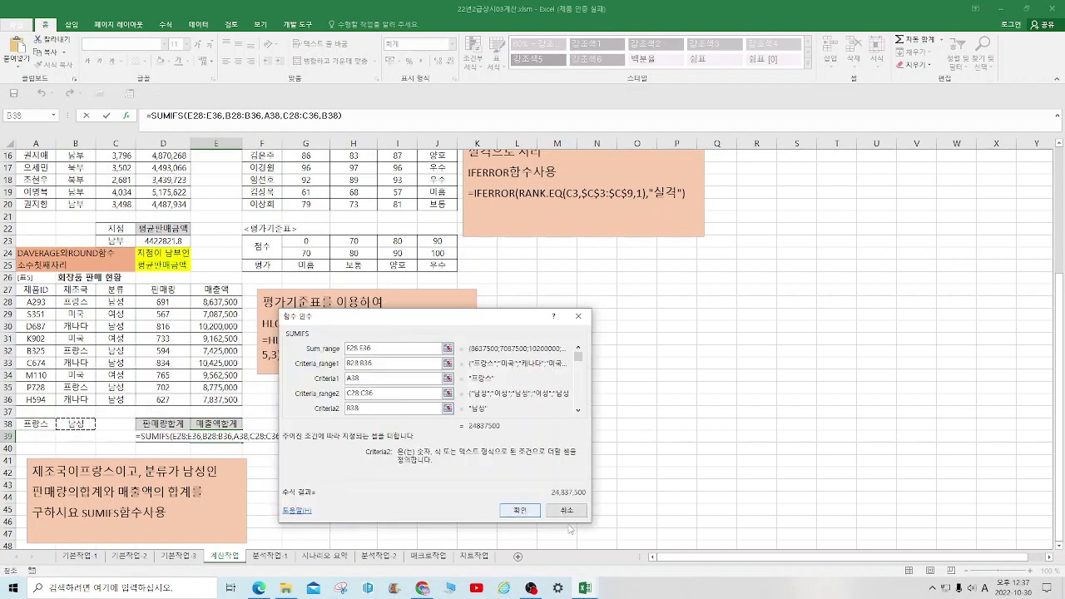
{"action": "left_click", "coordinate": [520, 510]}
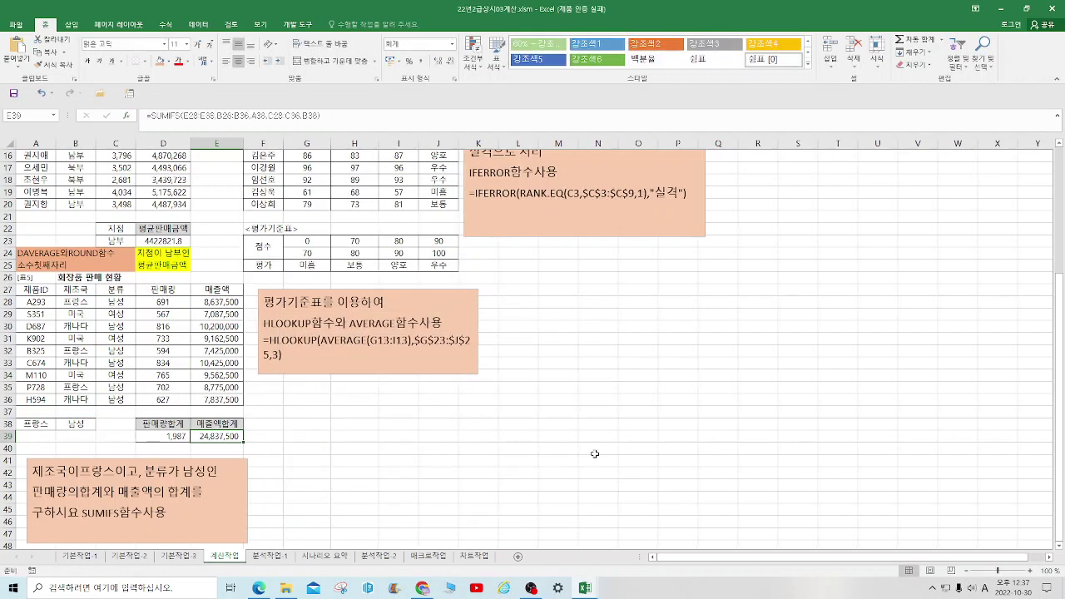
{"action": "scroll", "coordinate": [541, 403], "scroll_direction": "down", "scroll_amount": 1}
{"action": "scroll", "coordinate": [571, 398], "scroll_direction": "up", "scroll_amount": 2}
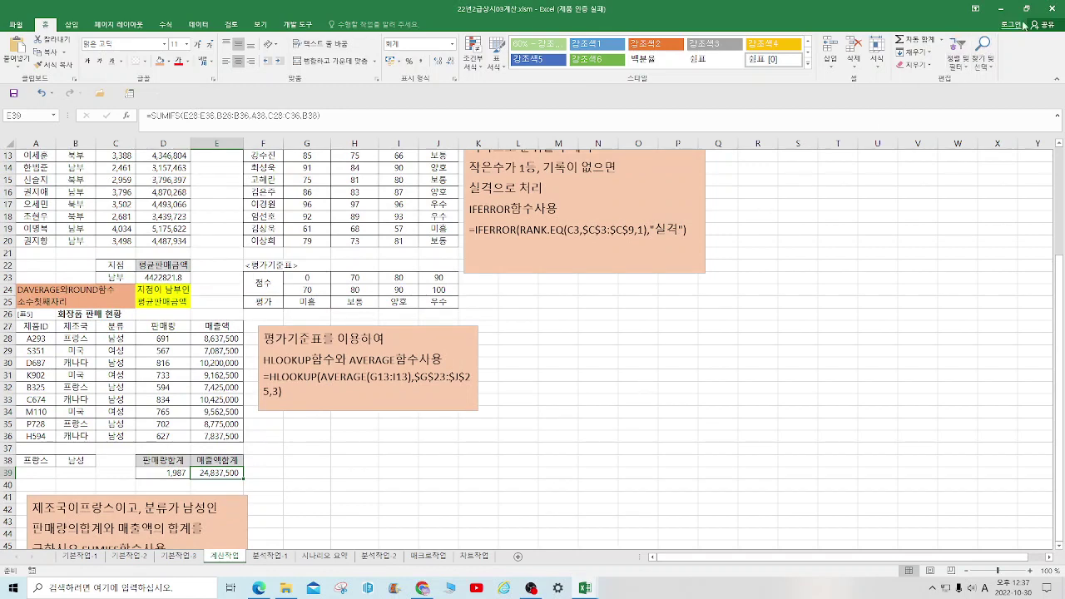
- Switch to the workbook 2급상시04계산작업.xlsm and clear the average-of-maximums result in D12
{"action": "left_click", "coordinate": [587, 591]}
{"action": "left_click", "coordinate": [658, 557]}
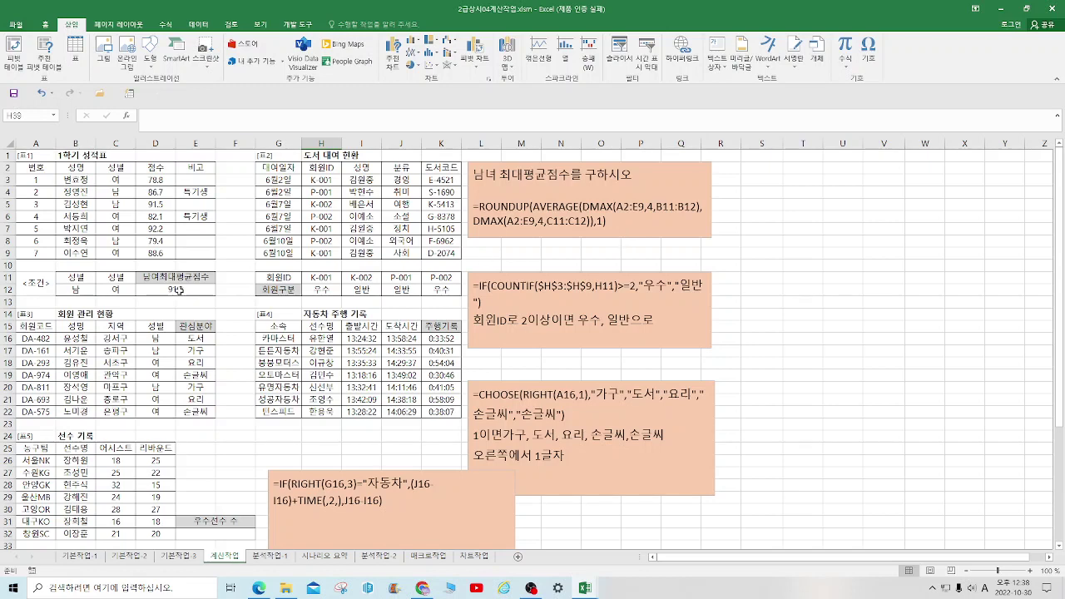
{"action": "left_click", "coordinate": [169, 289]}
{"action": "key", "text": "Delete"}
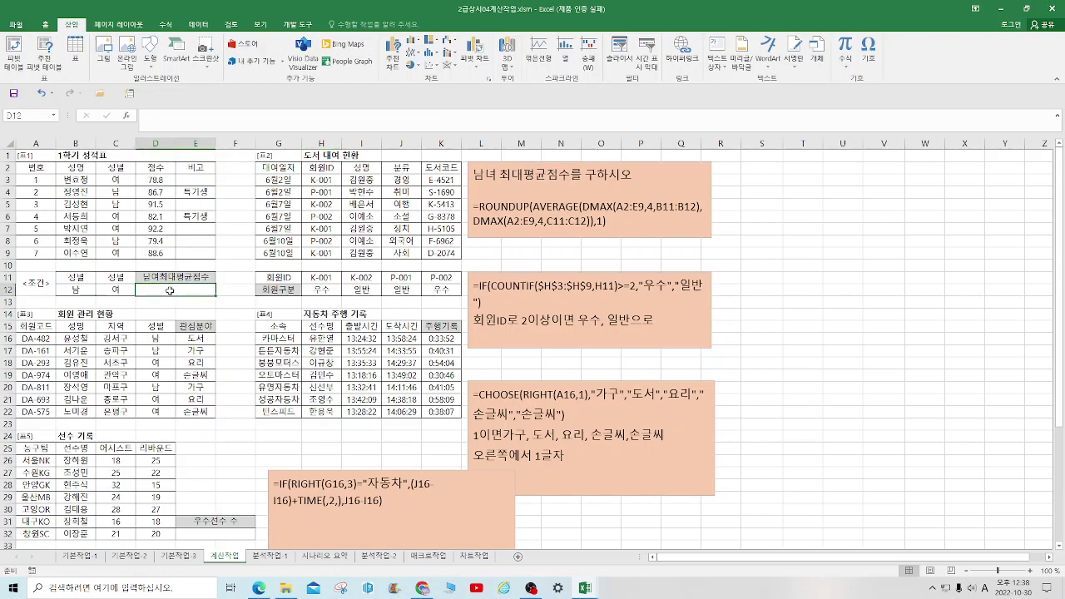
- Start an AVERAGE formula in D12 with a nested DMAX that uses A2:E9 as its database
{"action": "type", "text": "="}
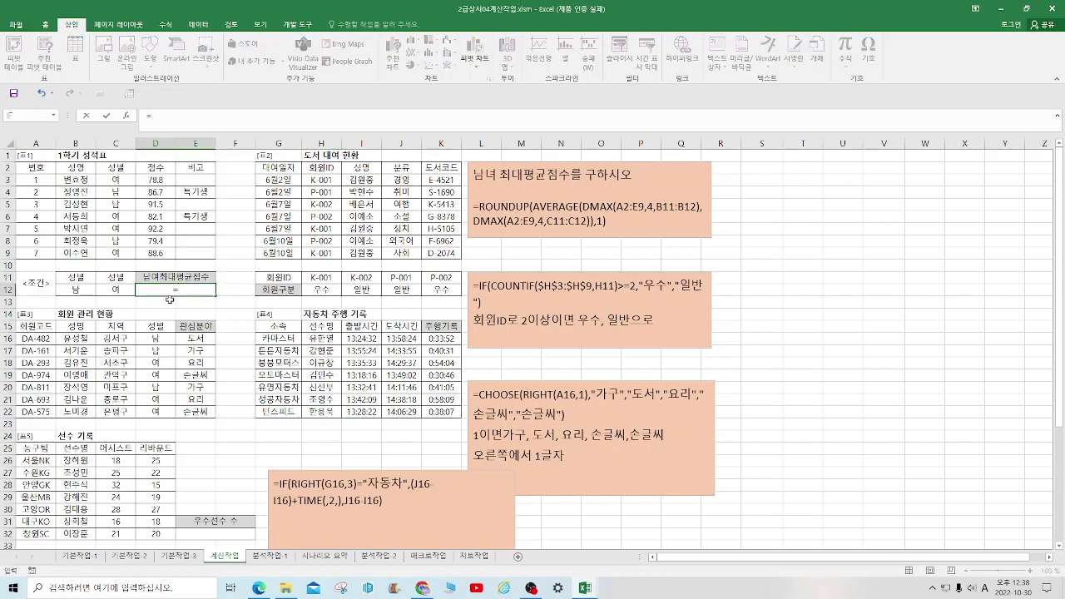
{"action": "type", "text": "AVERAGE"}
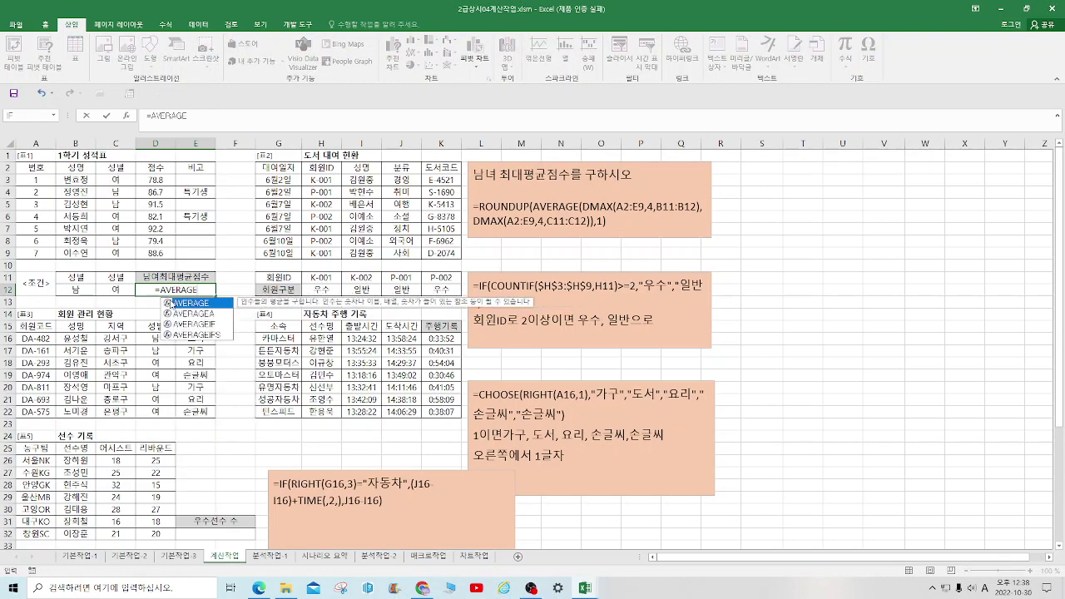
{"action": "type", "text": "(DMAX"}
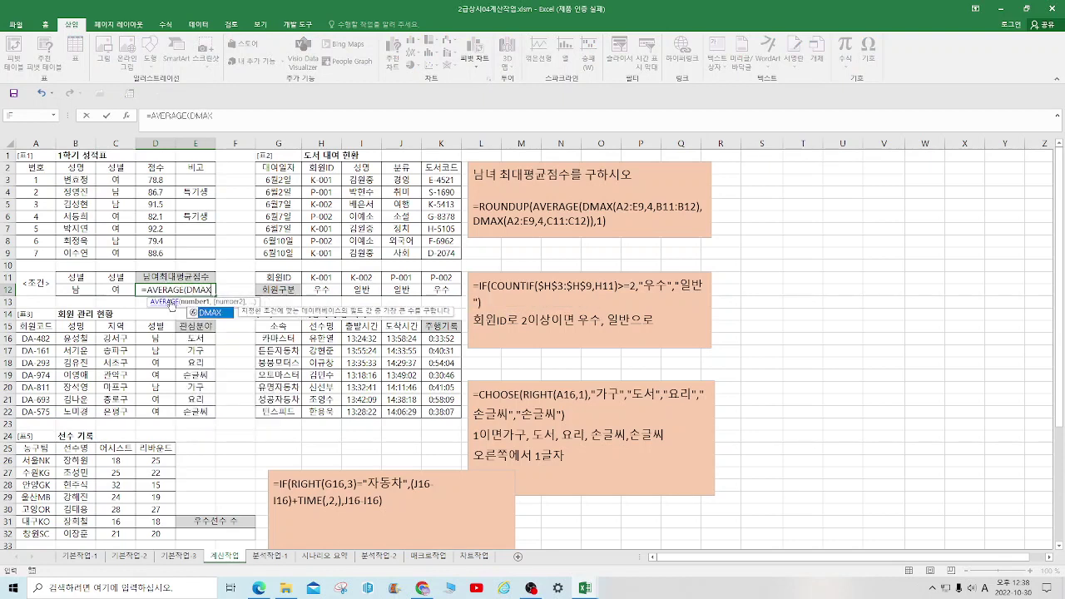
{"action": "type", "text": "("}
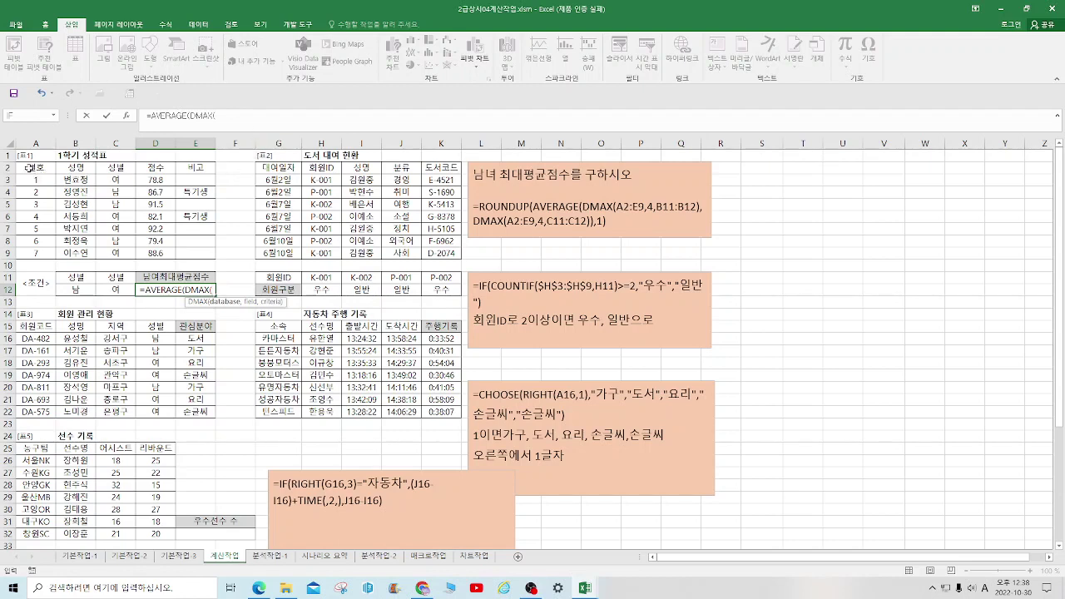
{"action": "left_click_drag", "start_coordinate": [29, 167], "coordinate": [199, 254]}
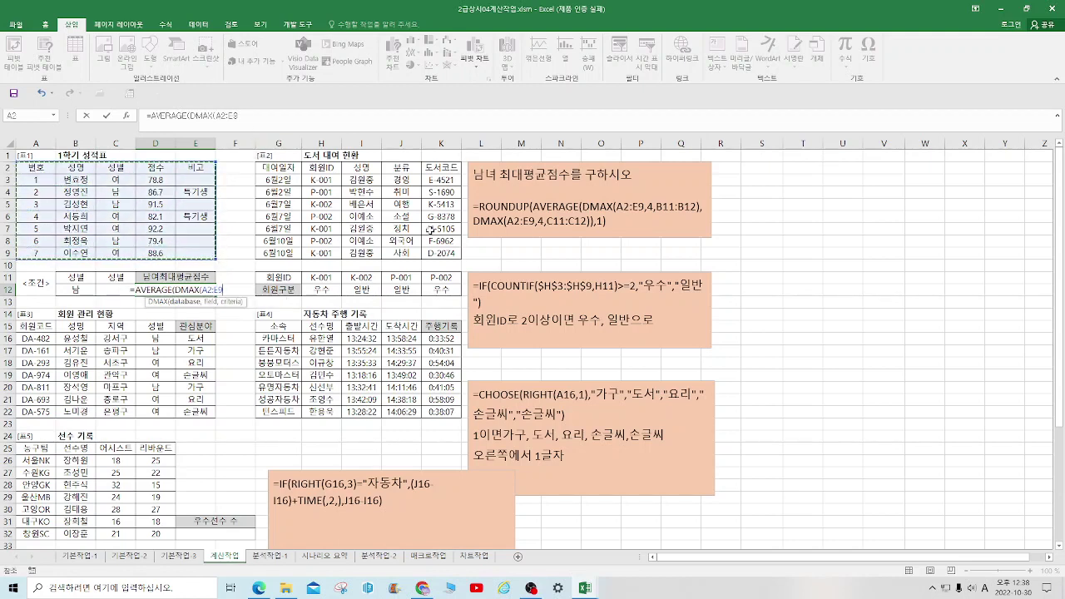
{"action": "type", "text": ","}
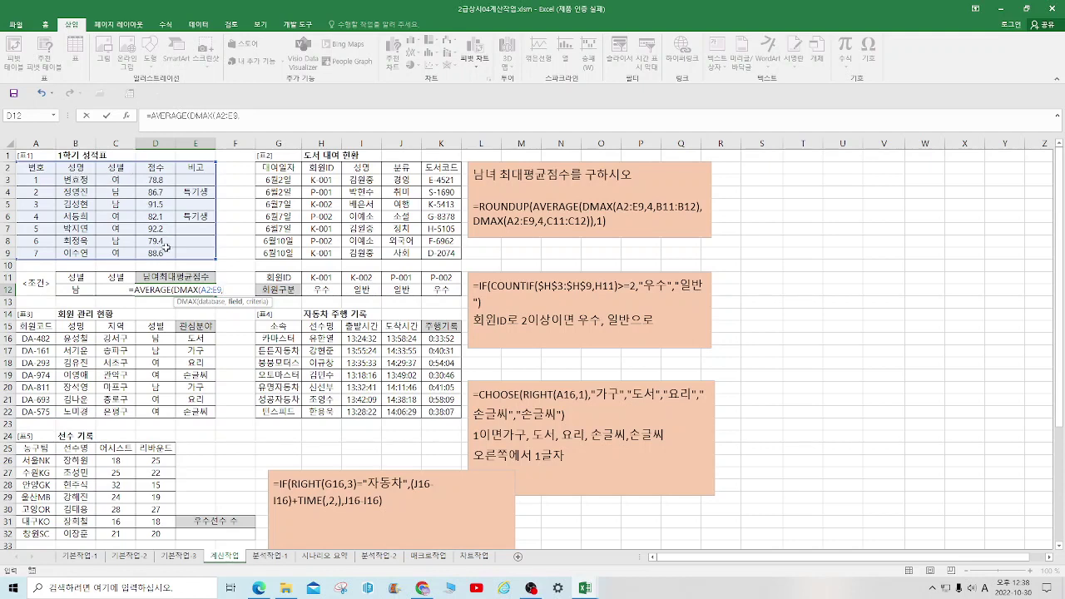
- Set the first DMAX's field to the score header D2 and its criteria to B11:B12, and close that function
{"action": "left_click", "coordinate": [158, 171]}
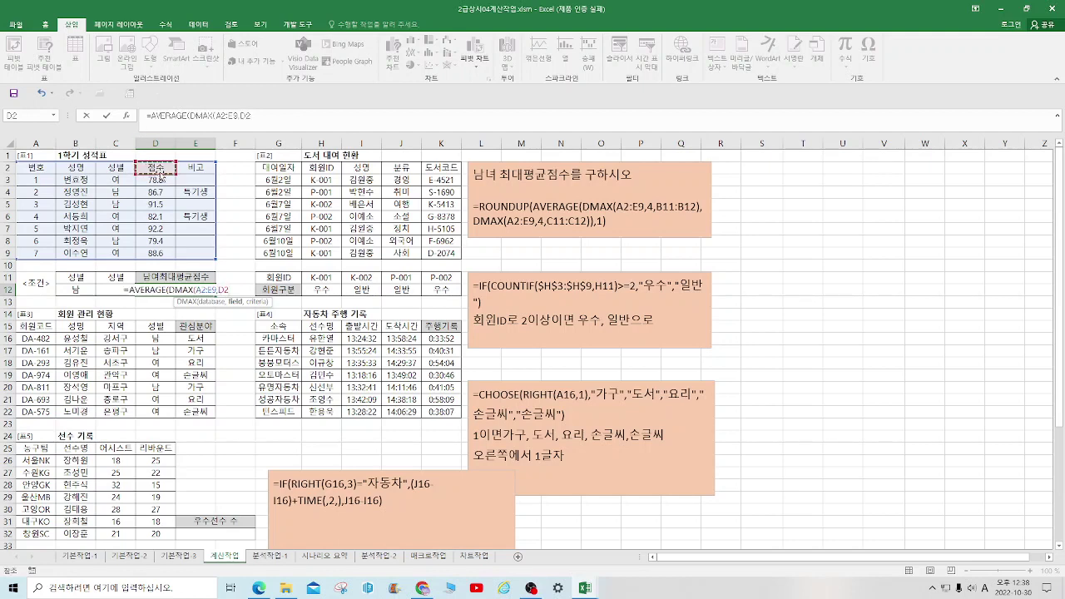
{"action": "type", "text": ","}
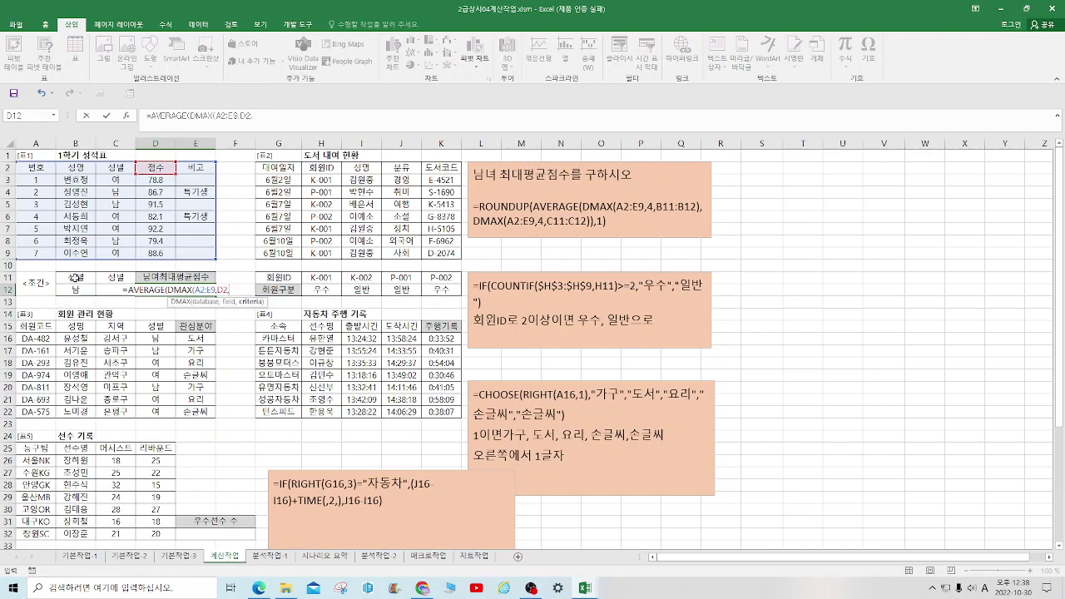
{"action": "left_click_drag", "start_coordinate": [75, 277], "coordinate": [75, 289]}
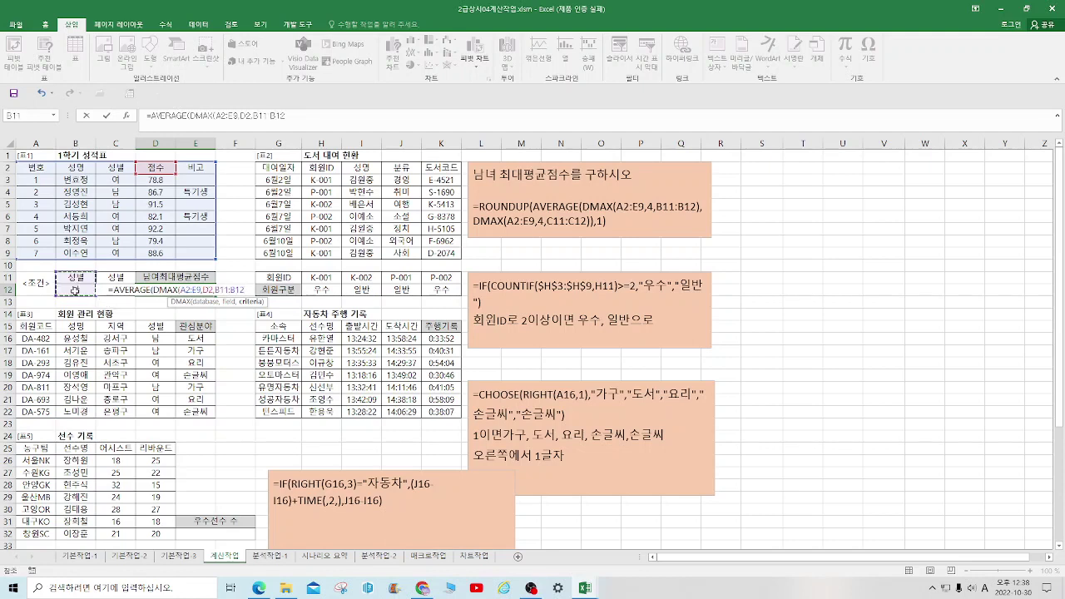
{"action": "type", "text": ")"}
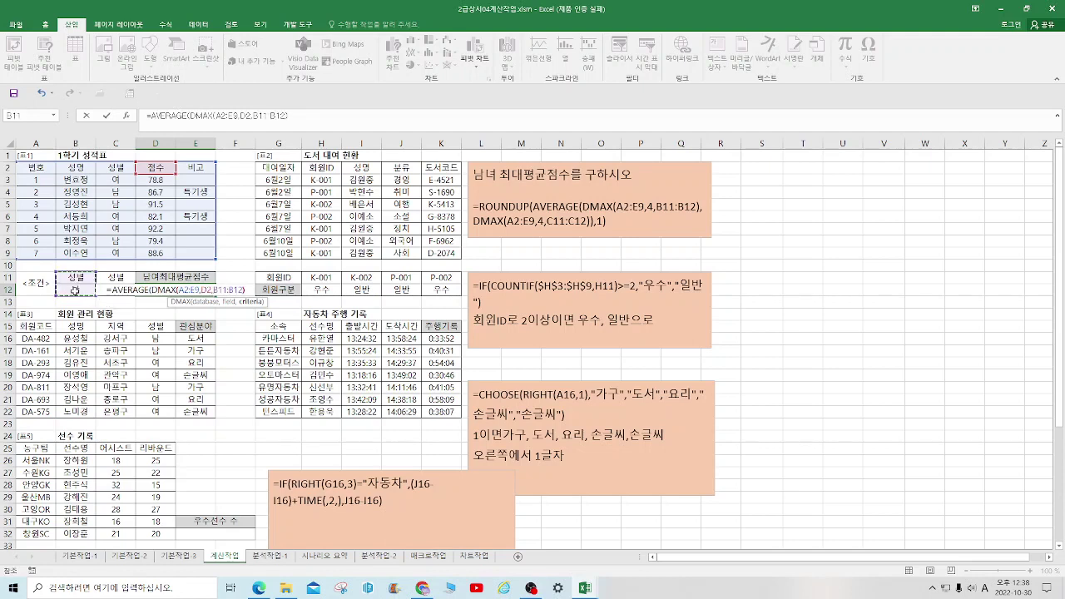
{"action": "type", "text": ","}
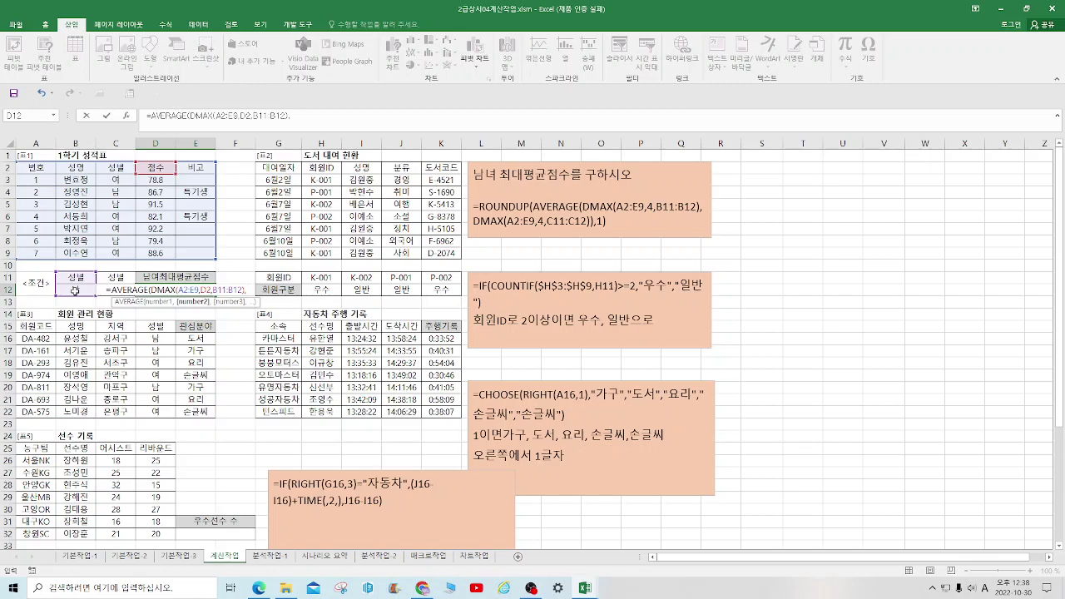
- Add a second DMAX to D12's AVERAGE formula, using A2:E9 as its database
{"action": "type", "text": "DMAX"}
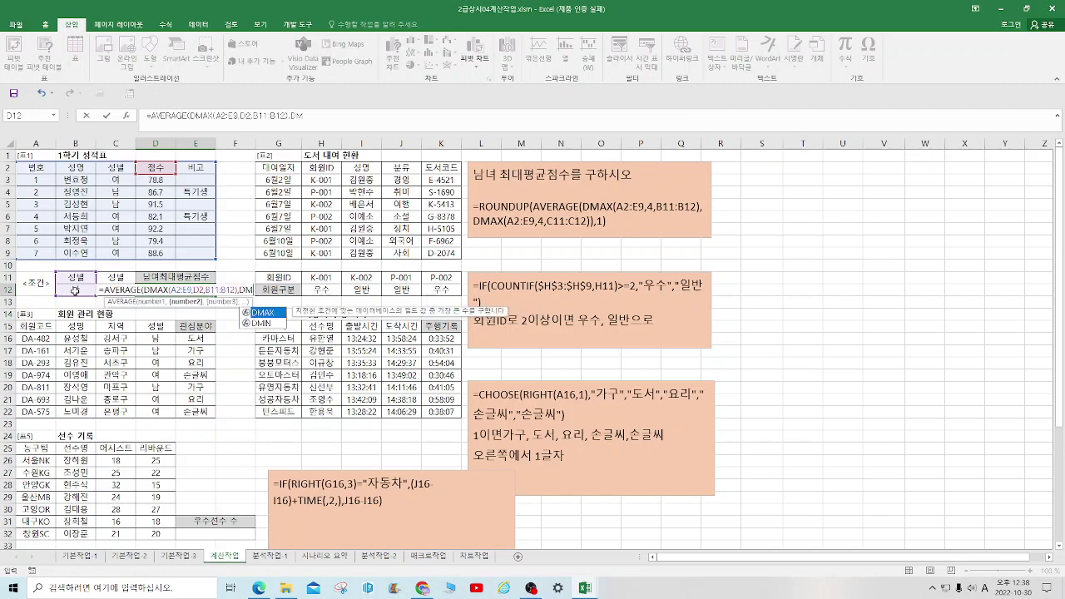
{"action": "type", "text": "("}
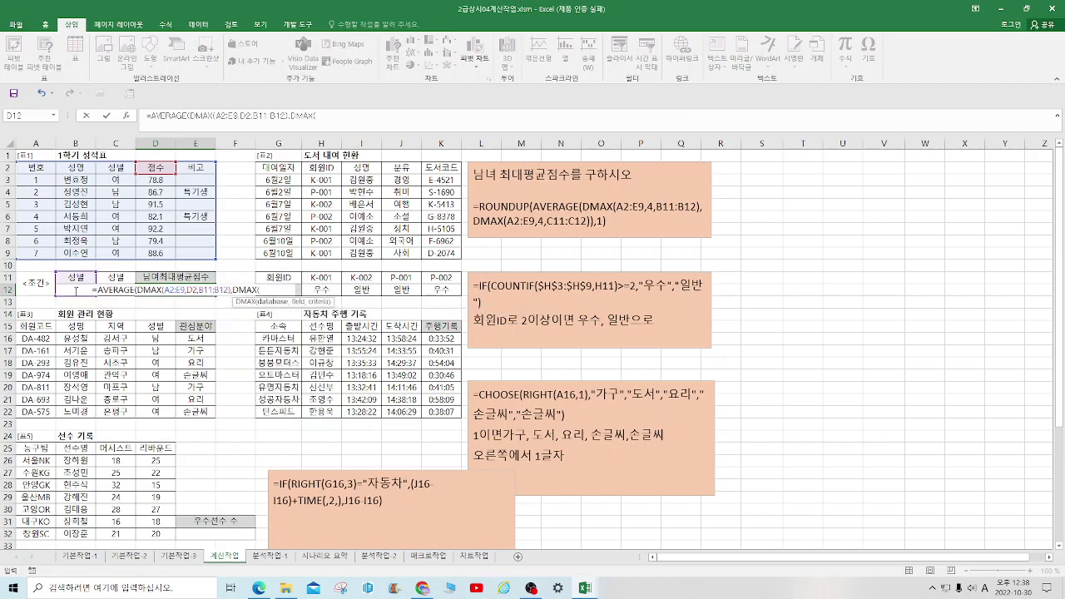
{"action": "left_click", "coordinate": [125, 116]}
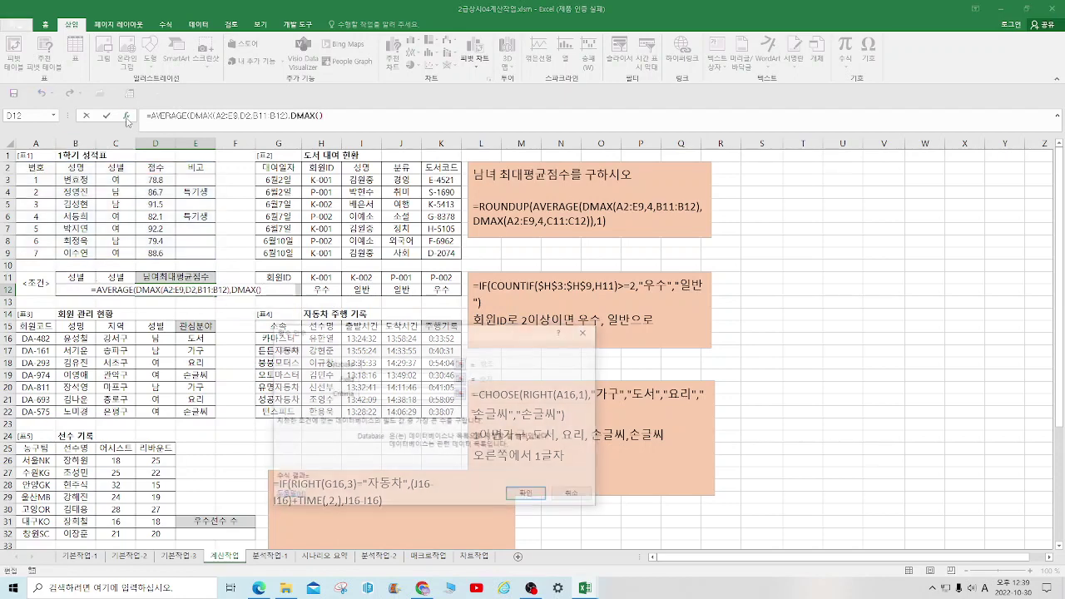
{"action": "left_click_drag", "start_coordinate": [349, 348], "coordinate": [338, 175]}
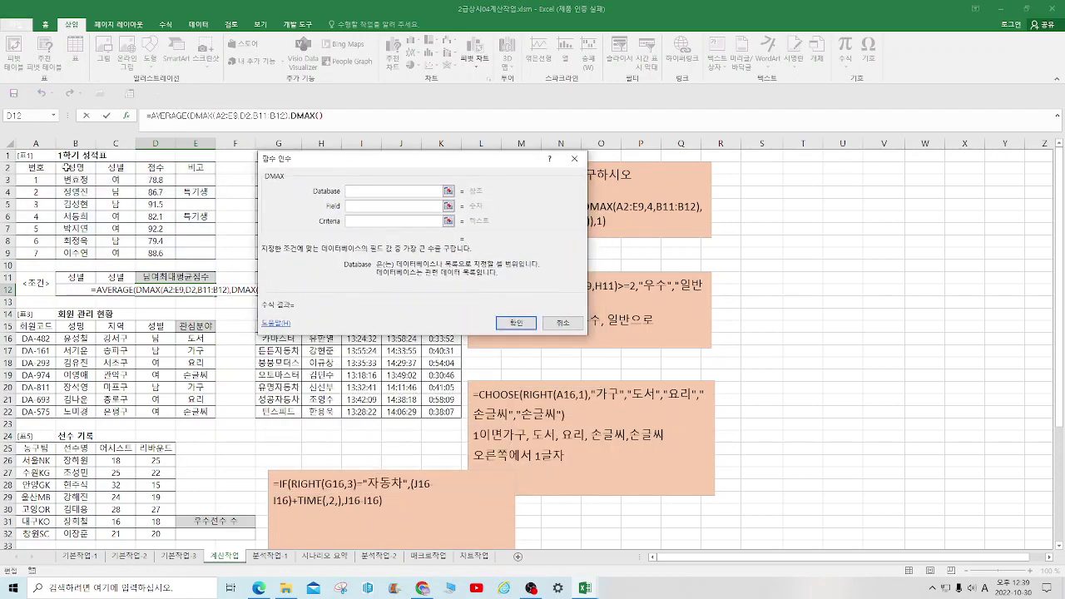
{"action": "left_click_drag", "start_coordinate": [39, 169], "coordinate": [199, 253]}
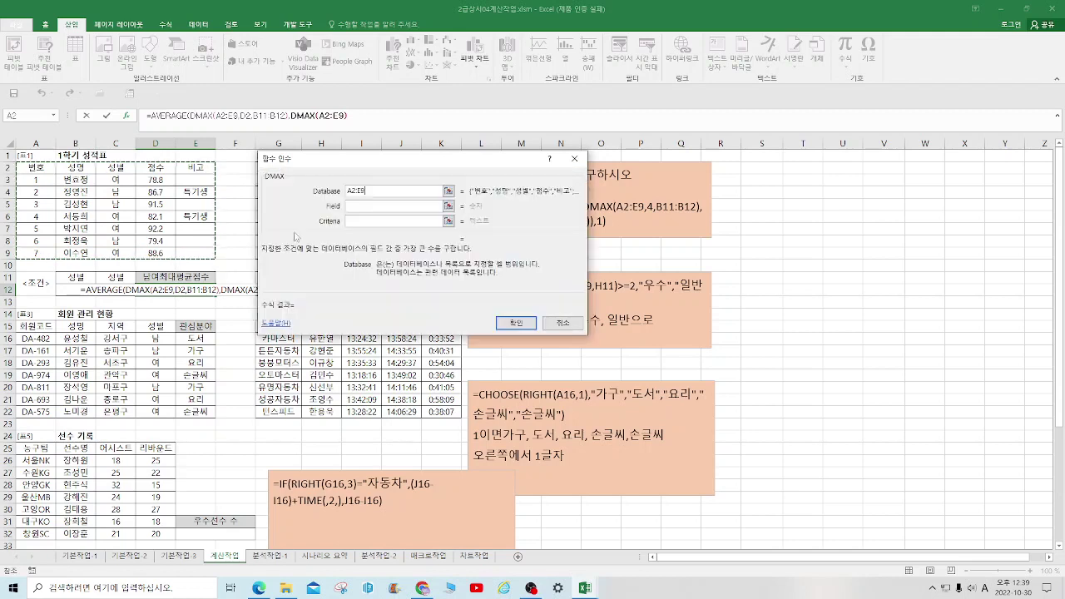
- Set the second DMAX's field to D2 and its criteria to C11:C12, and complete D12's formula
{"action": "left_click", "coordinate": [358, 207]}
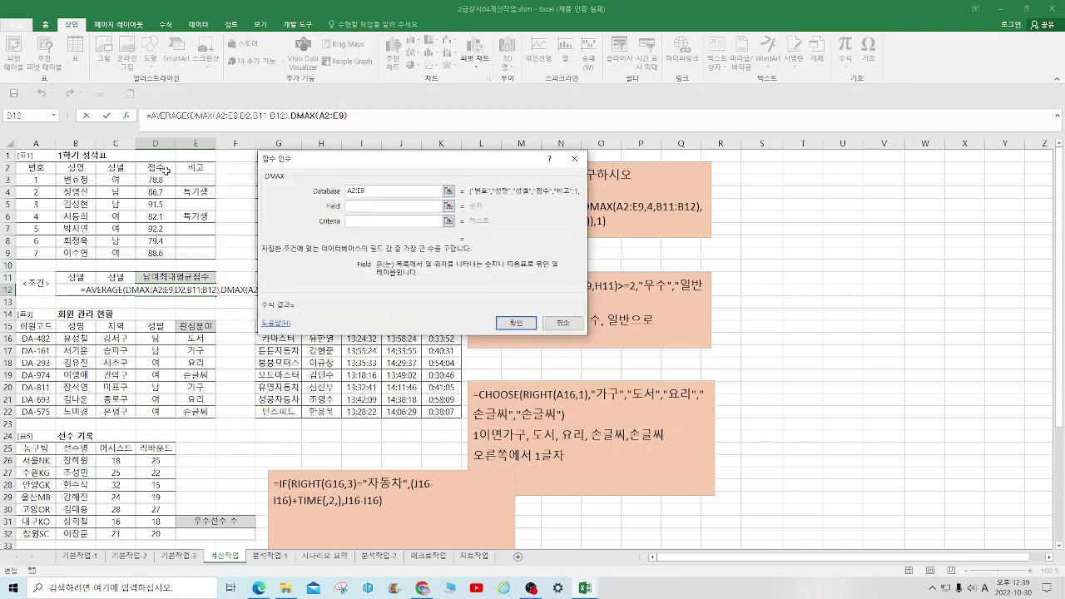
{"action": "left_click", "coordinate": [167, 170]}
{"action": "left_click", "coordinate": [377, 221]}
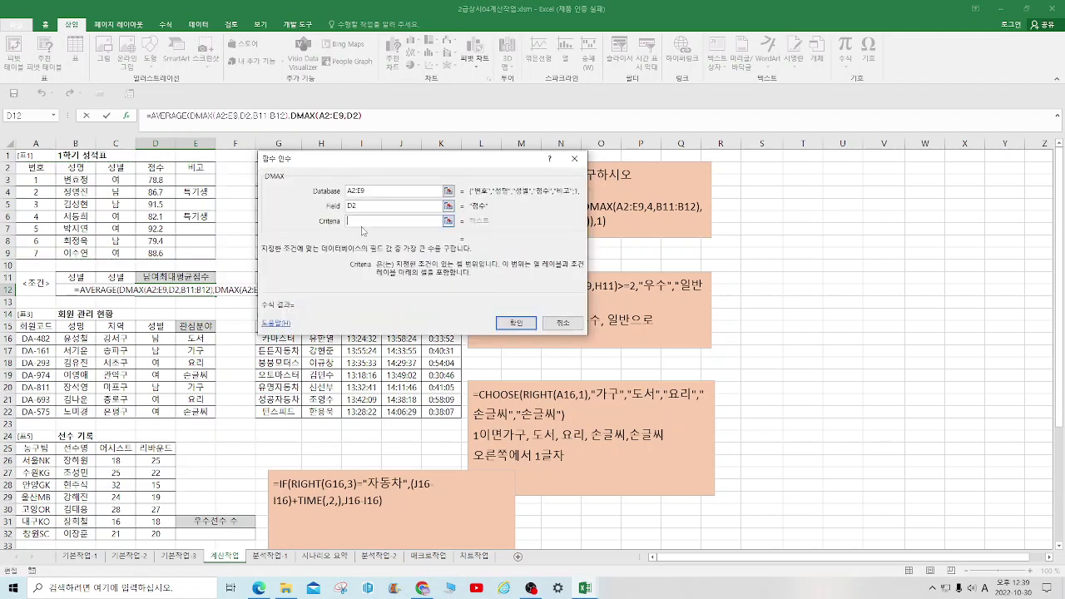
{"action": "left_click_drag", "start_coordinate": [116, 277], "coordinate": [119, 290]}
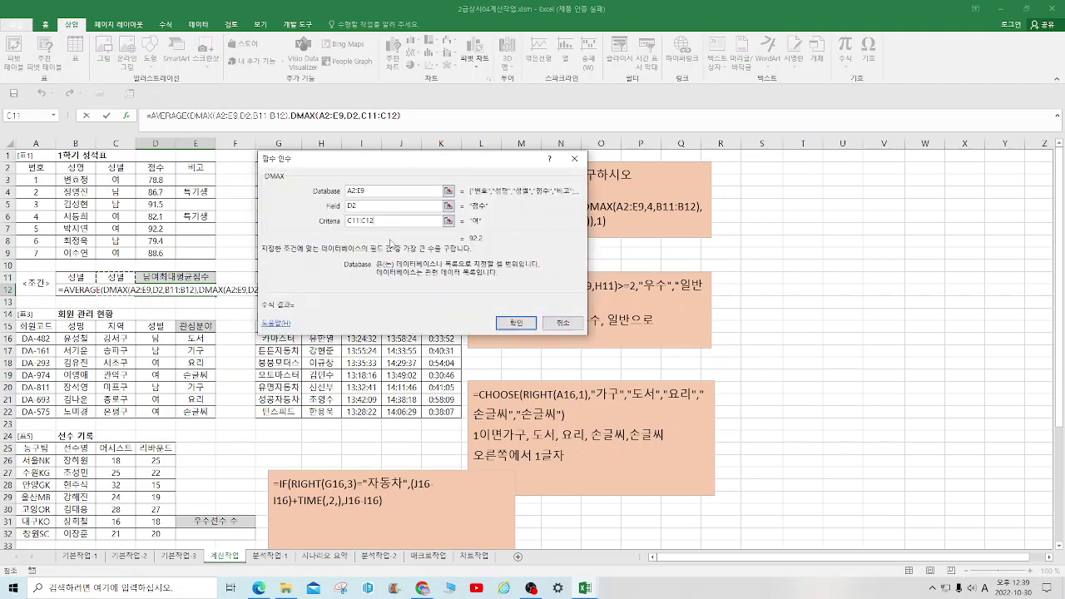
{"action": "key", "text": "Return"}
{"action": "left_click", "coordinate": [509, 336]}
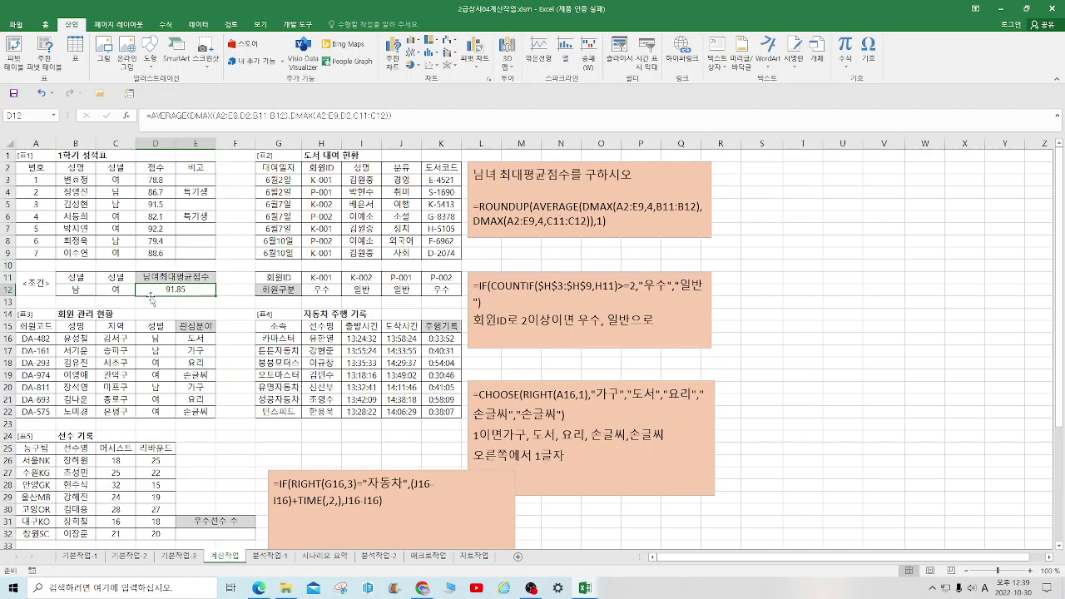
- Try to wrap D12's AVERAGE formula in ROUNDUP with 1 as the number of digits
{"action": "left_click", "coordinate": [150, 117]}
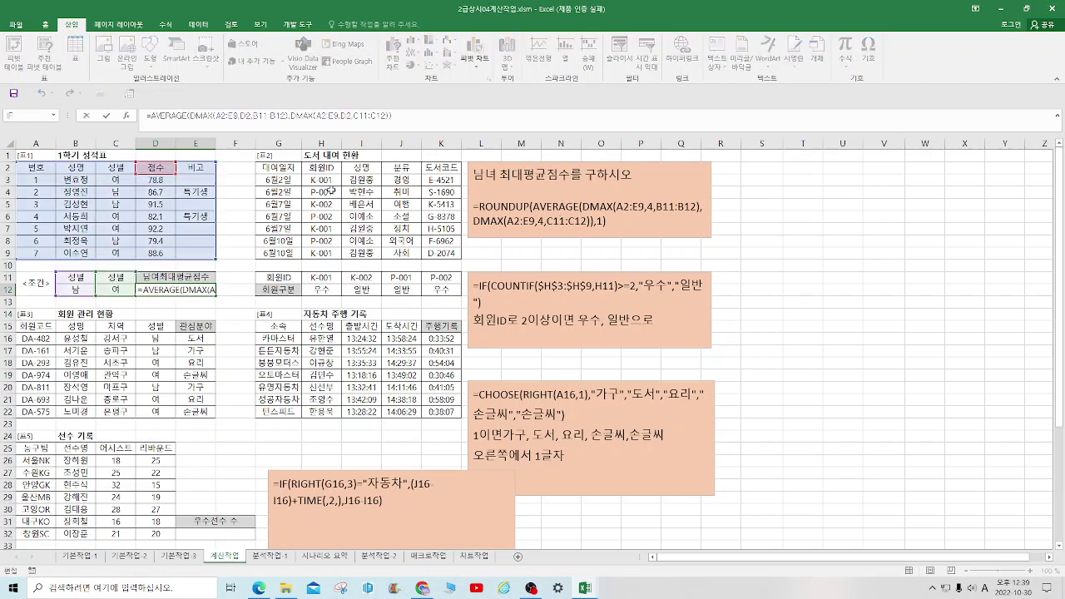
{"action": "type", "text": "ROUNDUP"}
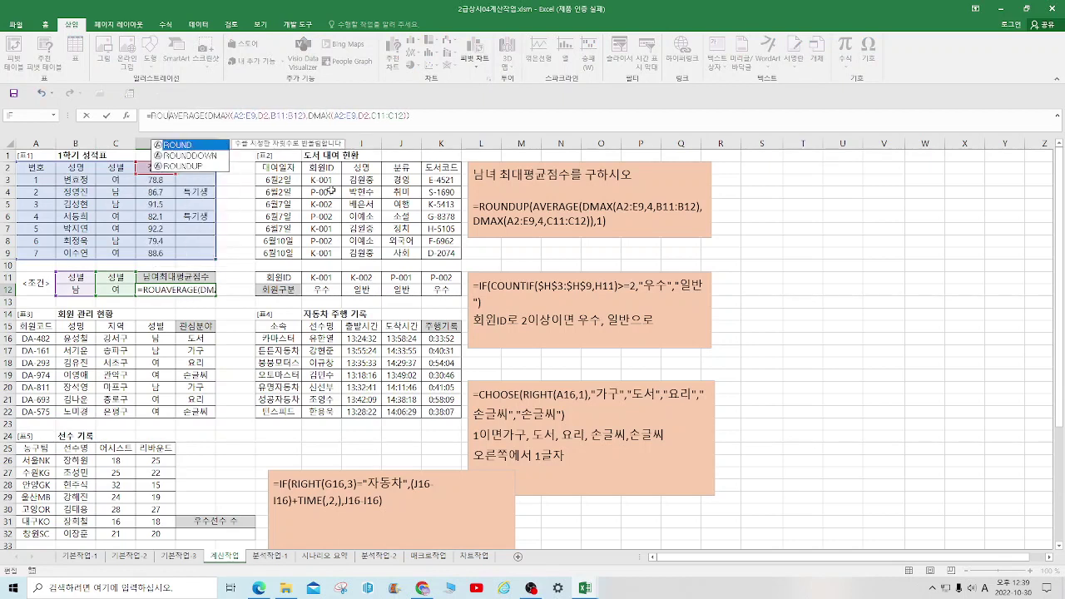
{"action": "type", "text": "("}
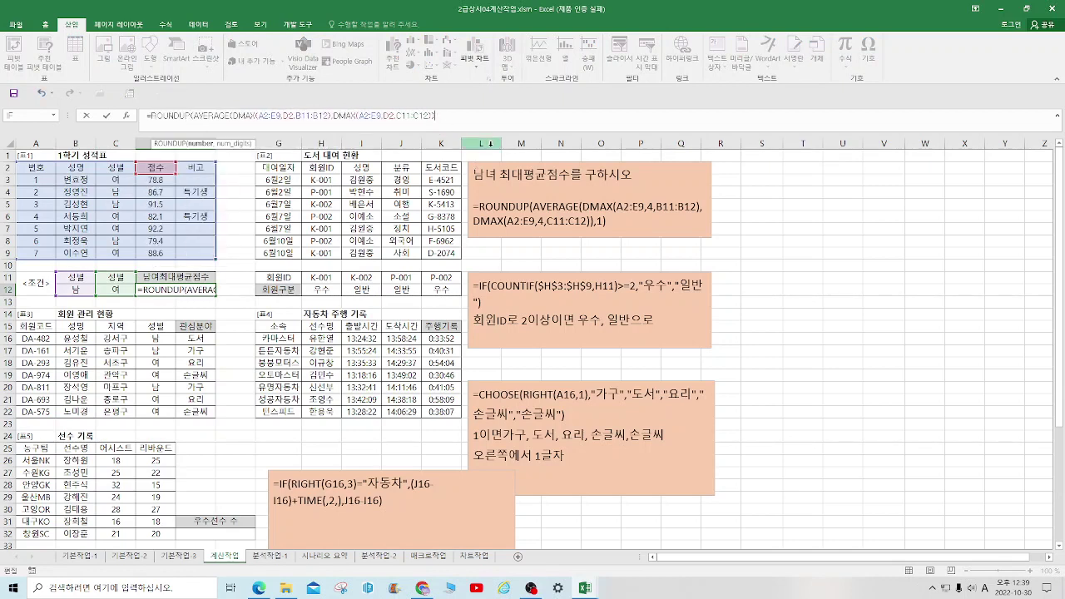
{"action": "key", "text": "BackSpace"}
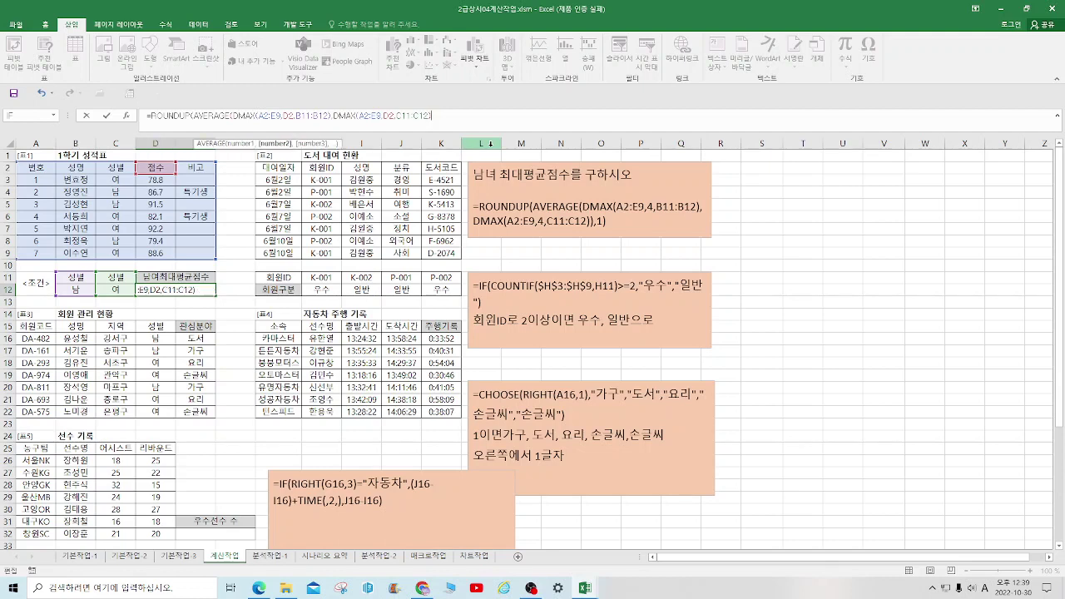
{"action": "type", "text": ",1"}
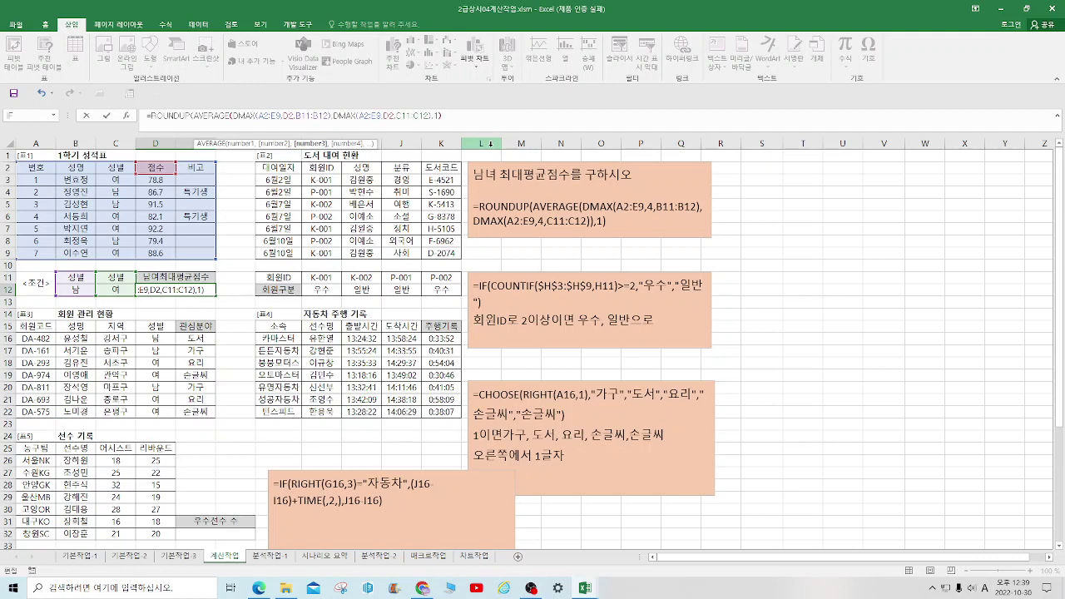
{"action": "type", "text": ")"}
{"action": "key", "text": "Return"}
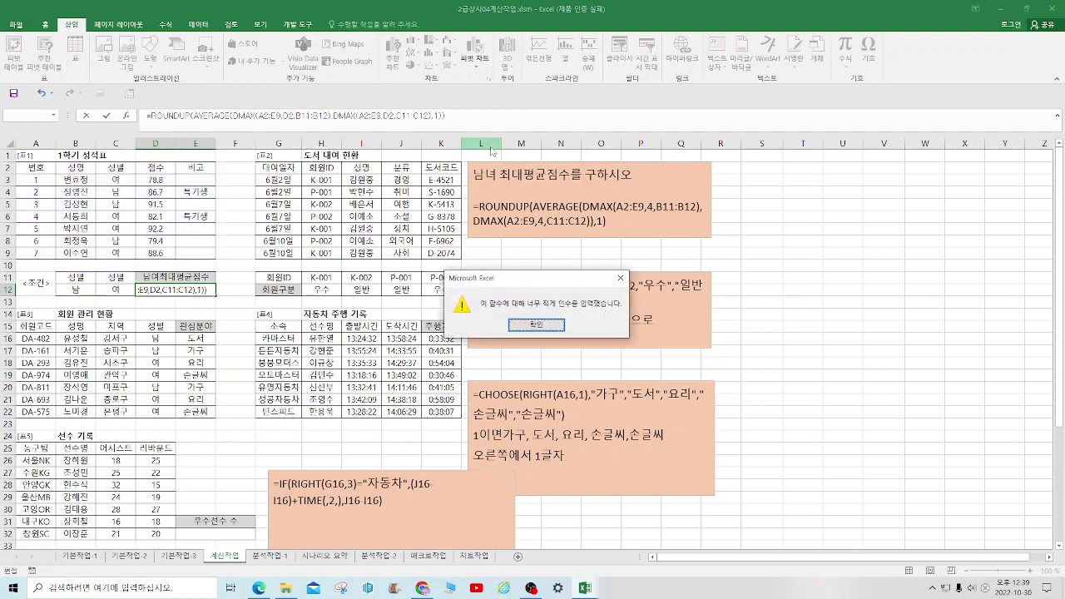
- Add AVERAGE's missing closing parenthesis after C11:C12) and before the ,1 in D12, and commit the ROUNDUP formula
{"action": "left_click", "coordinate": [620, 278]}
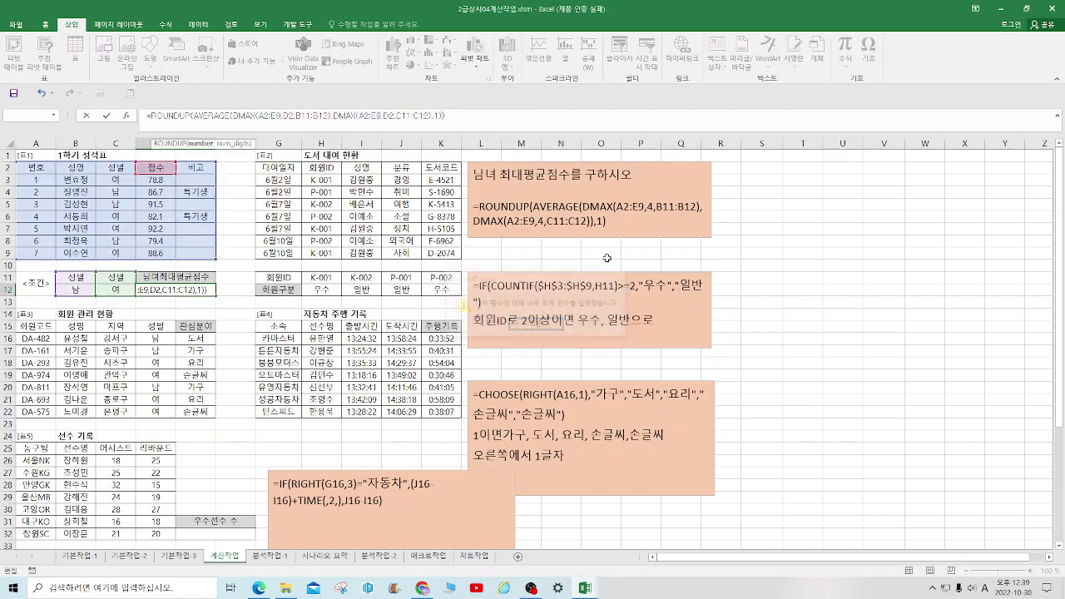
{"action": "left_click", "coordinate": [431, 115]}
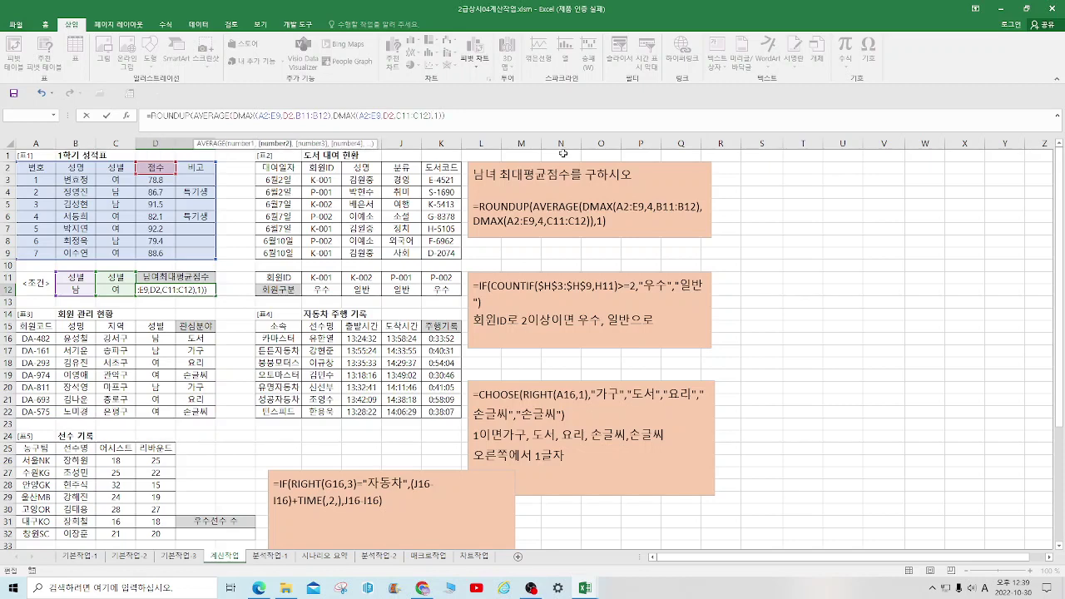
{"action": "type", "text": ")"}
{"action": "left_click", "coordinate": [462, 116]}
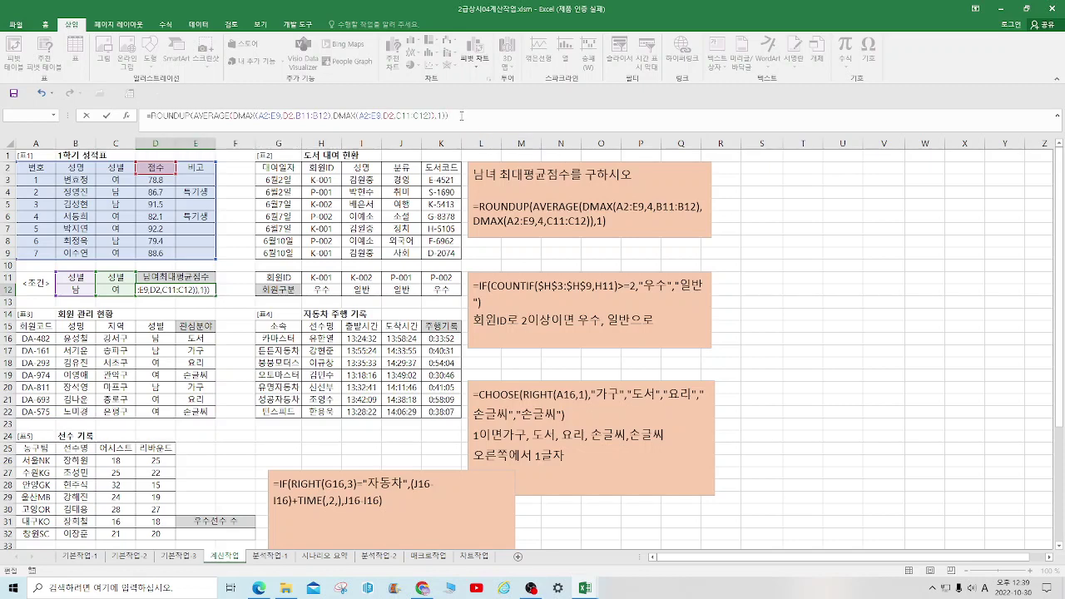
{"action": "key", "text": "Return"}
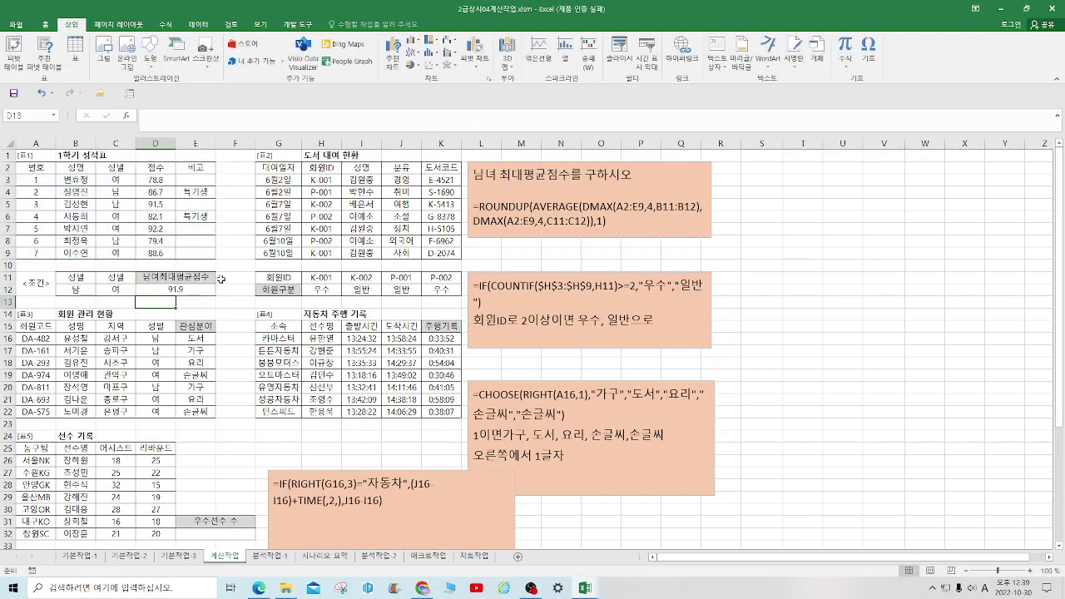
{"action": "left_click", "coordinate": [198, 289]}
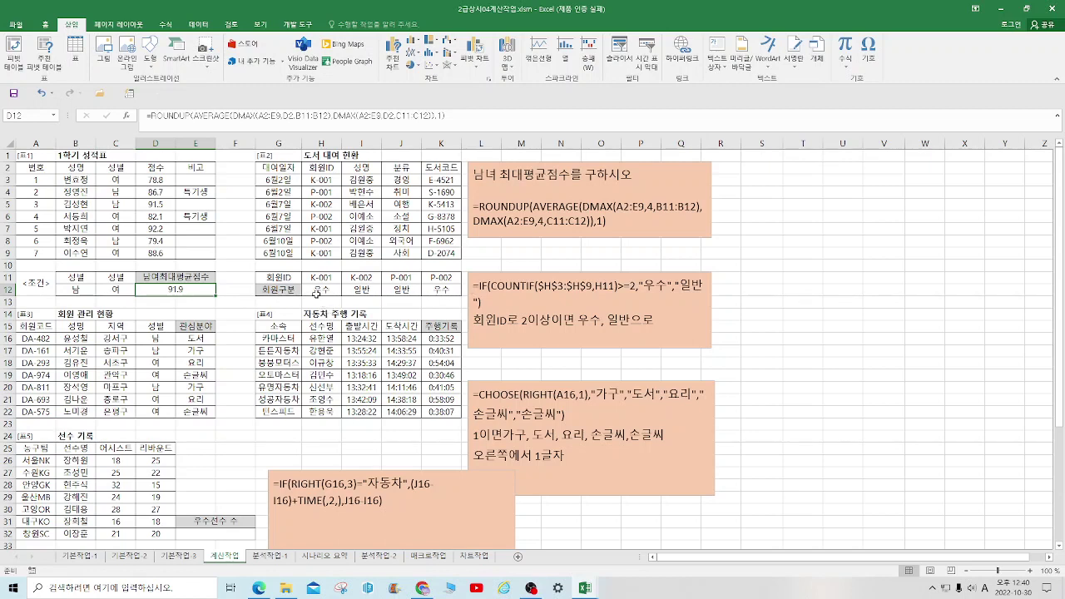
- Clear the member classification results in H12:K12
{"action": "left_click_drag", "start_coordinate": [316, 293], "coordinate": [433, 290]}
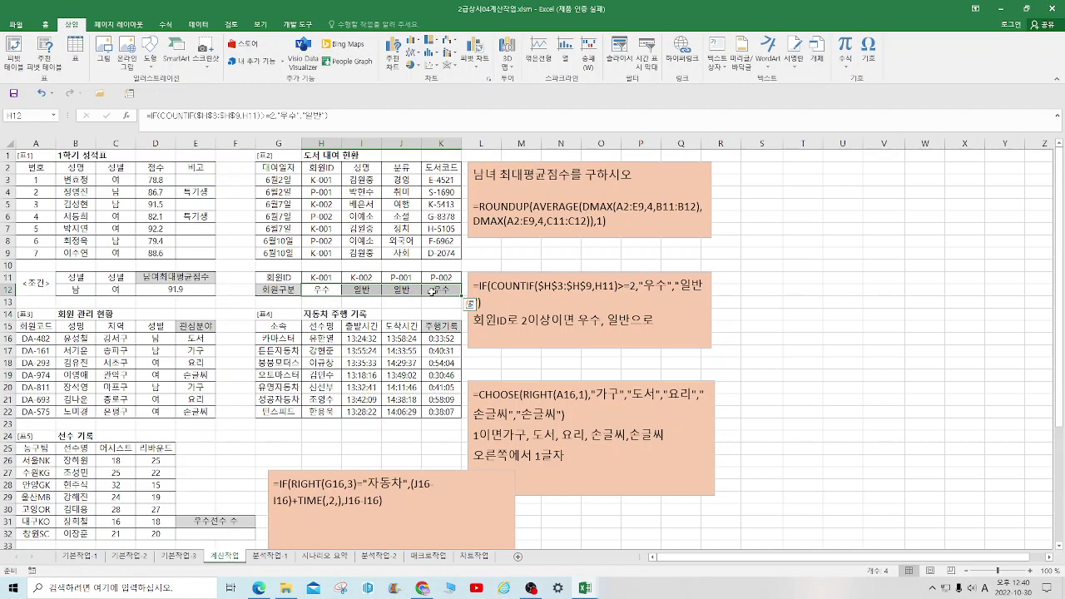
{"action": "key", "text": "Delete"}
- Start an IF formula in H12 with the logical test COUNT(H3:H9)>=2
{"action": "left_click", "coordinate": [321, 291]}
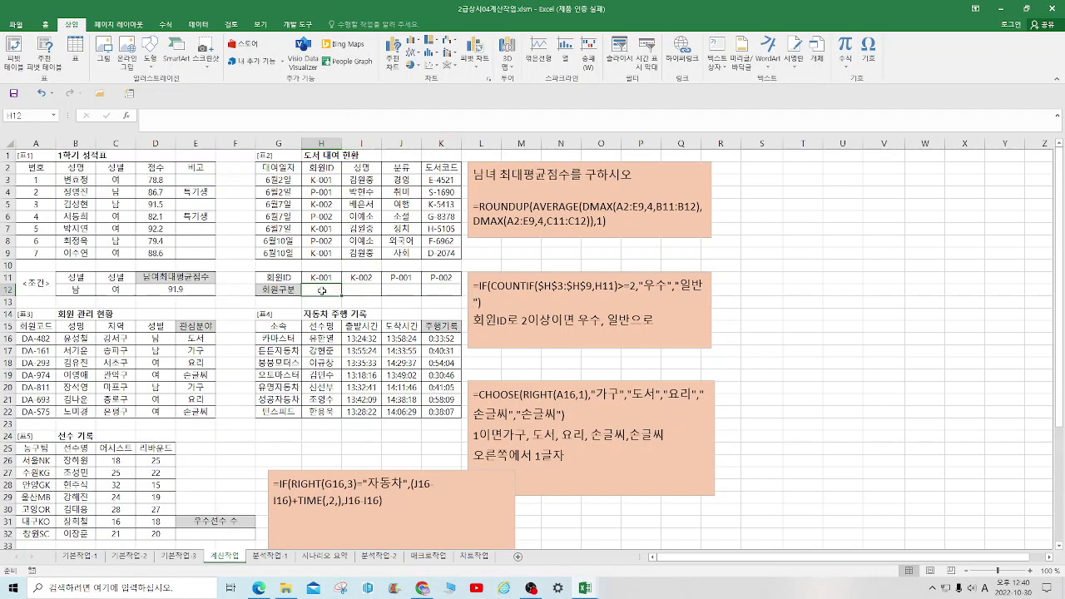
{"action": "type", "text": "=IF("}
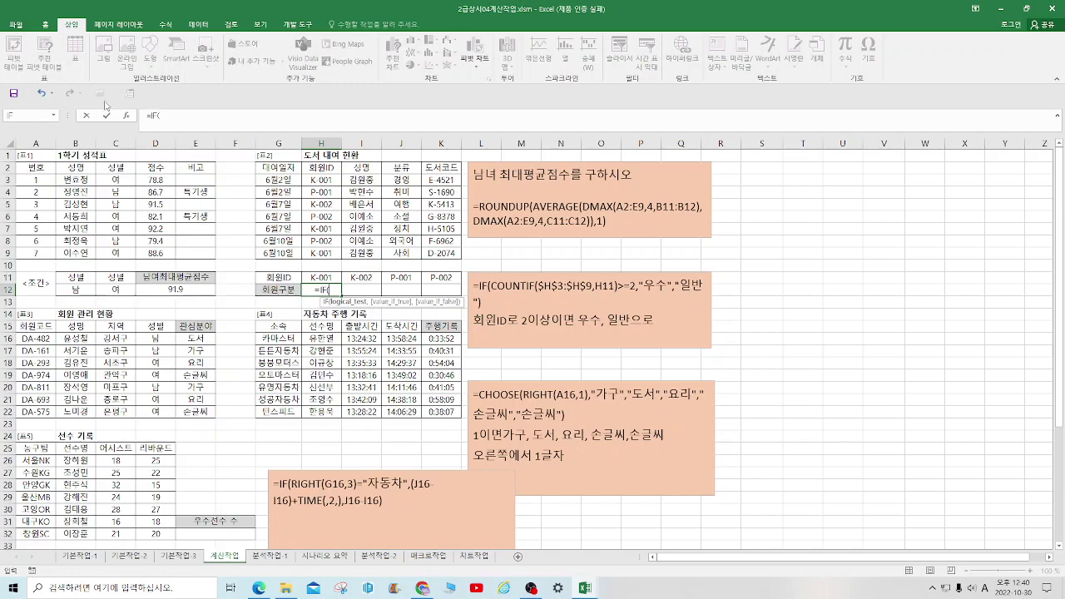
{"action": "left_click", "coordinate": [125, 117]}
{"action": "left_click_drag", "start_coordinate": [489, 161], "coordinate": [594, 350]}
{"action": "type", "text": "C"}
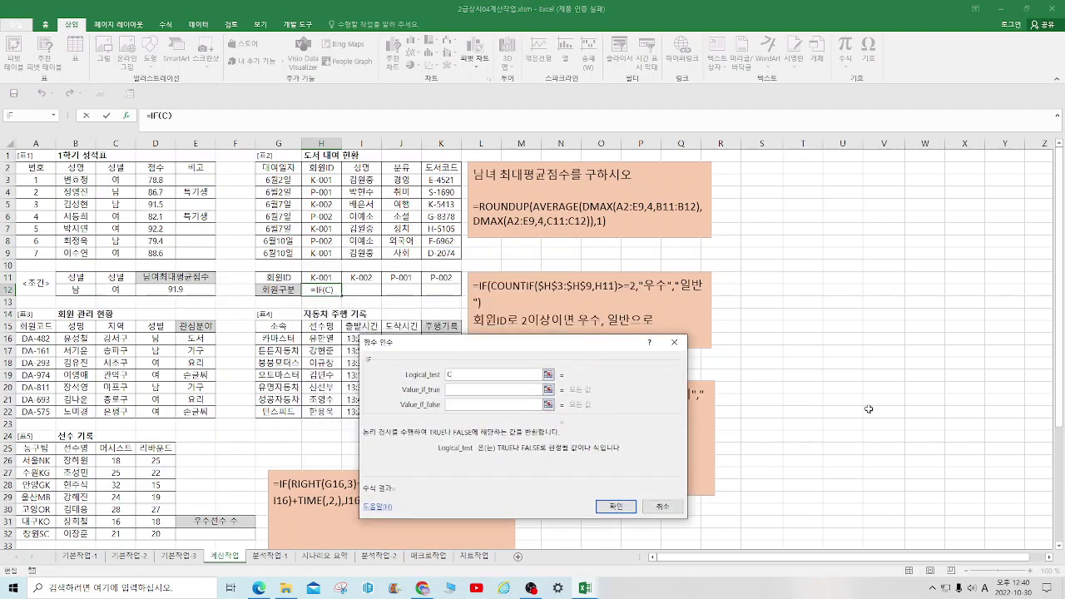
{"action": "type", "text": "OUNT("}
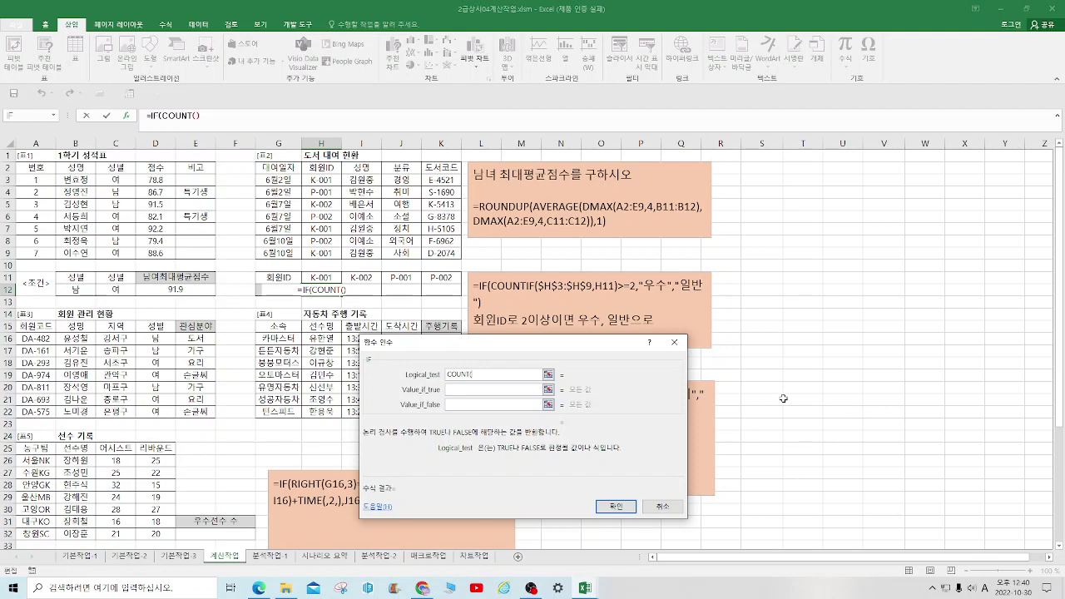
{"action": "left_click", "coordinate": [329, 180]}
{"action": "left_click_drag", "start_coordinate": [330, 179], "coordinate": [328, 251]}
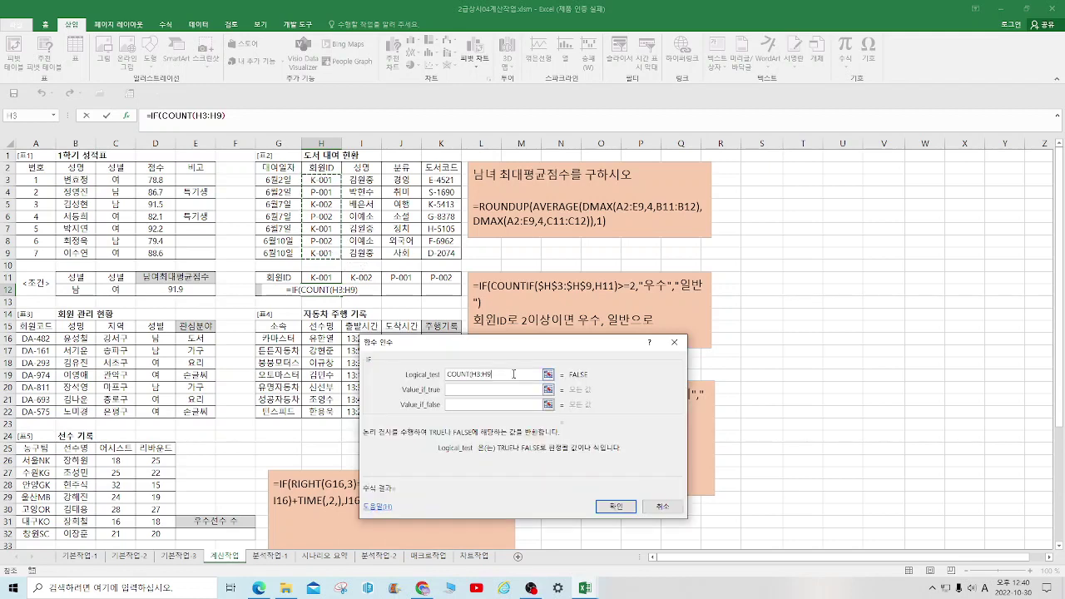
{"action": "type", "text": ")>"}
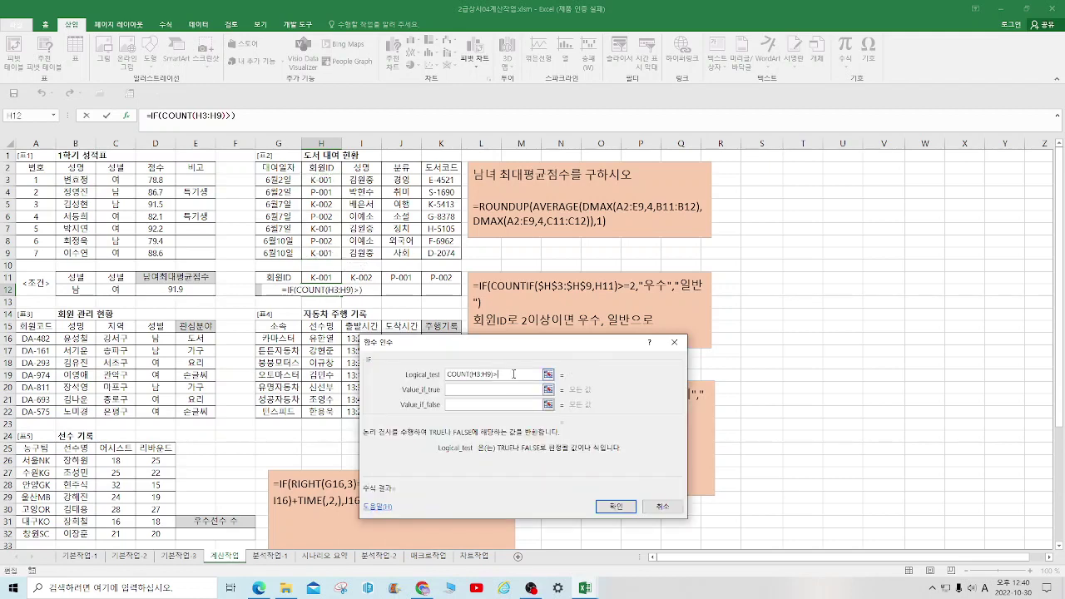
{"action": "type", "text": "=2"}
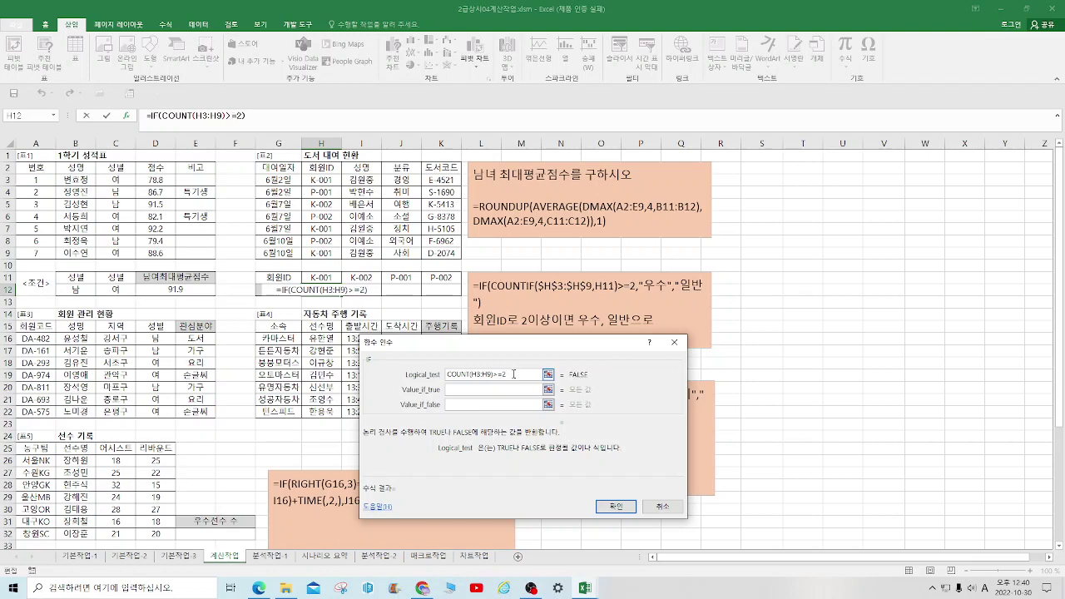
- Set H12's IF to return "우수" when true and "일반" when false, and fill the formula across to K12
{"action": "left_click", "coordinate": [509, 390]}
{"action": "type", "text": "D"}
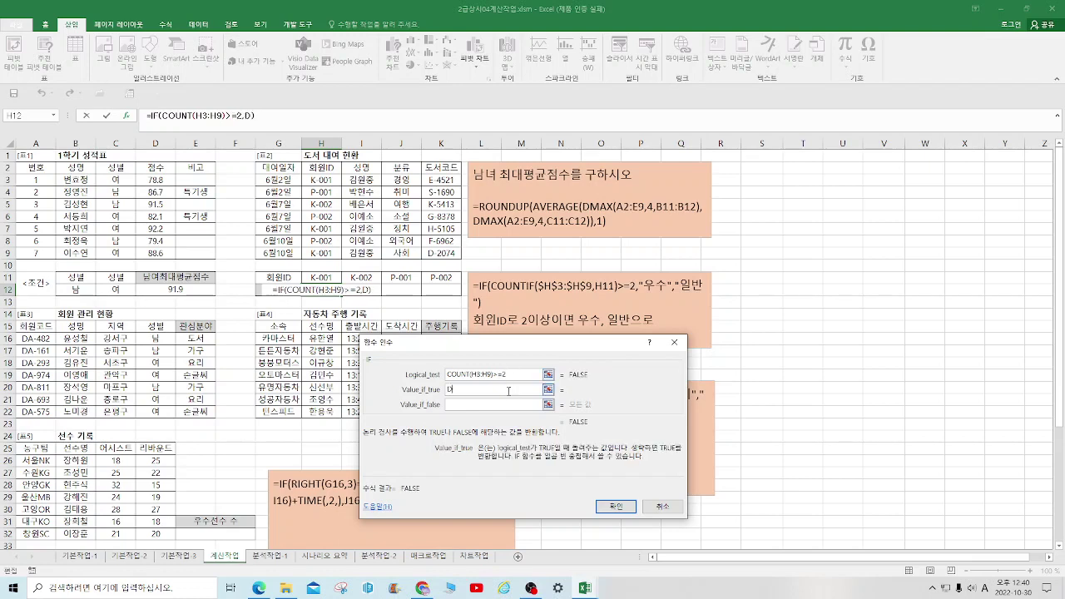
{"action": "key", "text": "BackSpace"}
{"action": "type", "text": "우수"}
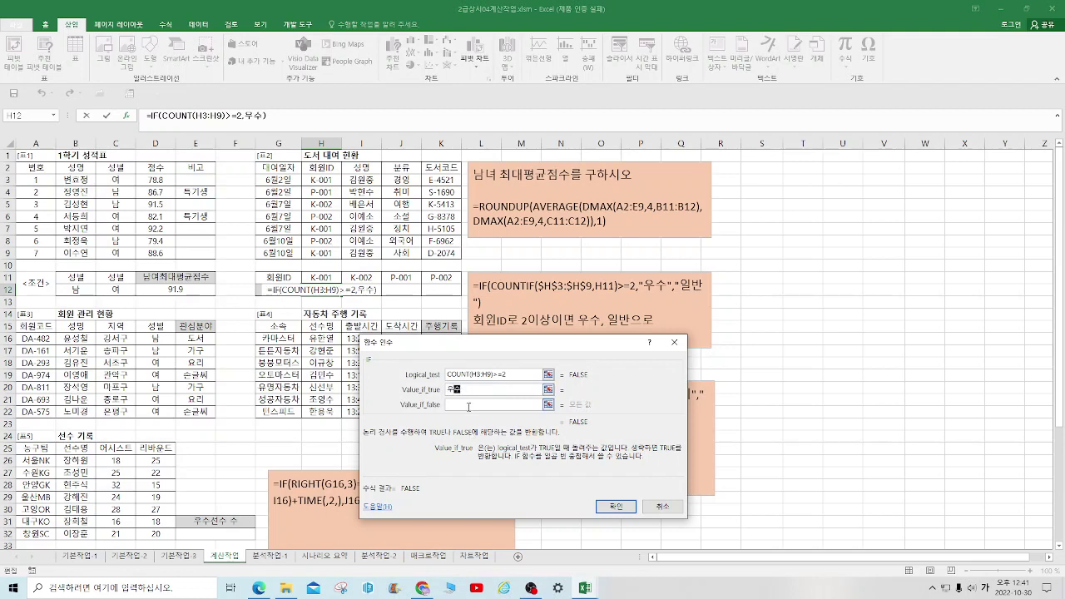
{"action": "left_click", "coordinate": [494, 404]}
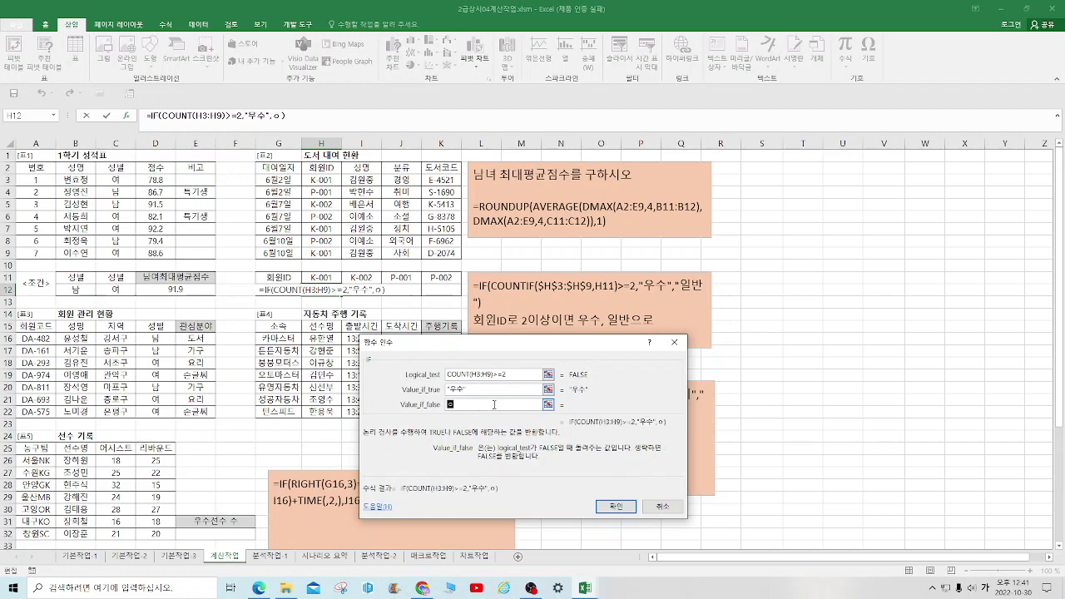
{"action": "type", "text": "ㅇ일반"}
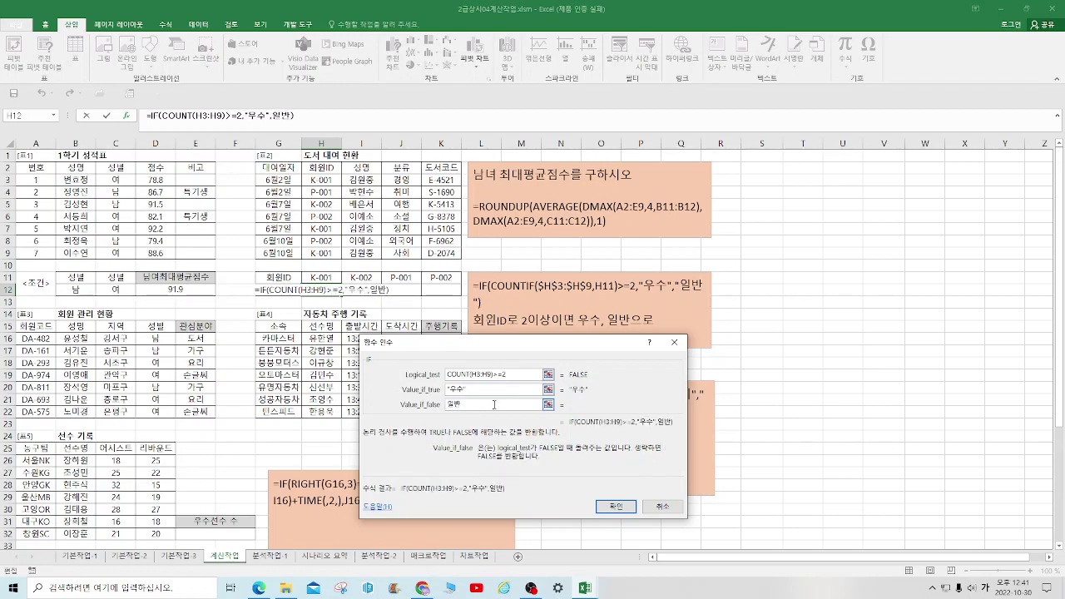
{"action": "left_click", "coordinate": [616, 507]}
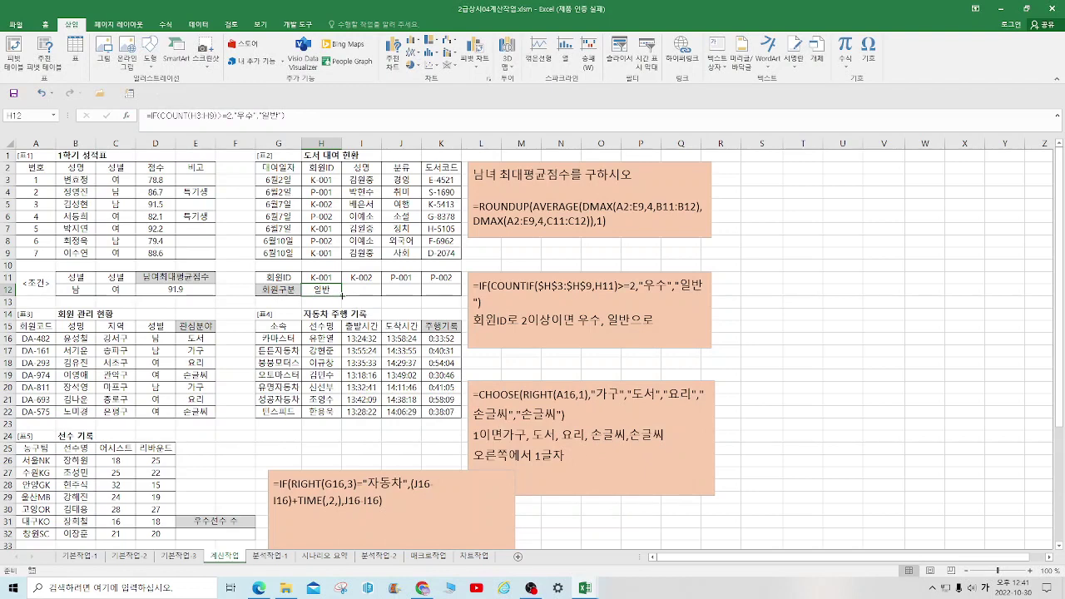
{"action": "left_click_drag", "start_coordinate": [340, 296], "coordinate": [449, 296]}
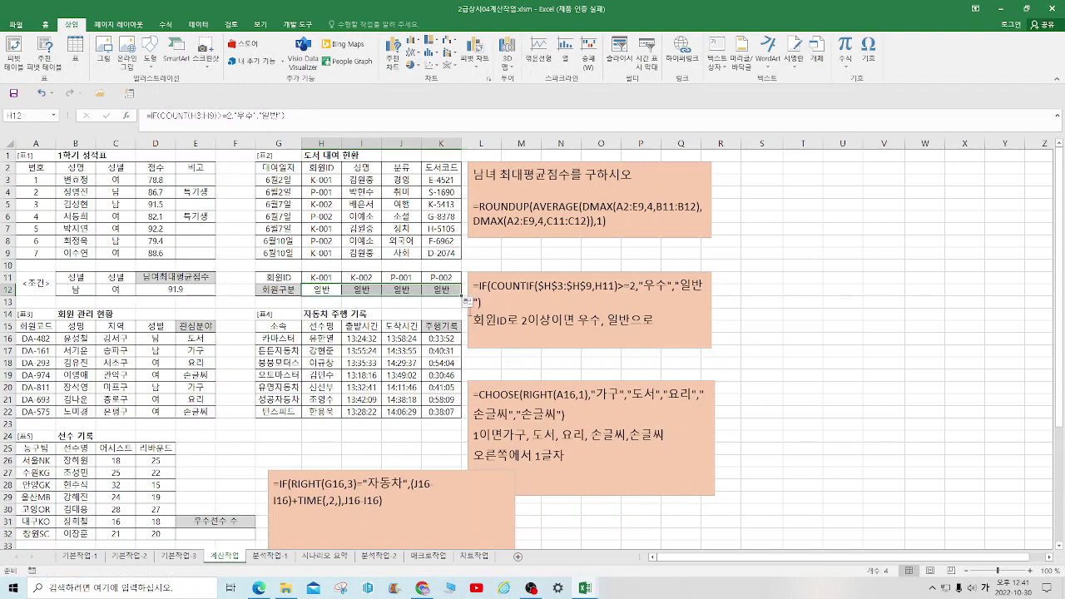
- Make the COUNT range in H12 absolute as $H$3:$H$9 and refill the formula across to K12
{"action": "left_click", "coordinate": [323, 293]}
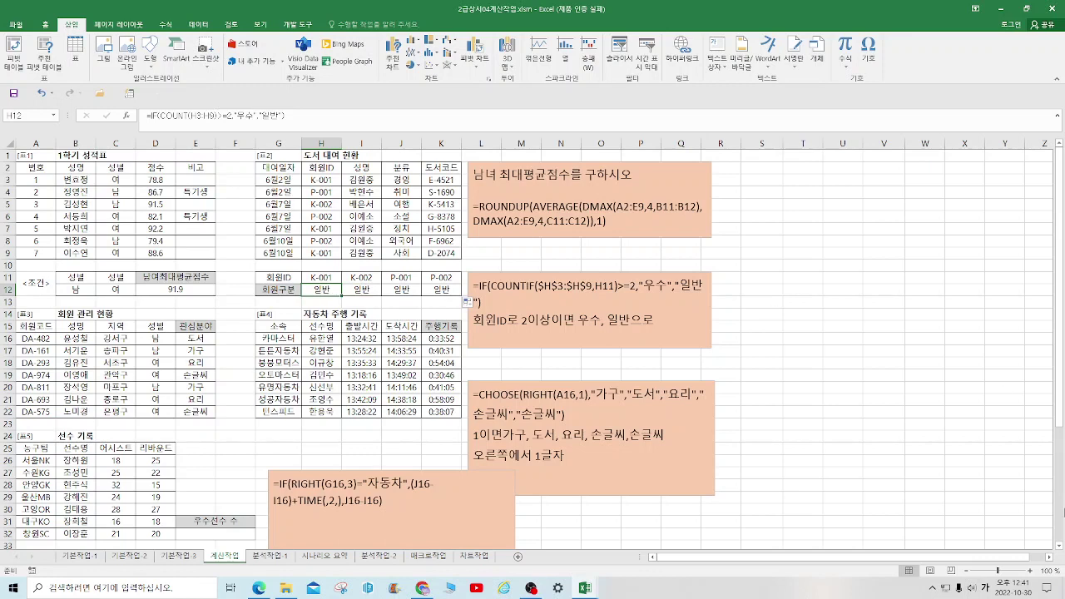
{"action": "left_click", "coordinate": [194, 118]}
{"action": "left_click_drag", "start_coordinate": [191, 118], "coordinate": [215, 117]}
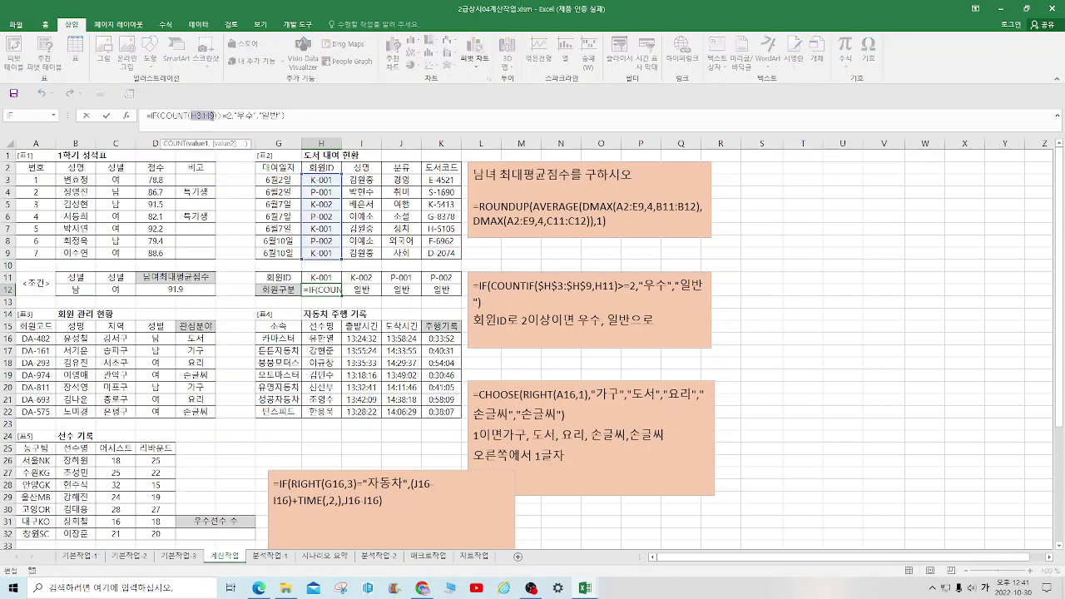
{"action": "key", "text": "F4"}
{"action": "left_click", "coordinate": [318, 117]}
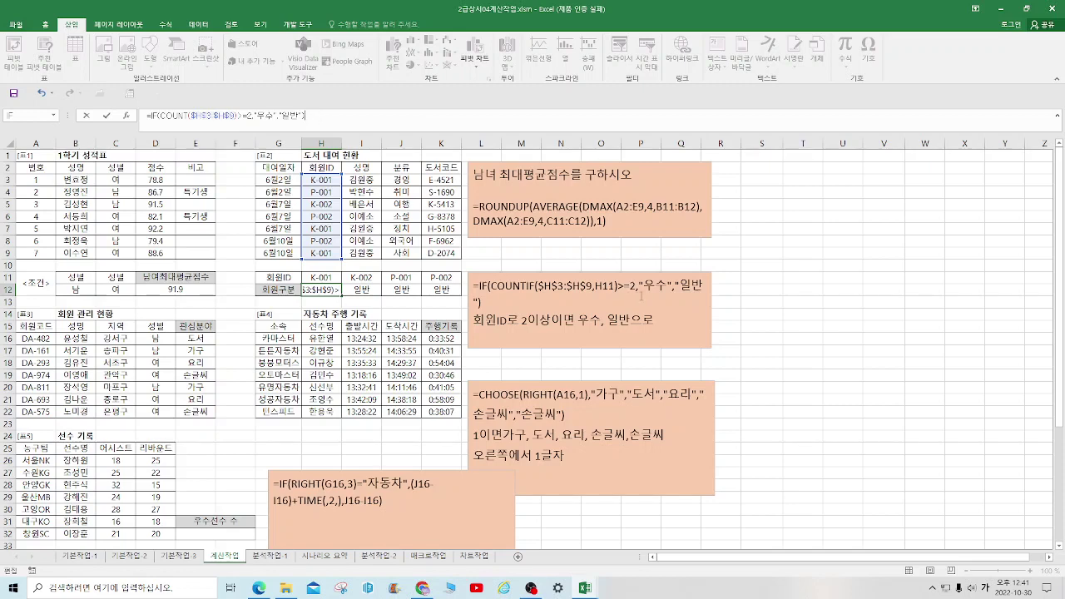
{"action": "key", "text": "Return"}
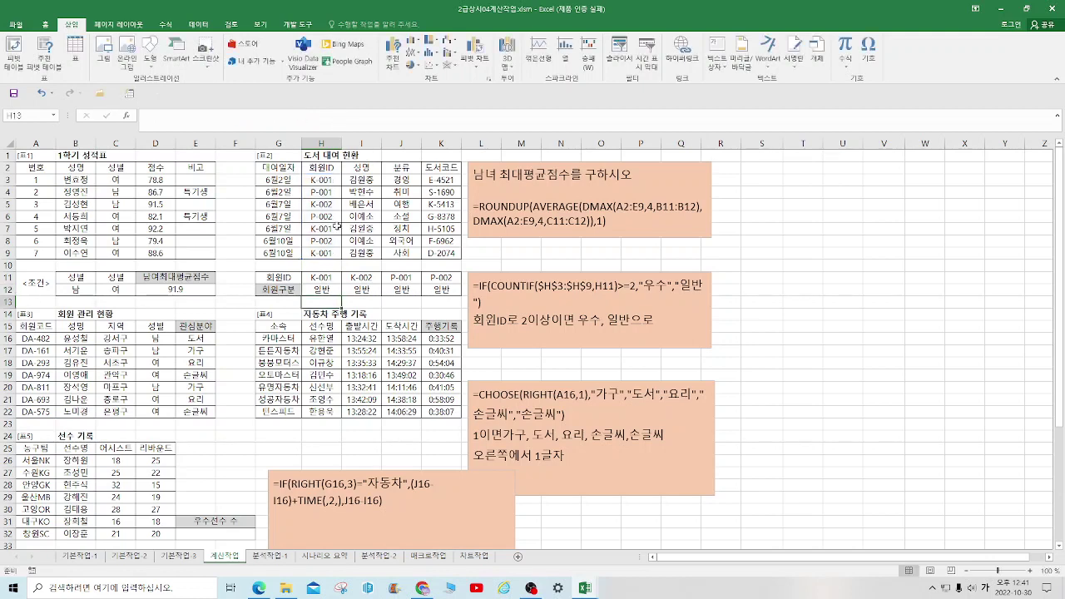
{"action": "left_click", "coordinate": [329, 291]}
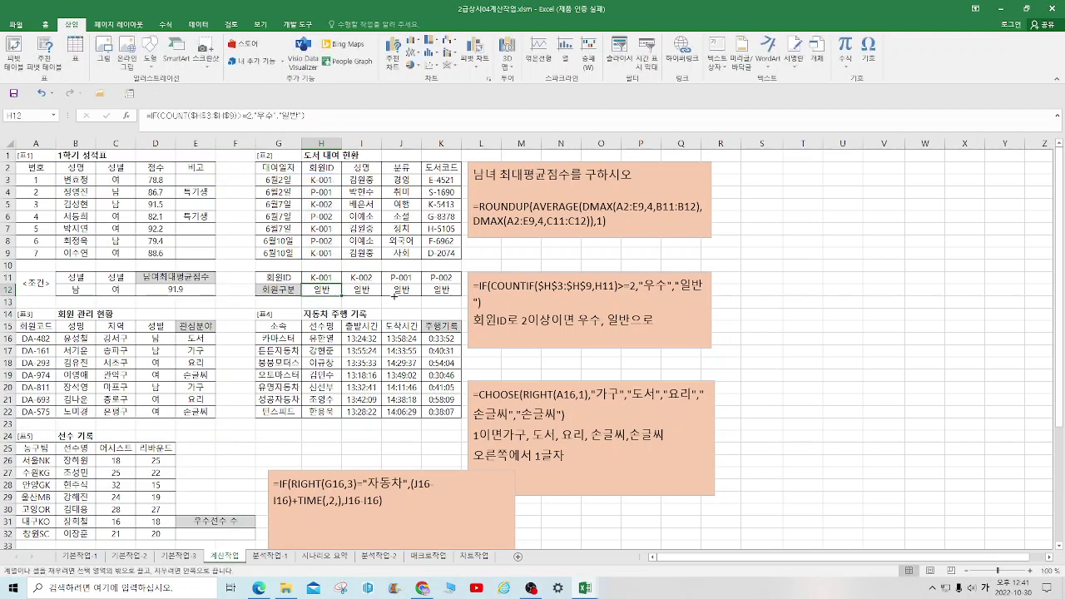
{"action": "left_click_drag", "start_coordinate": [341, 297], "coordinate": [457, 297]}
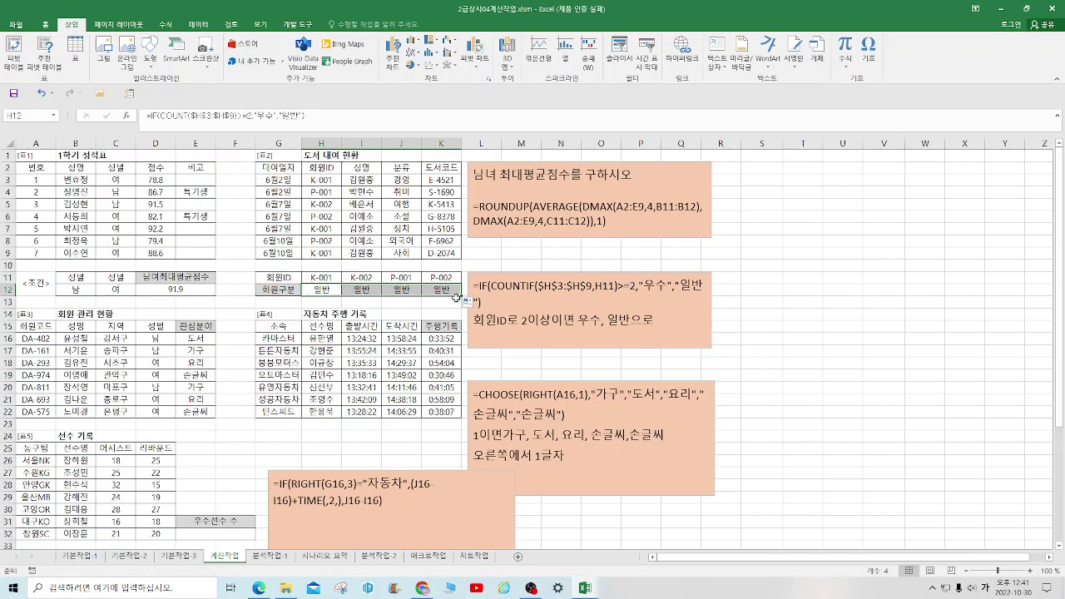
- Clear the COUNT-based member classification formulas from H12:K12
{"action": "left_click", "coordinate": [337, 290]}
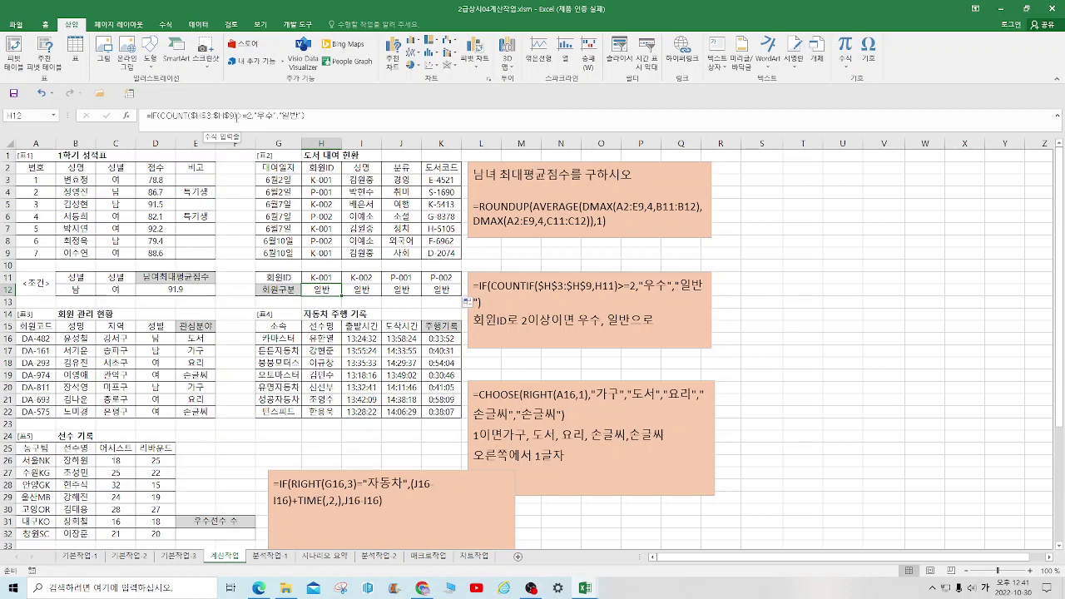
{"action": "triple_click", "coordinate": [238, 115]}
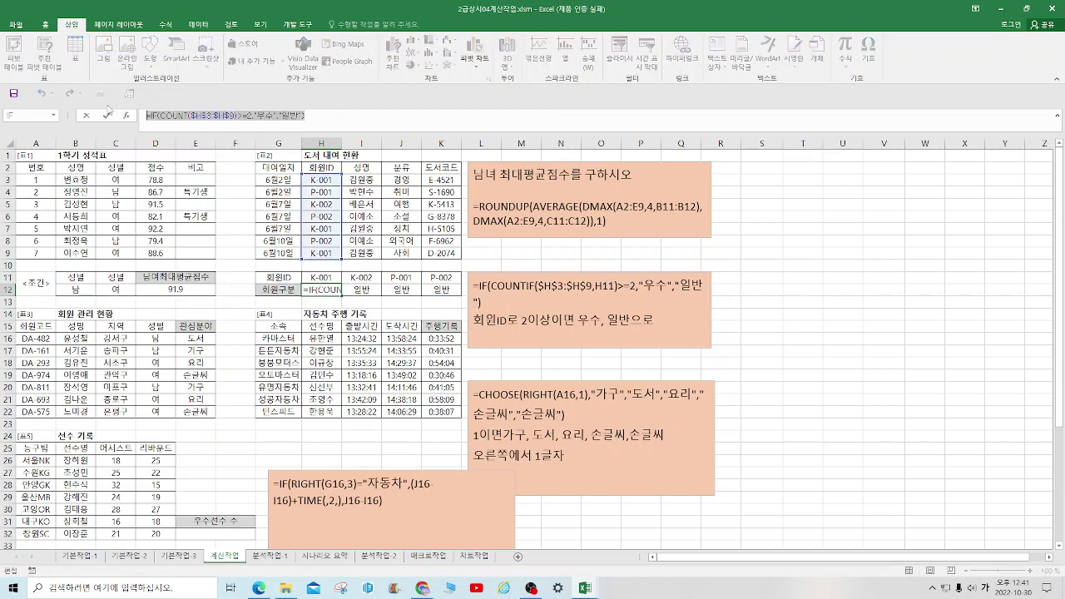
{"action": "key", "text": "BackSpace"}
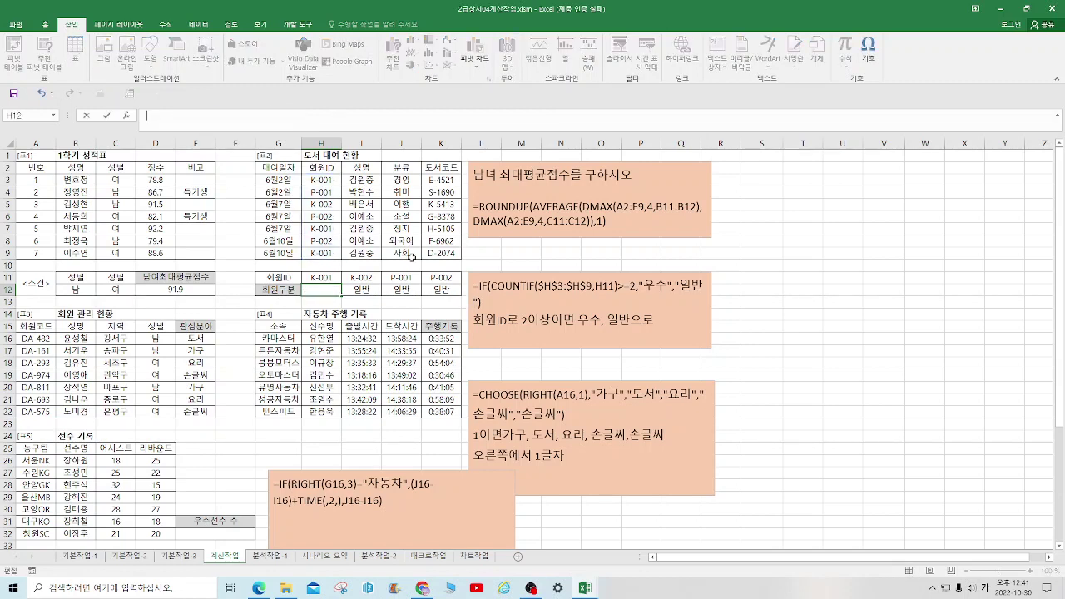
{"action": "left_click_drag", "start_coordinate": [353, 293], "coordinate": [402, 291]}
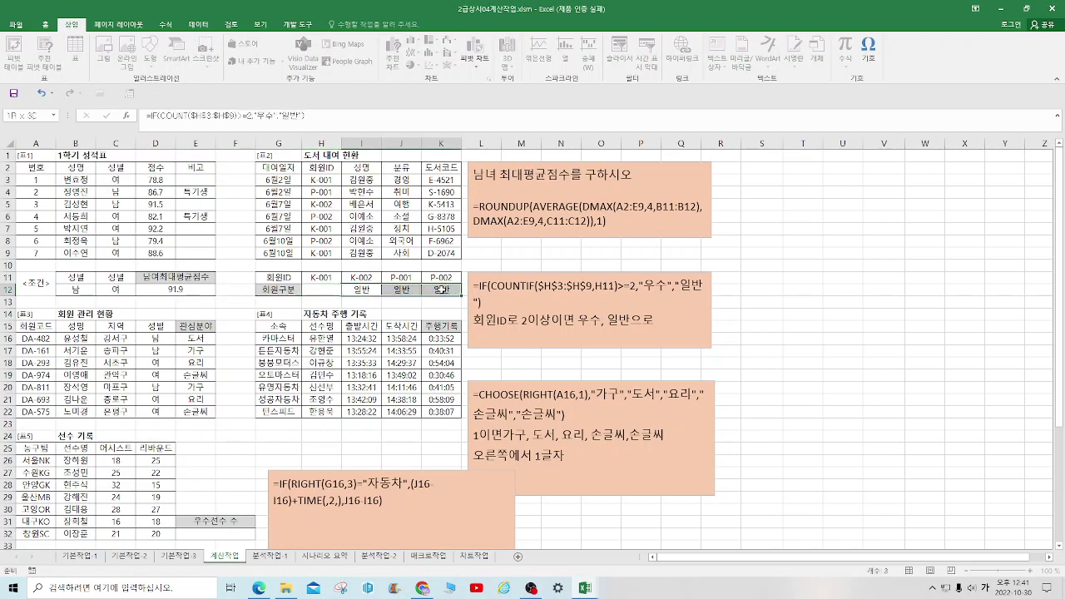
{"action": "key", "text": "Delete"}
- Start an IF formula in H12 whose logical test uses COUNTIF over the absolute range $H$3:$H$9
{"action": "left_click", "coordinate": [317, 291]}
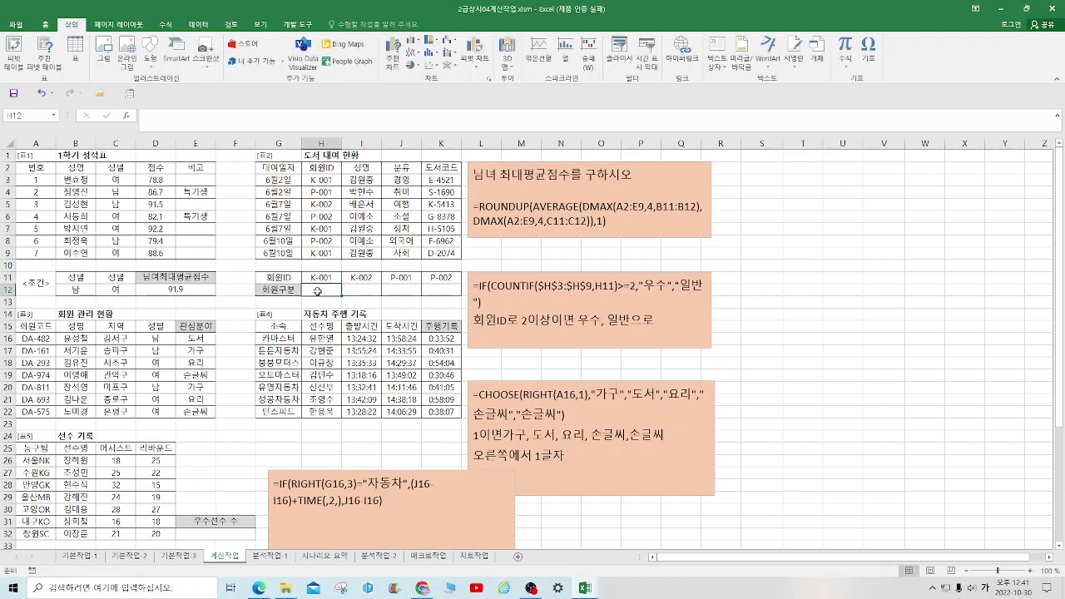
{"action": "type", "text": "=ㅑ"}
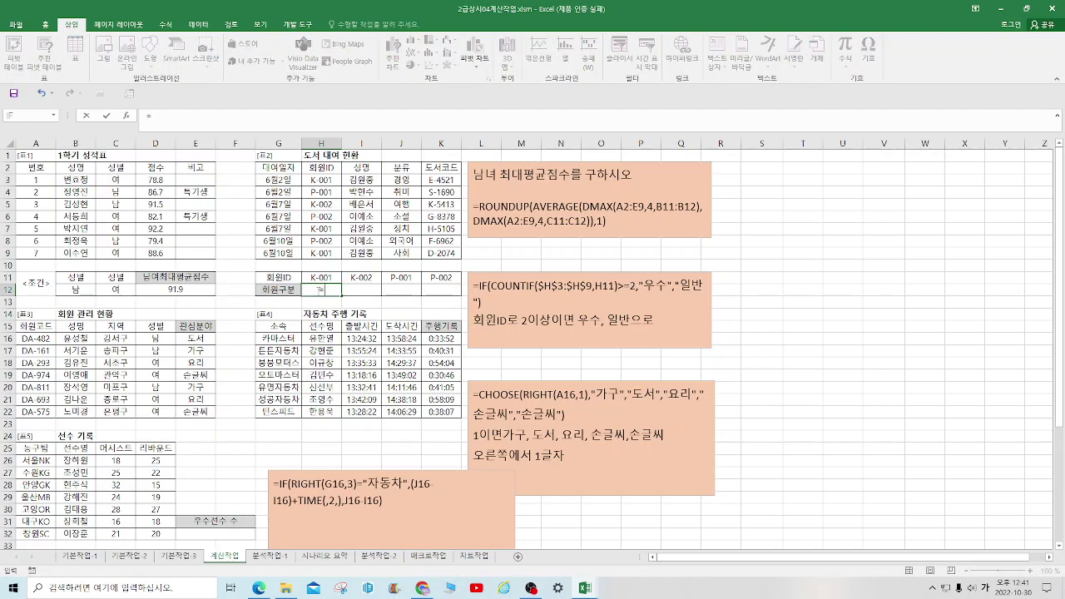
{"action": "key", "text": "BackSpace"}
{"action": "type", "text": "if"}
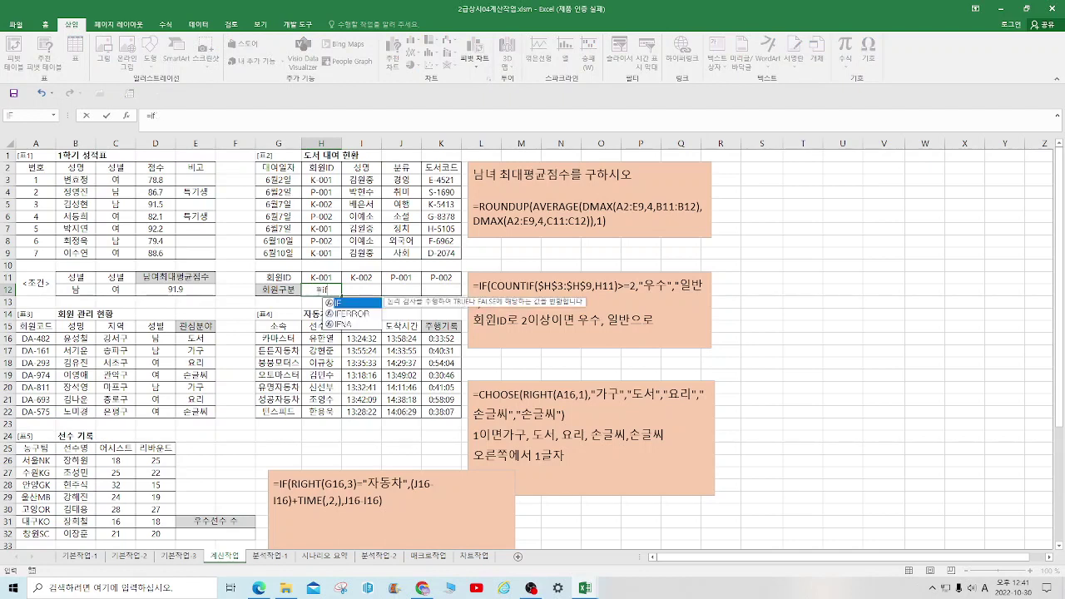
{"action": "type", "text": "("}
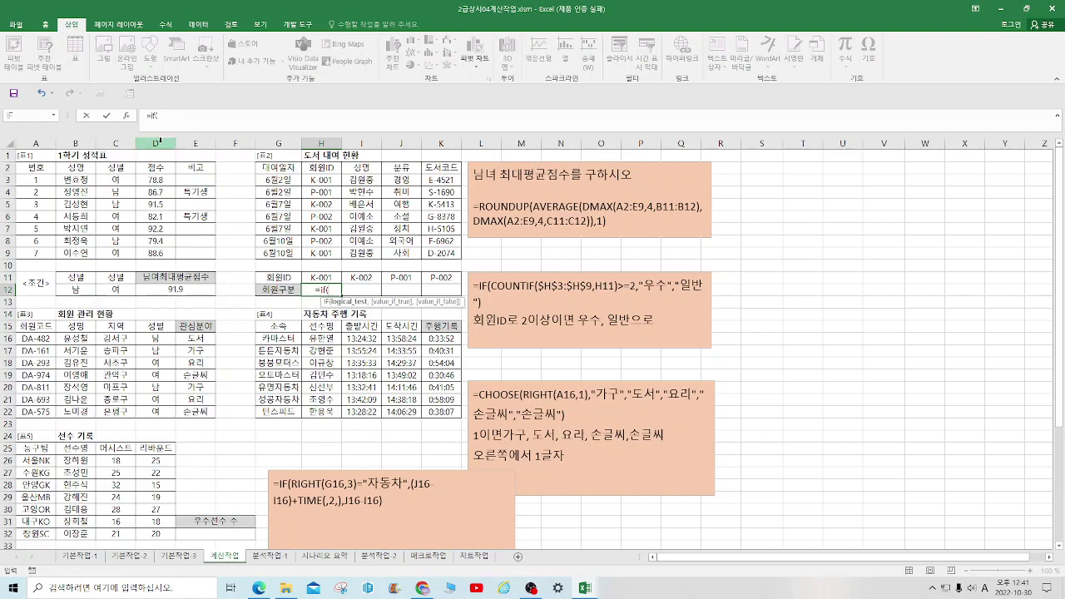
{"action": "type", "text": "C"}
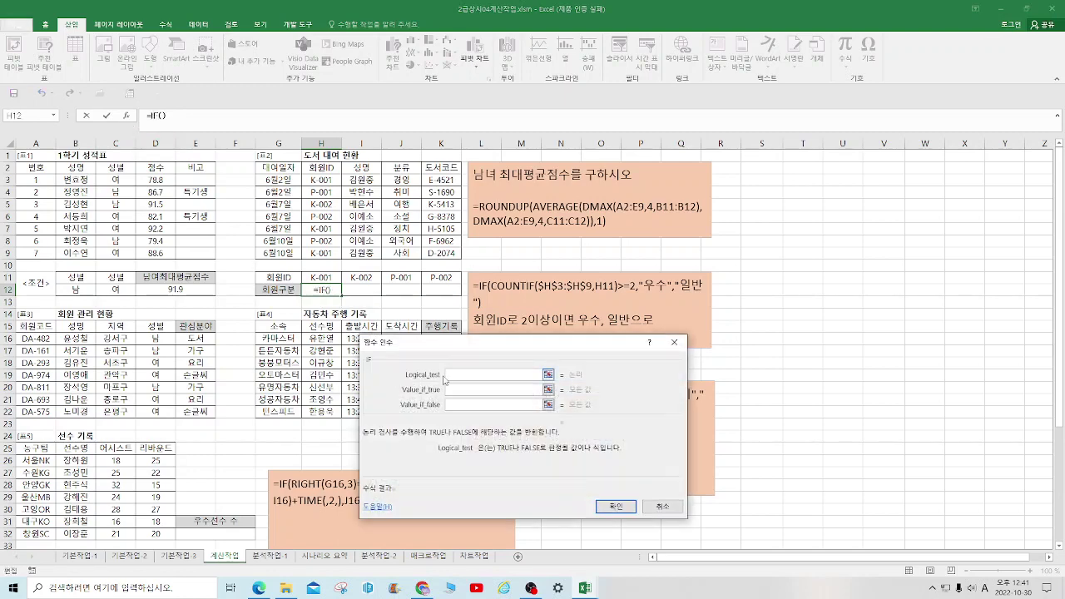
{"action": "type", "text": "OUN"}
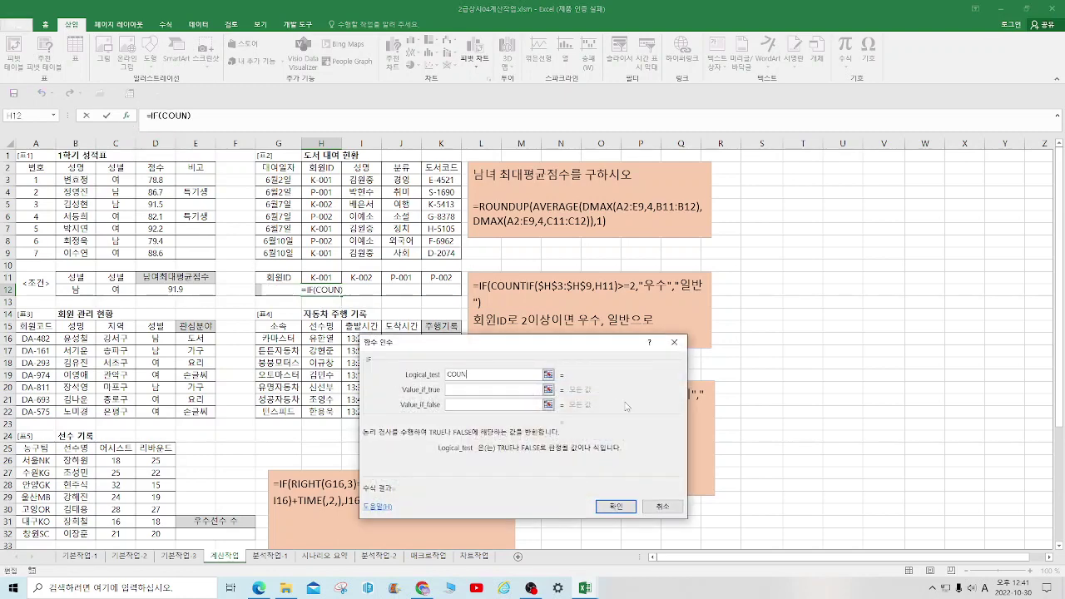
{"action": "type", "text": "TIF(H3"}
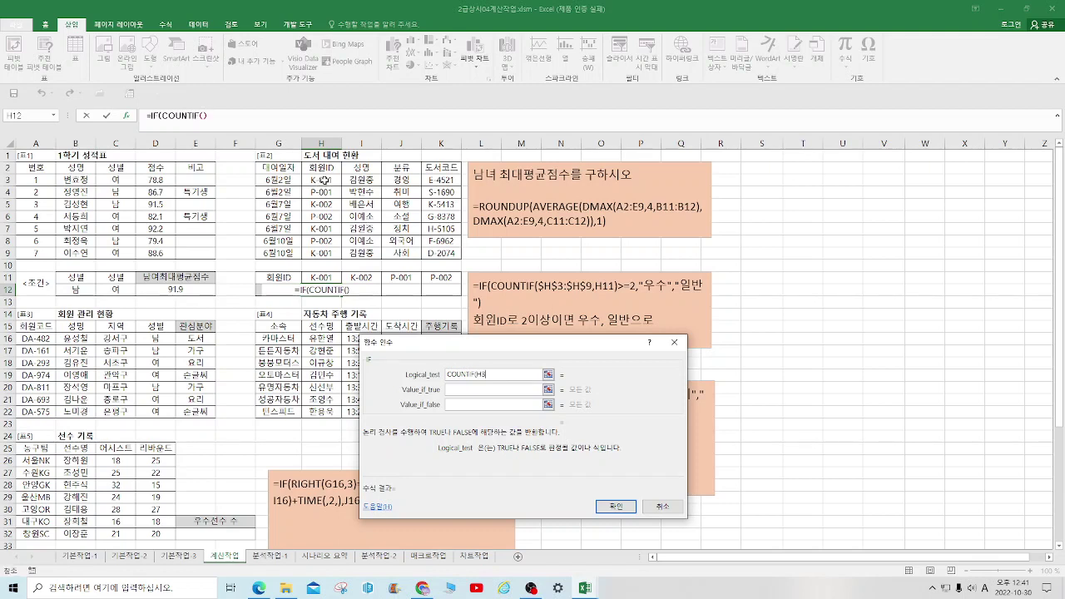
{"action": "left_click_drag", "start_coordinate": [321, 180], "coordinate": [325, 252]}
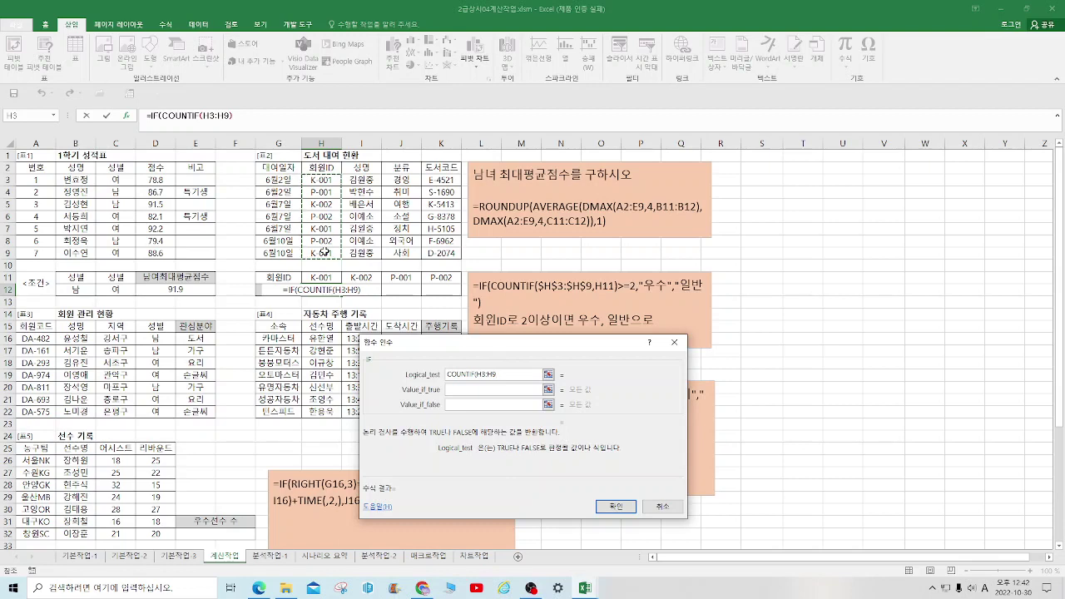
{"action": "key", "text": "F4"}
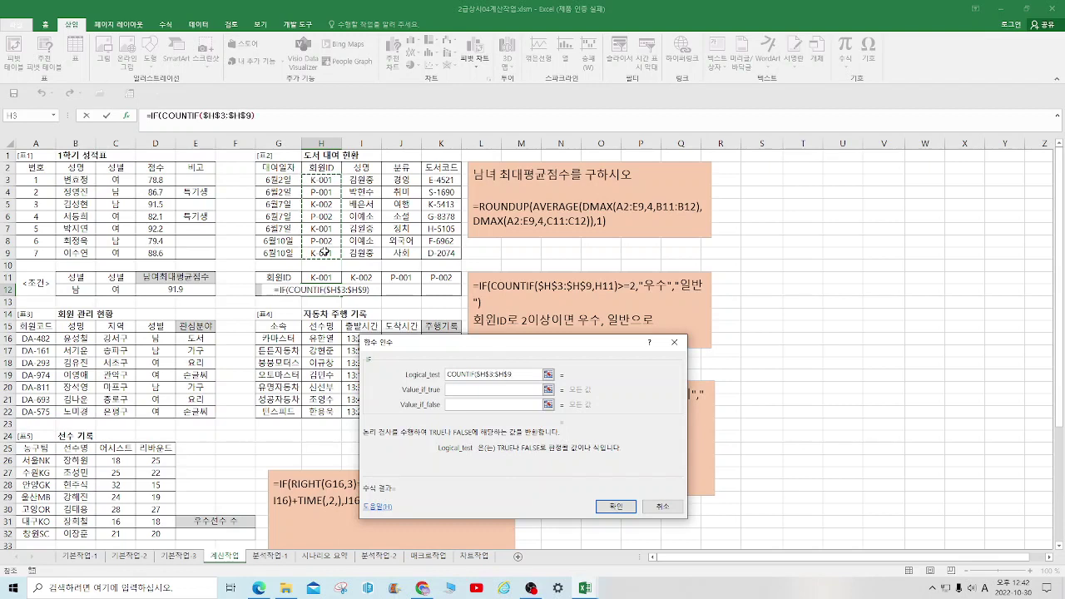
- Complete H12's logical test with H11 as the COUNTIF criterion and the comparison >=2
{"action": "type", "text": ")>"}
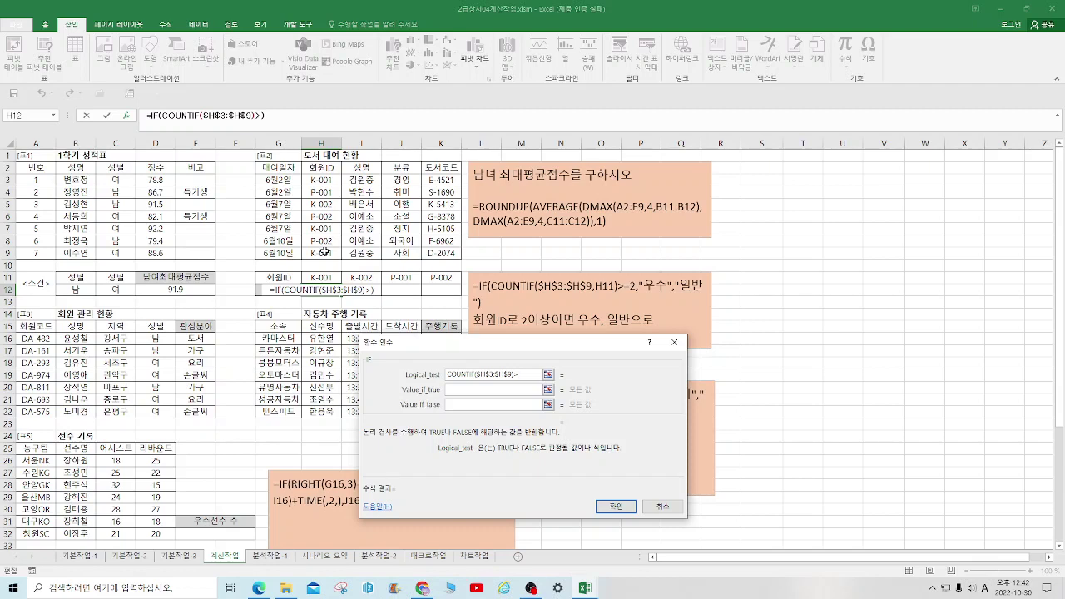
{"action": "key", "text": "BackSpace"}
{"action": "key", "text": "BackSpace"}
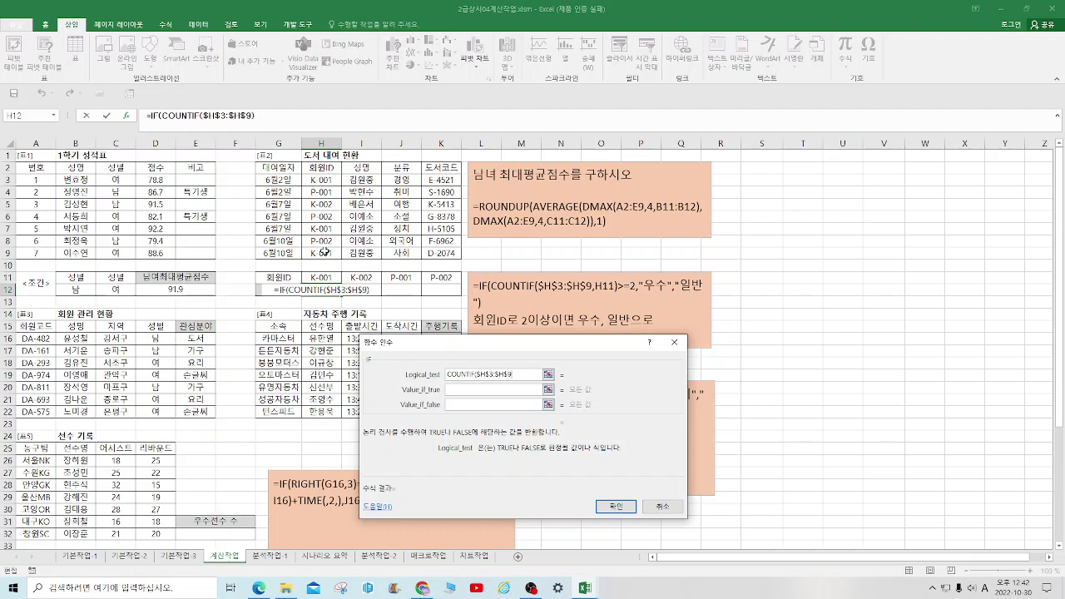
{"action": "type", "text": ","}
{"action": "left_click", "coordinate": [323, 278]}
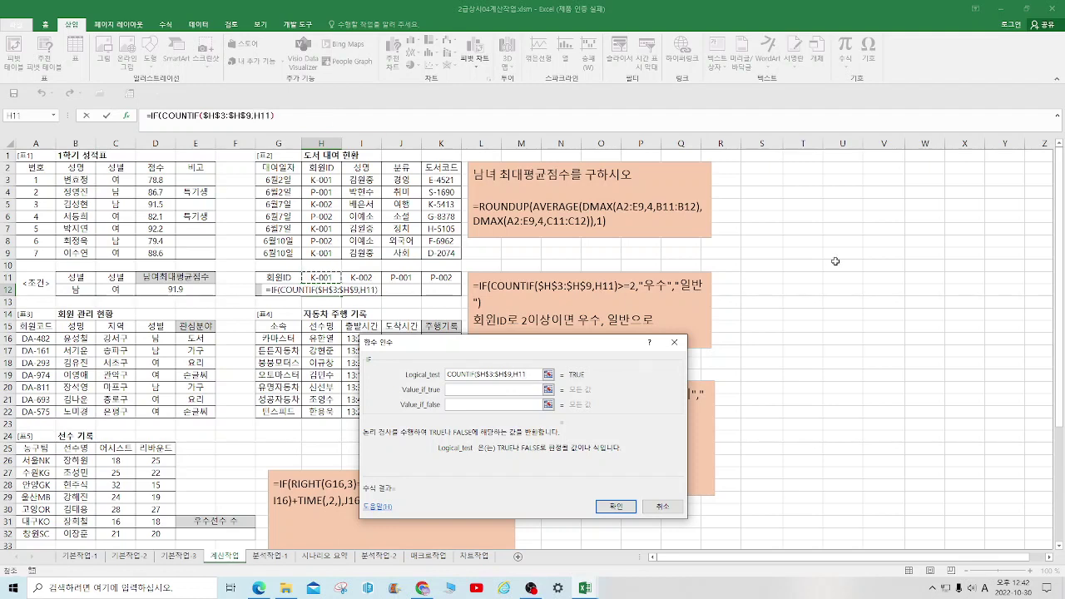
{"action": "type", "text": ")>="}
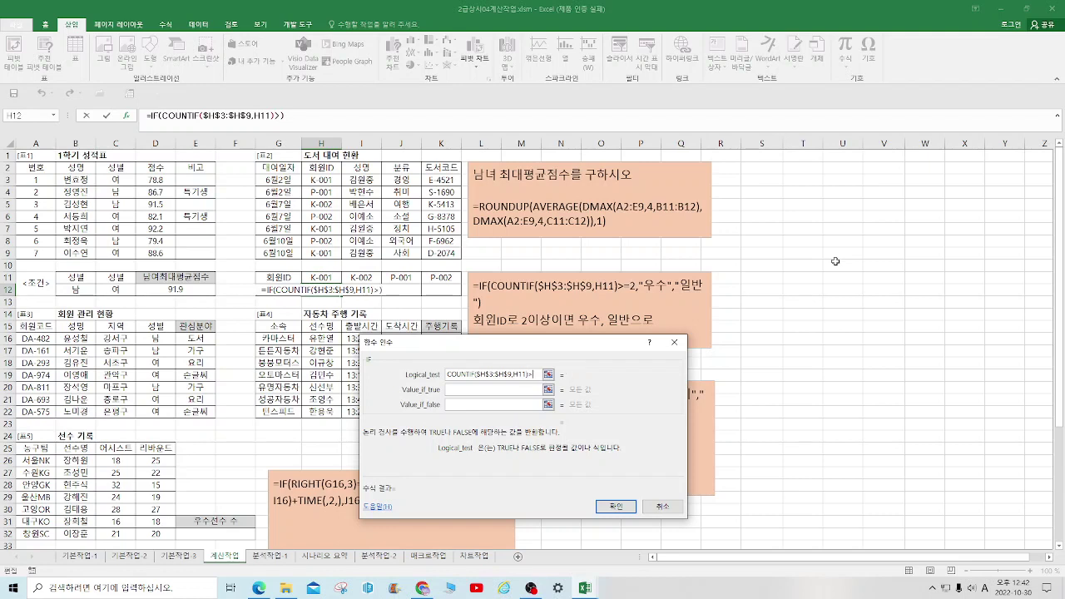
{"action": "type", "text": "2"}
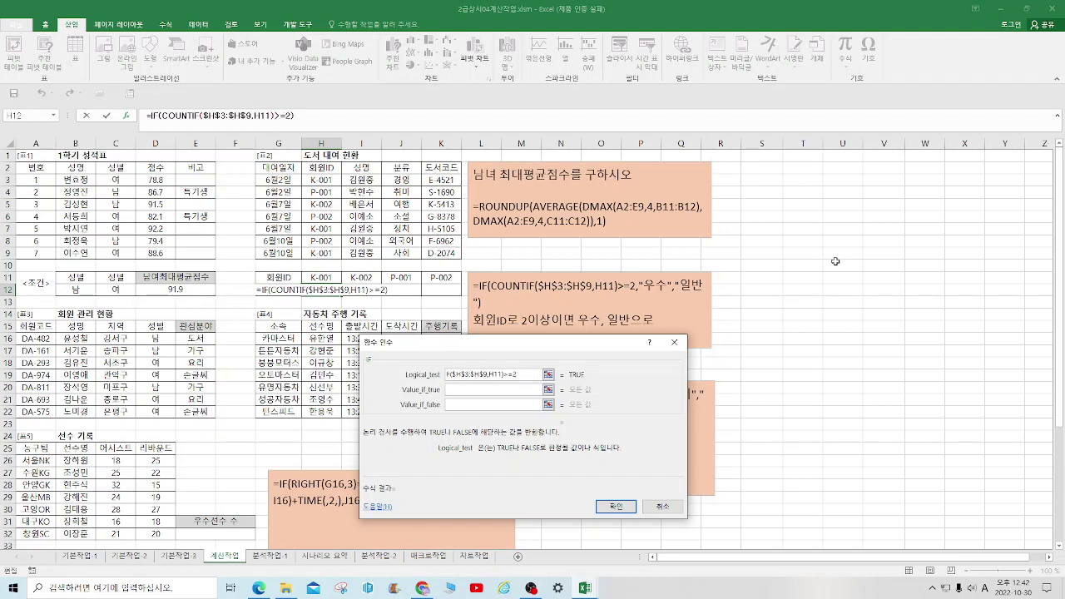
- Set H12's IF to return "우수" when true and "일반" when false, and fill the COUNTIF formula across to K12
{"action": "left_click", "coordinate": [508, 393]}
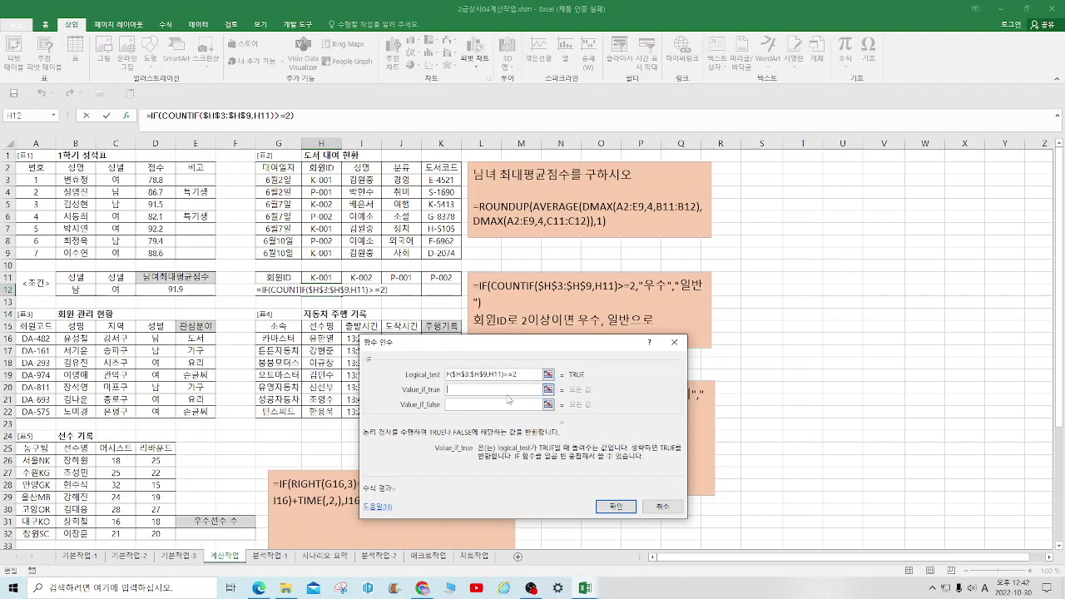
{"action": "type", "text": "우수"}
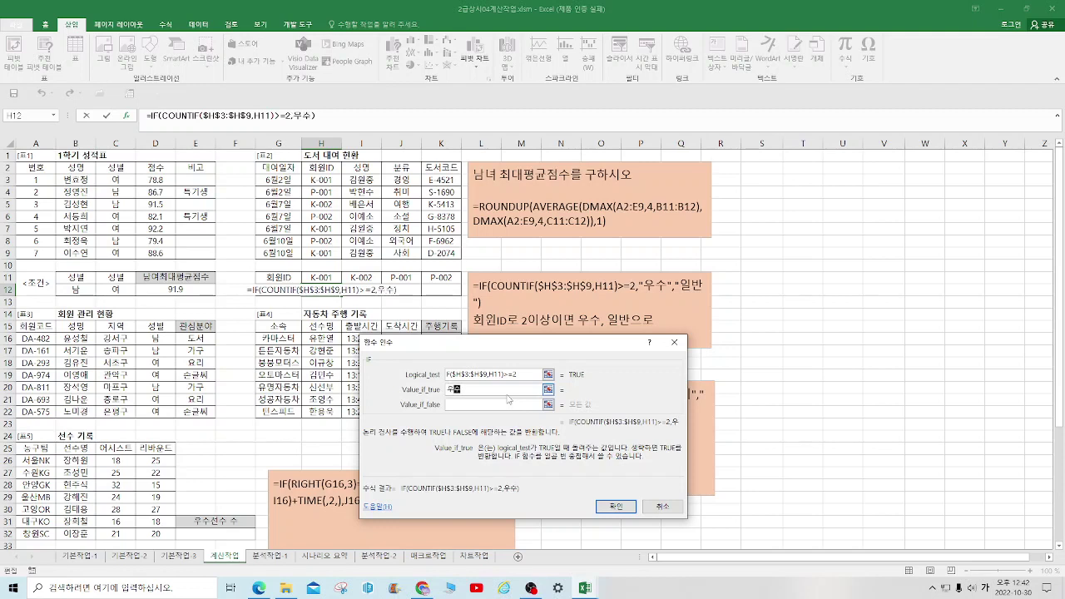
{"action": "left_click", "coordinate": [492, 405]}
{"action": "type", "text": "이"}
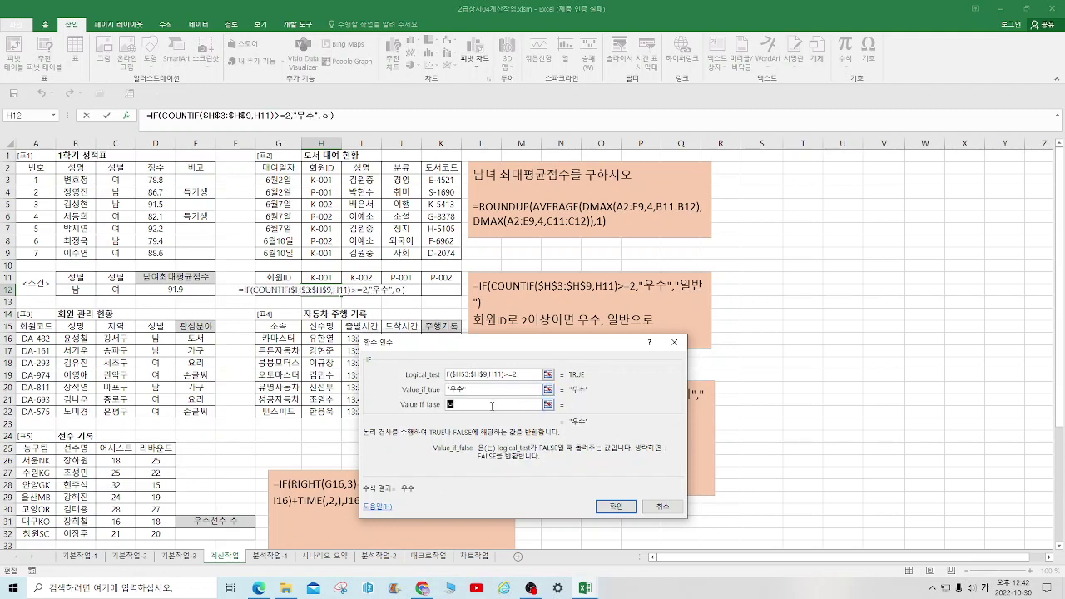
{"action": "type", "text": "ㄹ반"}
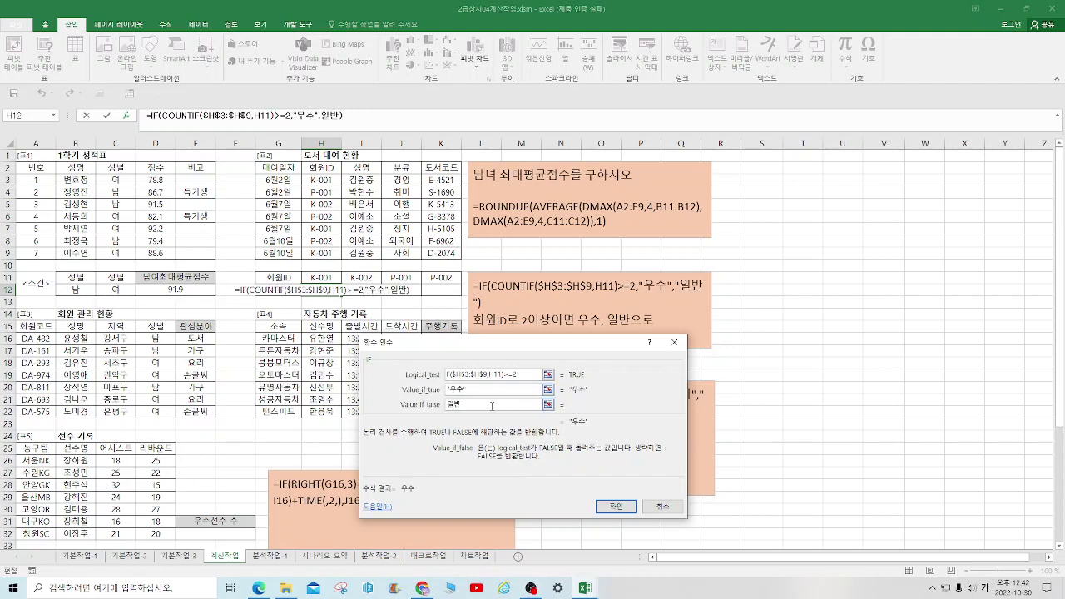
{"action": "left_click", "coordinate": [630, 502]}
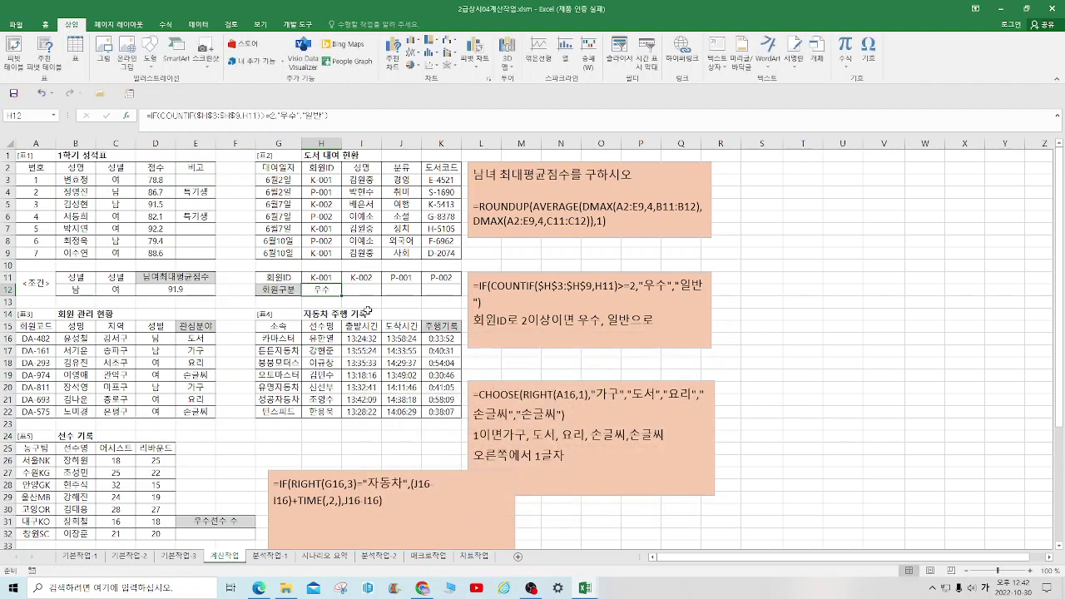
{"action": "left_click_drag", "start_coordinate": [341, 297], "coordinate": [443, 294]}
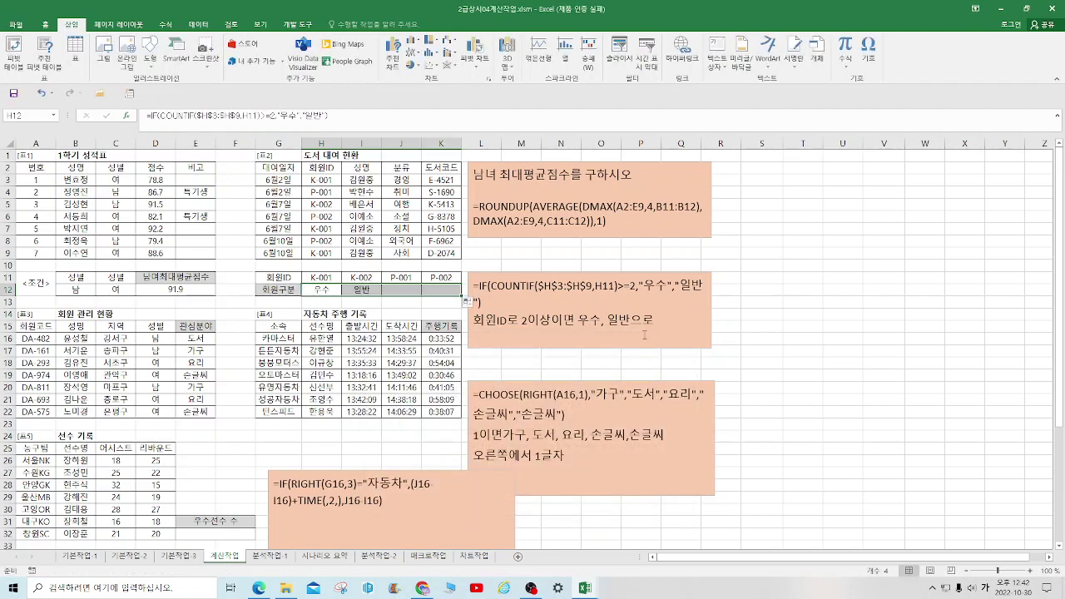
- Clear the 관심분야 results in E16:E22 of the member management table
{"action": "left_click", "coordinate": [858, 375]}
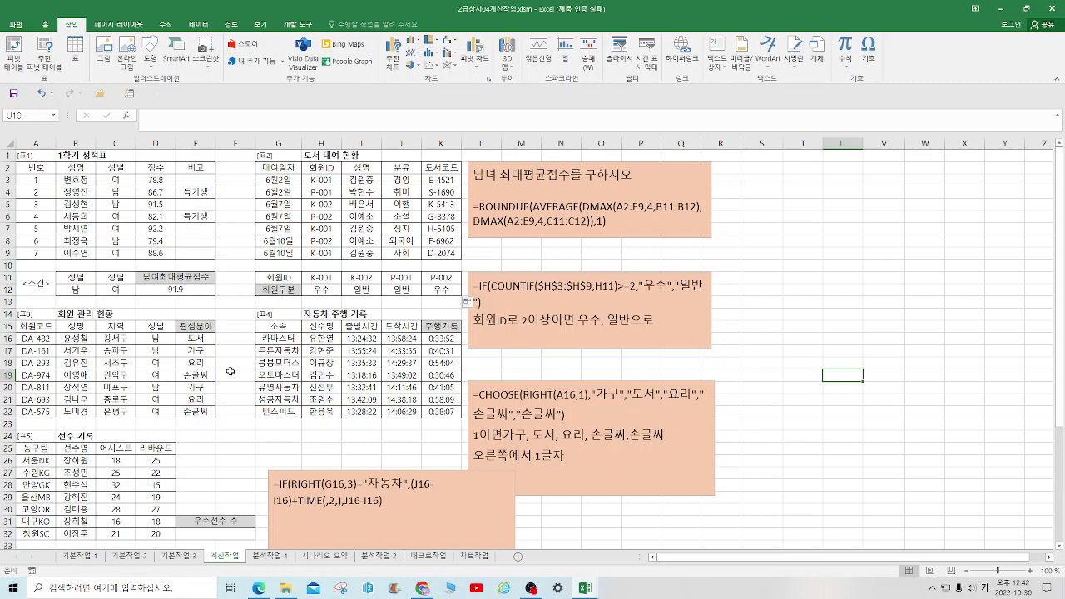
{"action": "left_click_drag", "start_coordinate": [200, 340], "coordinate": [201, 408]}
{"action": "key", "text": "Delete"}
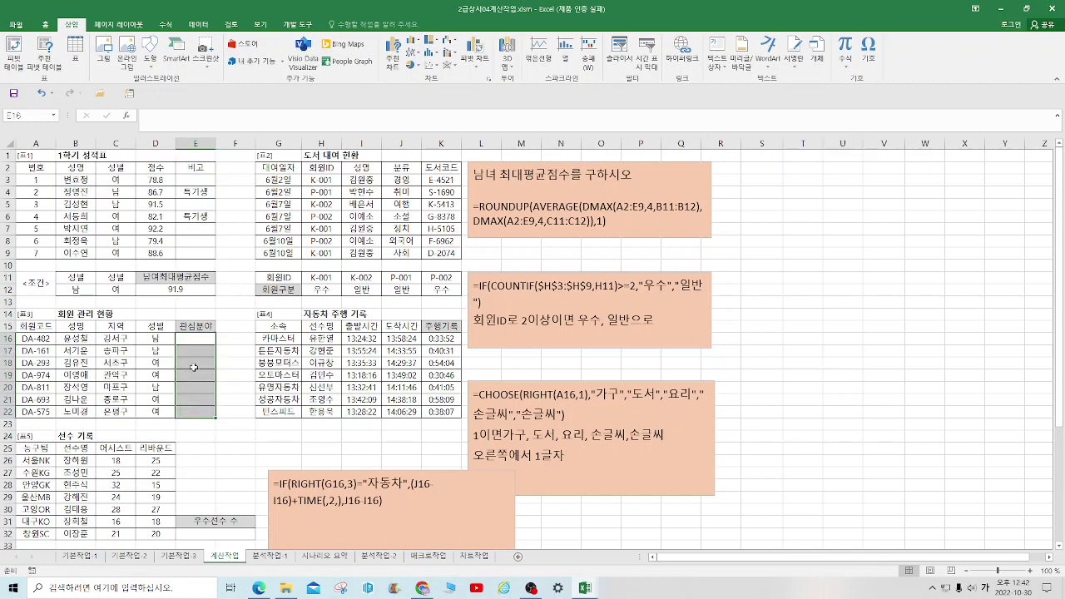
- Start a CHOOSE formula in E16 with RIGHT(A16,1) as the index number
{"action": "left_click", "coordinate": [182, 340]}
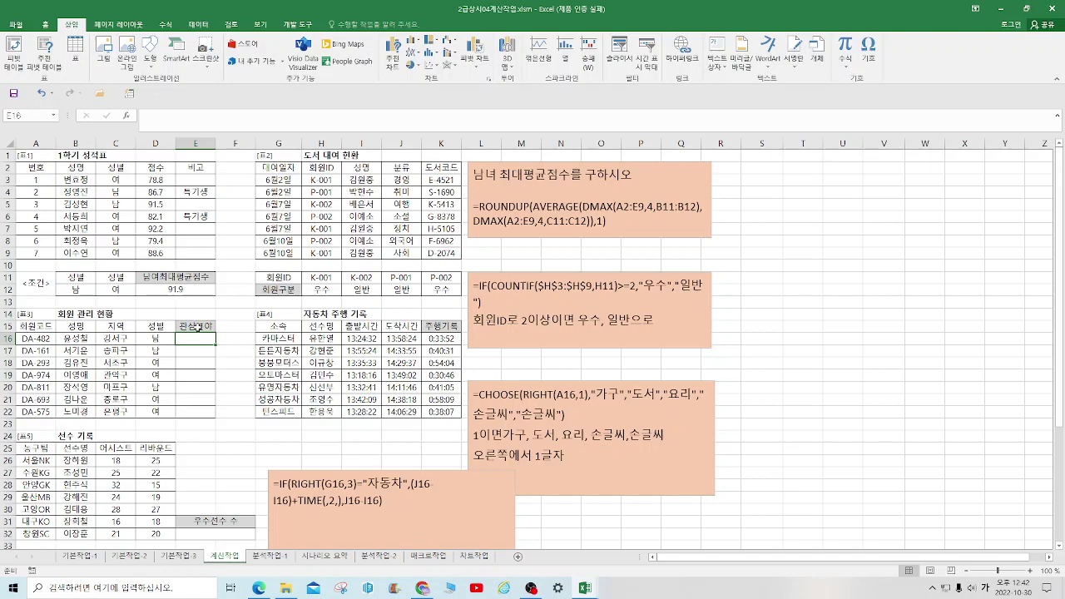
{"action": "type", "text": "="}
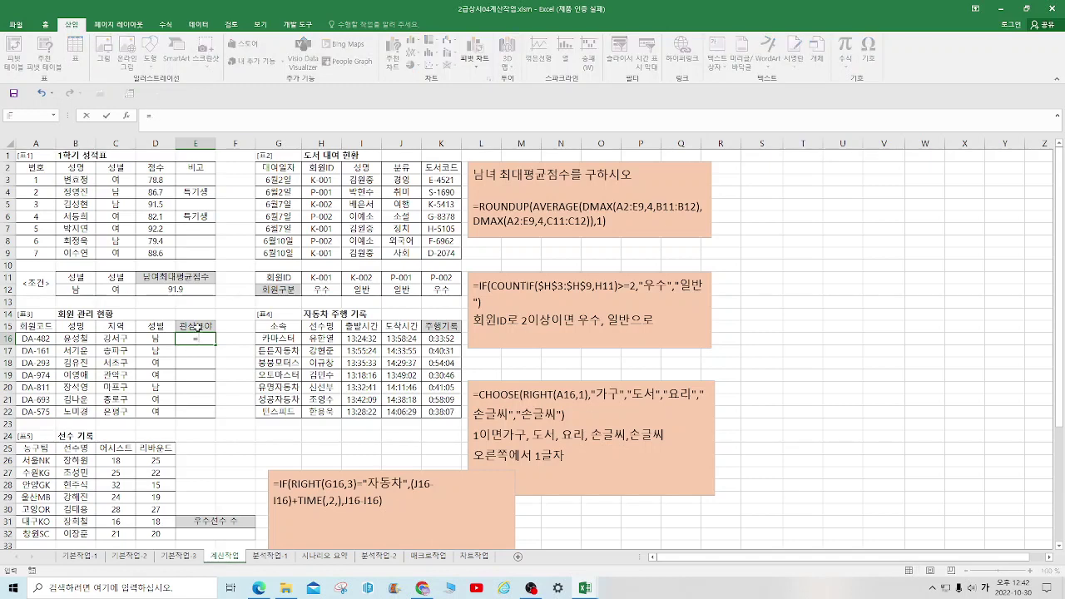
{"action": "key", "text": "Hangul"}
{"action": "type", "text": "CHOOSE("}
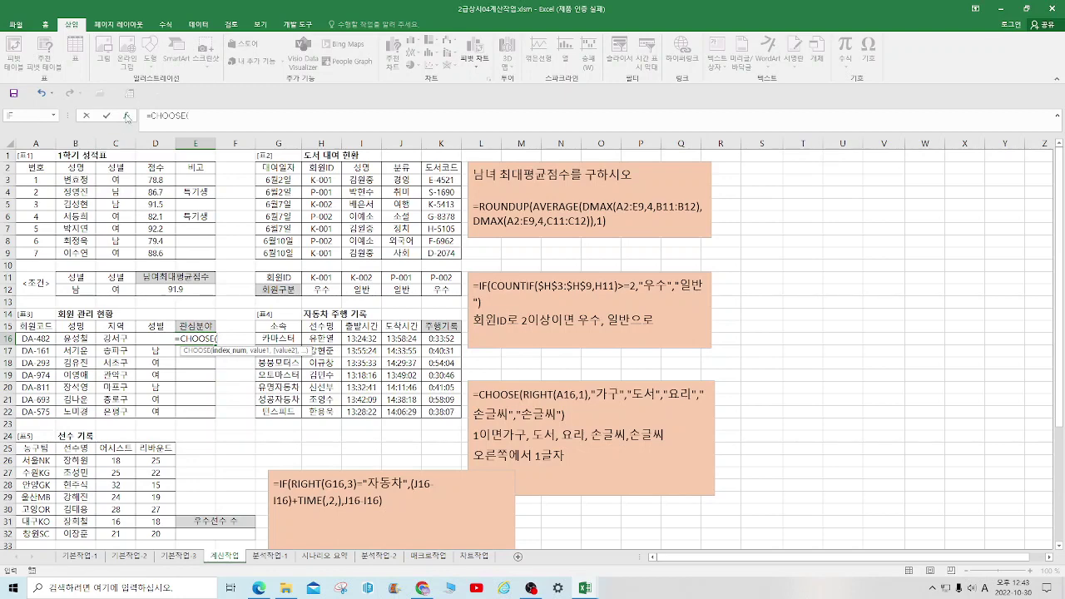
{"action": "left_click", "coordinate": [126, 116]}
{"action": "left_click_drag", "start_coordinate": [499, 327], "coordinate": [366, 274]}
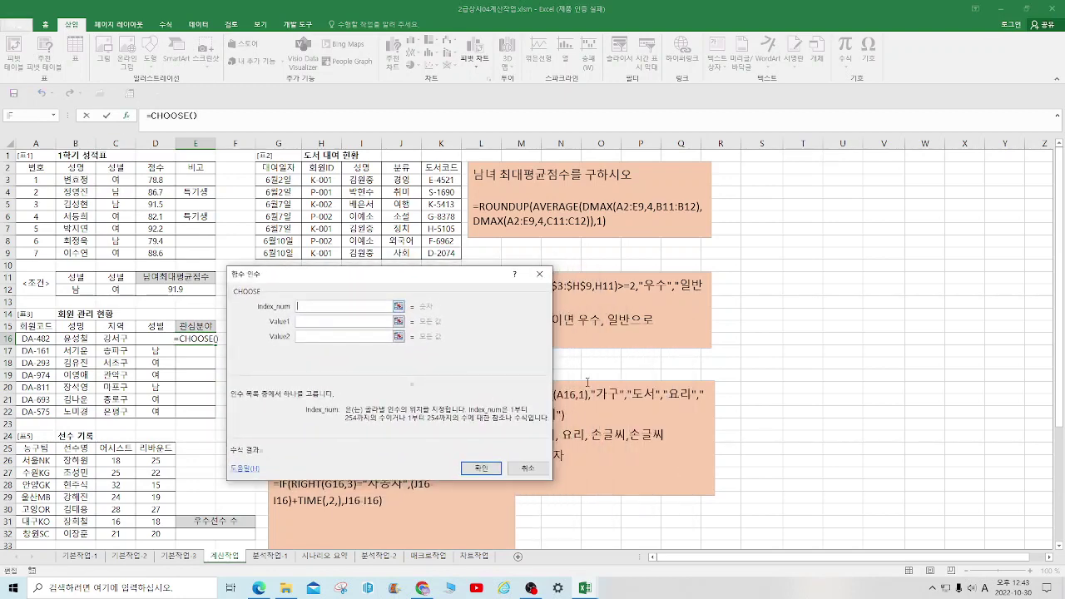
{"action": "type", "text": "RIGHT("}
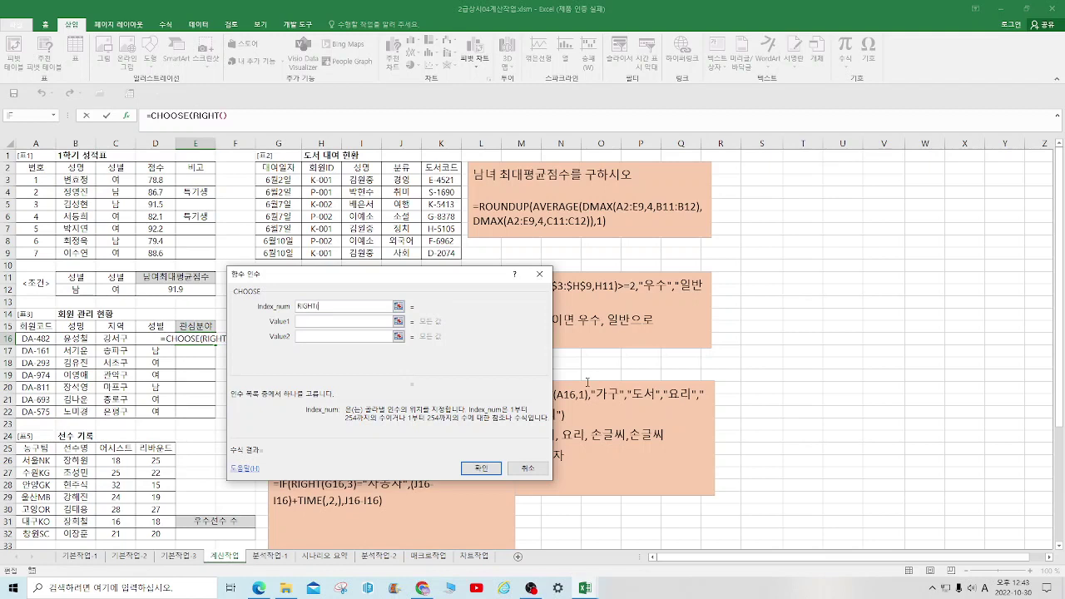
{"action": "left_click", "coordinate": [33, 340]}
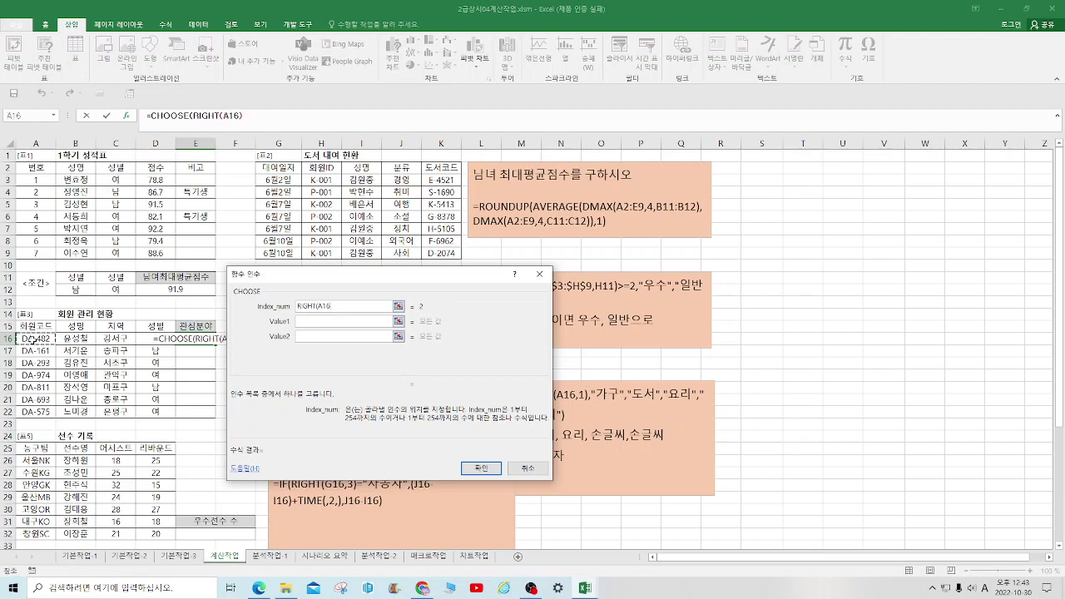
{"action": "type", "text": ",1)"}
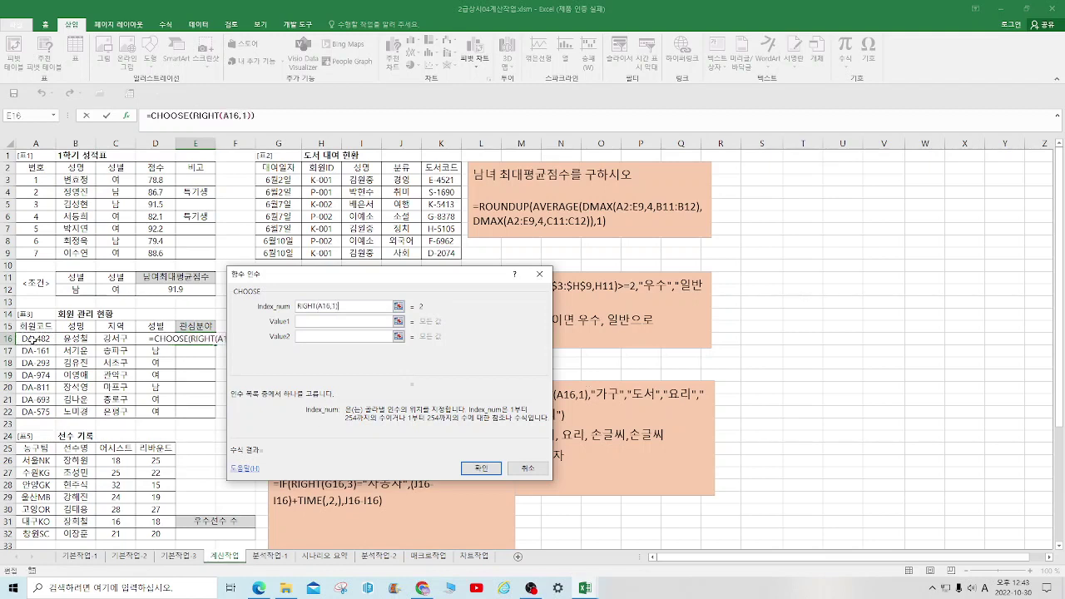
- Enter 가구, 도서 and 요리 as the first three values of E16's CHOOSE formula
{"action": "left_click", "coordinate": [307, 321]}
{"action": "left_click_drag", "start_coordinate": [394, 275], "coordinate": [299, 207]}
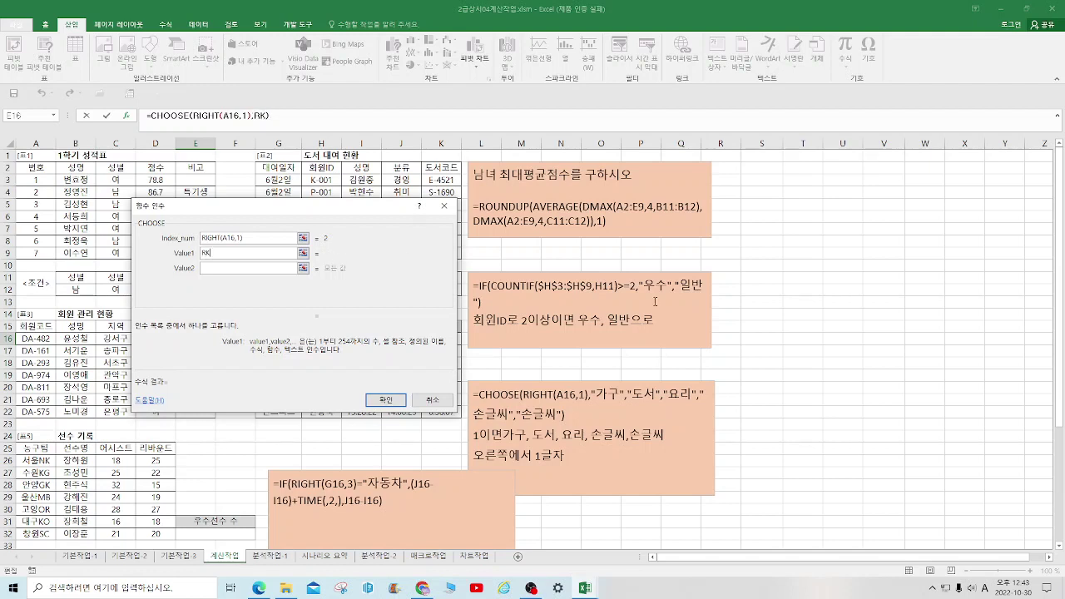
{"action": "type", "text": "ㄱ가구"}
{"action": "key", "text": "Tab"}
{"action": "type", "text": "도서"}
{"action": "key", "text": "Tab"}
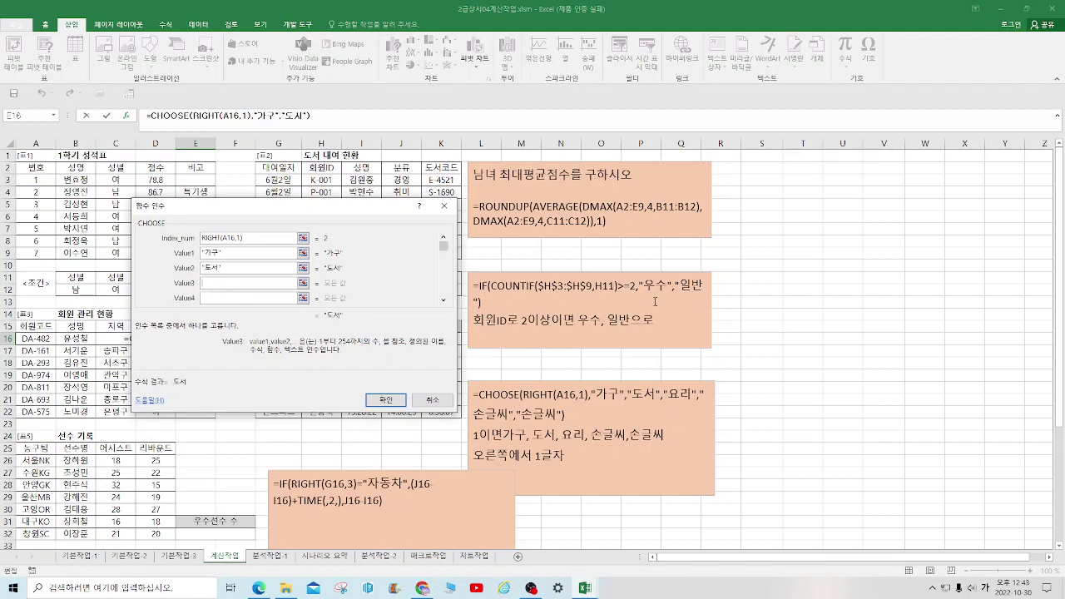
{"action": "type", "text": "요리"}
{"action": "key", "text": "Tab"}
- Set the fourth and fifth CHOOSE values to 손글씨 and fill the formula from E16 down to E22
{"action": "type", "text": "손글씨"}
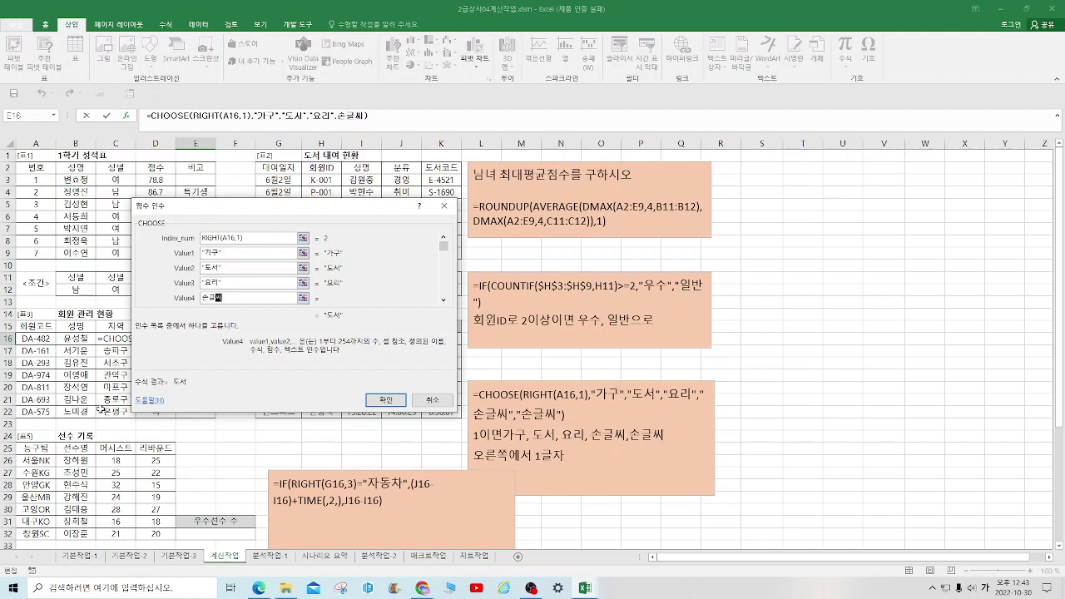
{"action": "key", "text": "Tab"}
{"action": "type", "text": "ㅅ"}
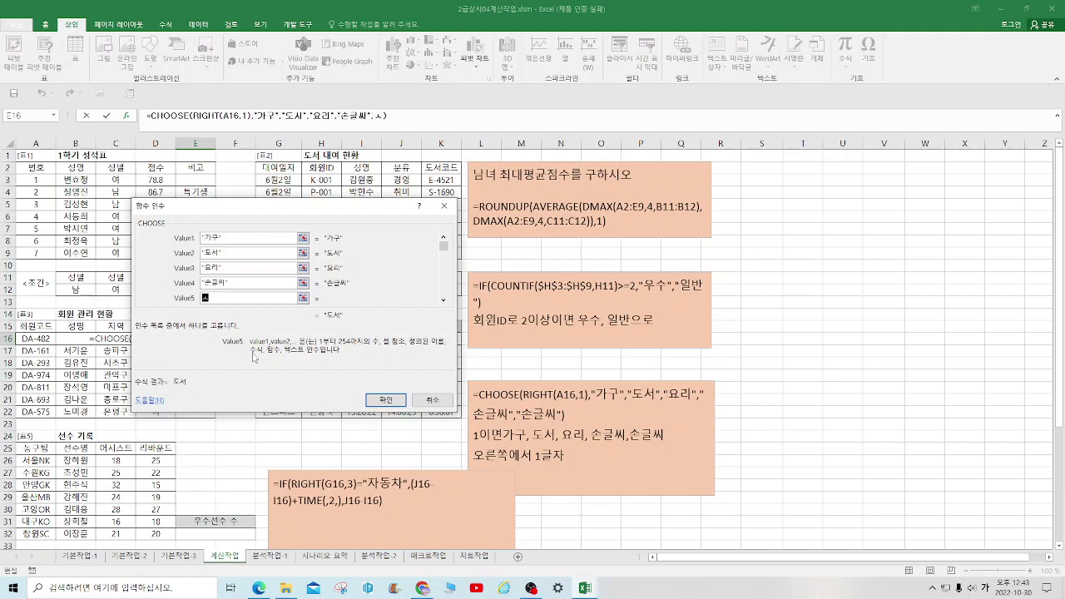
{"action": "type", "text": "ㅗㄴ글씨"}
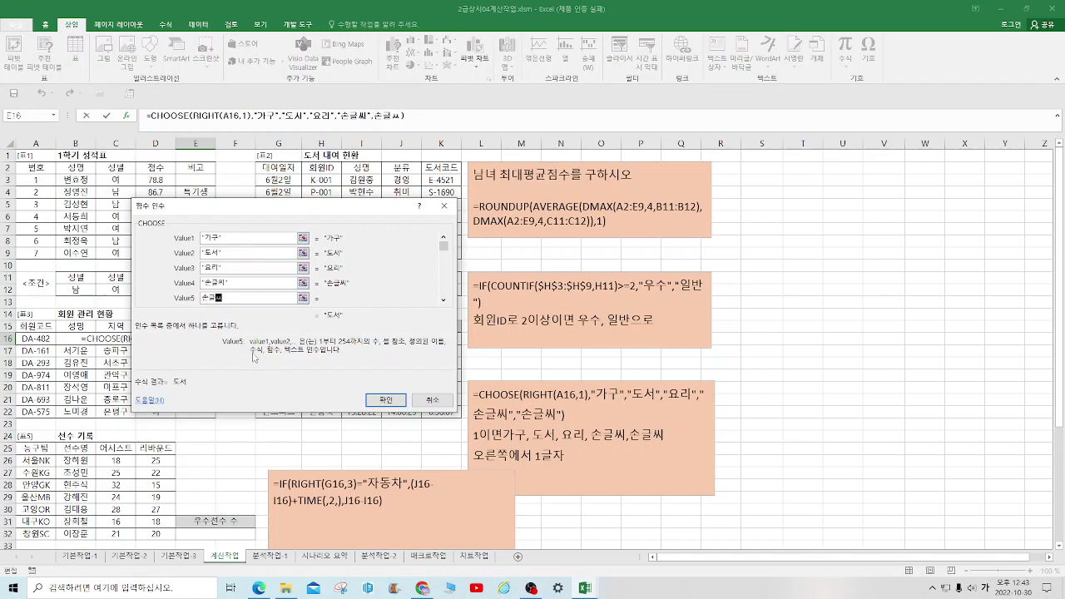
{"action": "left_click", "coordinate": [398, 407]}
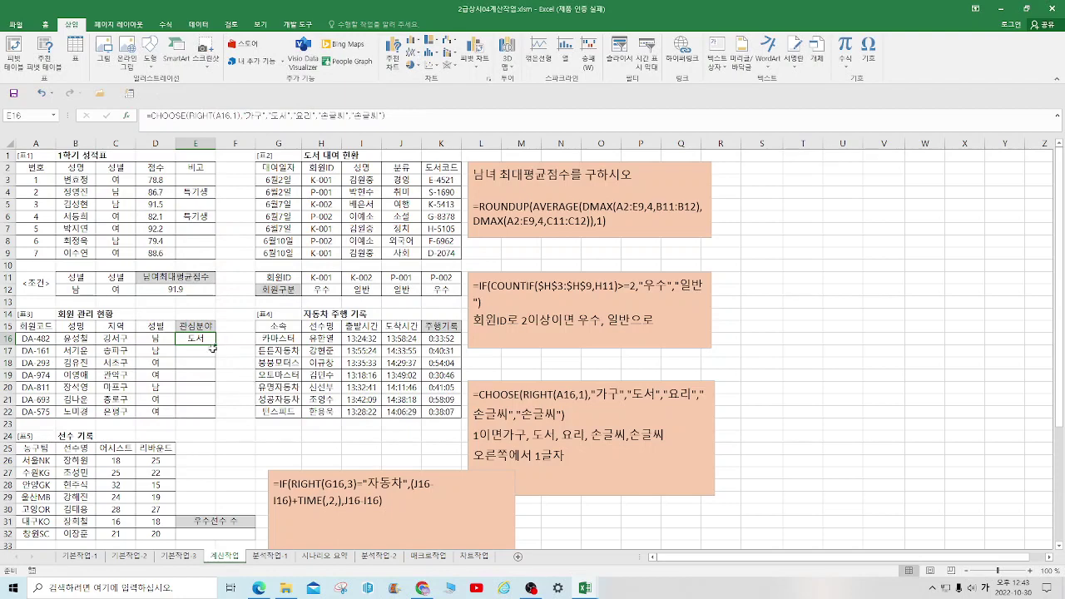
{"action": "left_click_drag", "start_coordinate": [215, 344], "coordinate": [216, 416]}
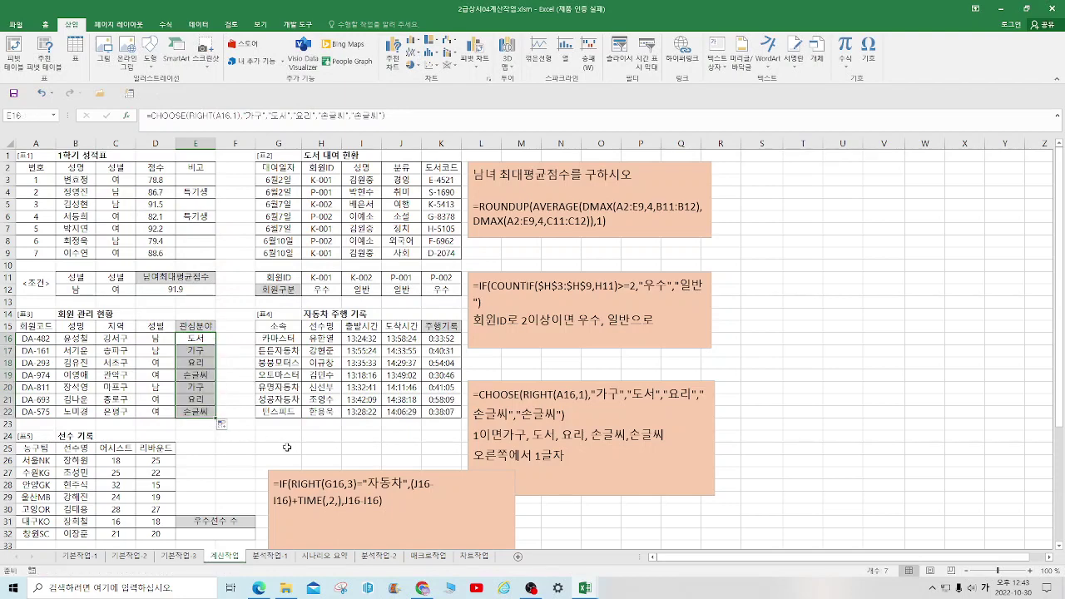
- Shrink the text box holding the IF(RIGHT(G16,3)="자동차") note and move it directly beneath the 자동차 주행 기록 table
{"action": "scroll", "coordinate": [289, 448], "scroll_direction": "down", "scroll_amount": 1}
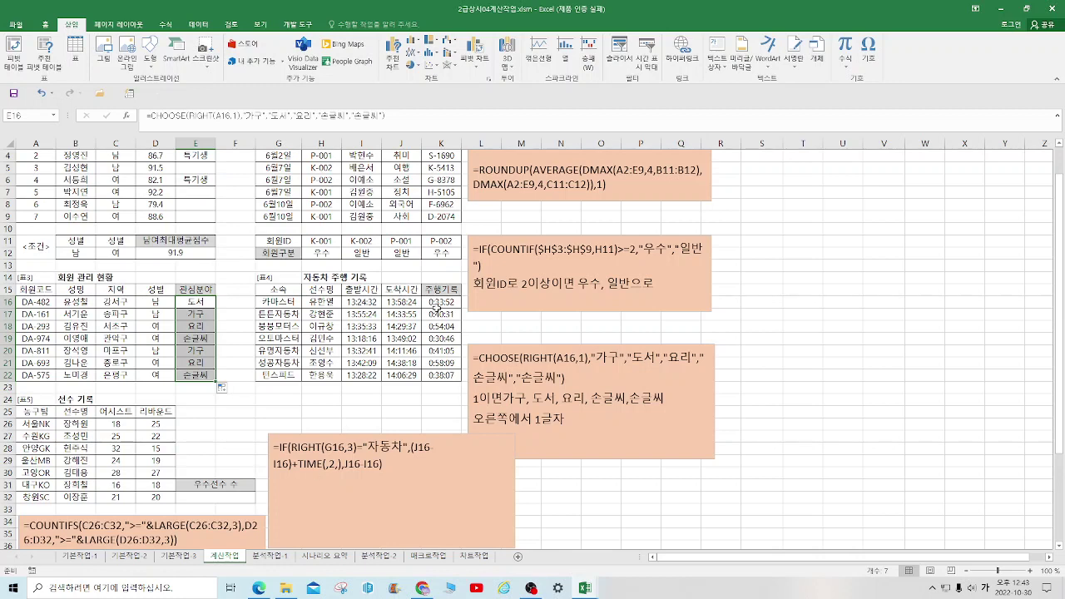
{"action": "left_click", "coordinate": [219, 424]}
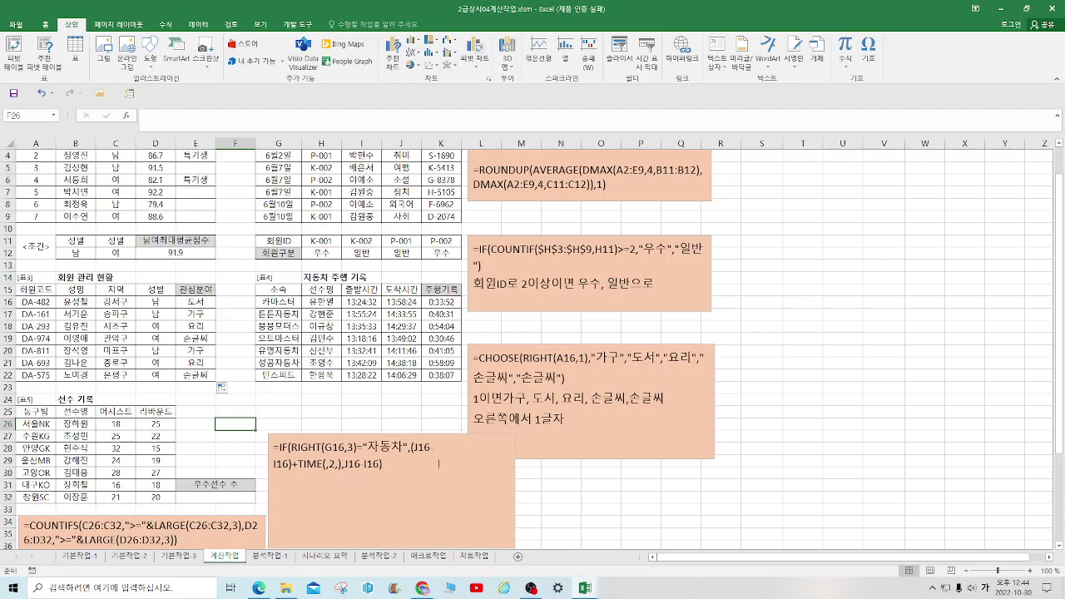
{"action": "scroll", "coordinate": [446, 498], "scroll_direction": "down", "scroll_amount": 2}
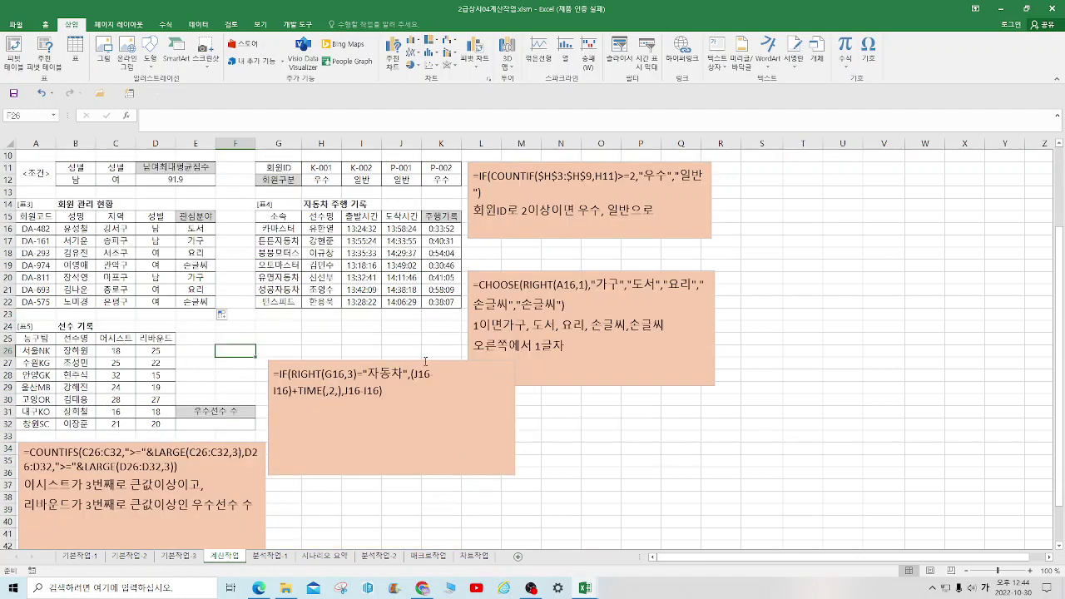
{"action": "left_click", "coordinate": [426, 361]}
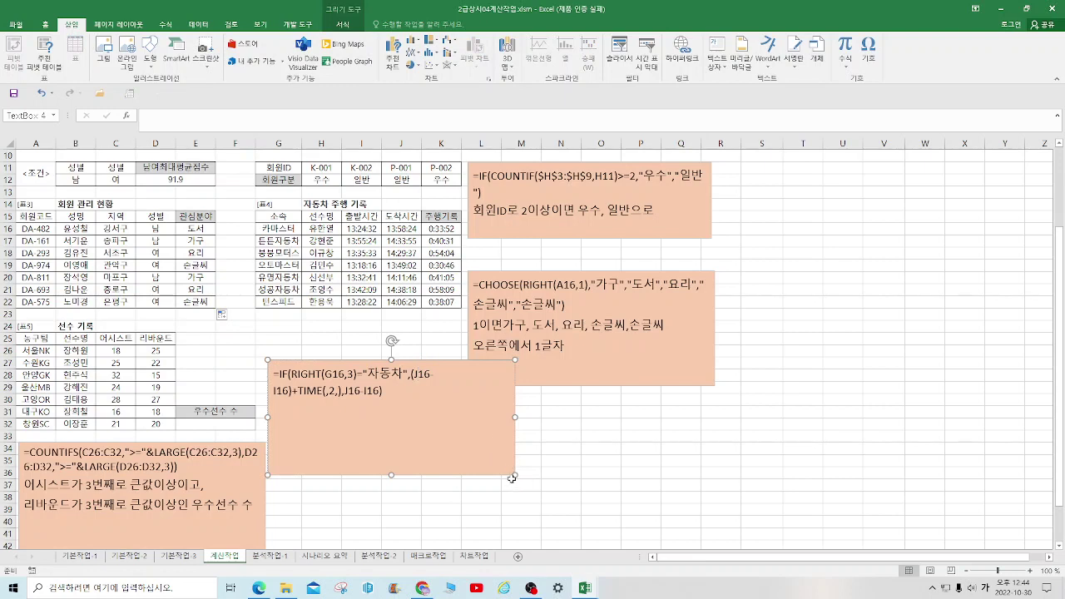
{"action": "left_click_drag", "start_coordinate": [514, 477], "coordinate": [494, 410]}
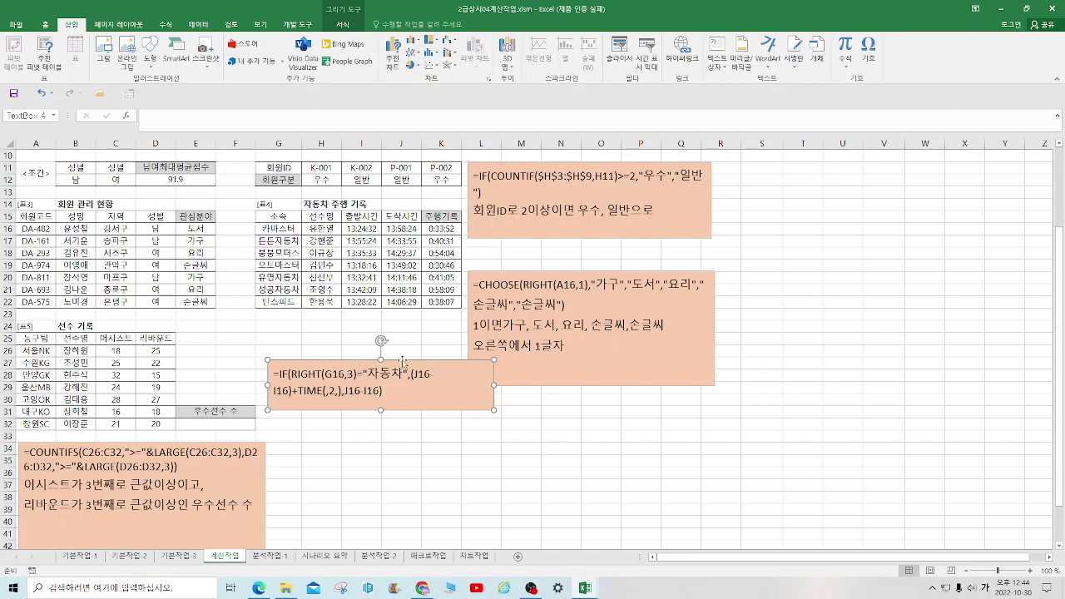
{"action": "left_click_drag", "start_coordinate": [424, 360], "coordinate": [390, 322]}
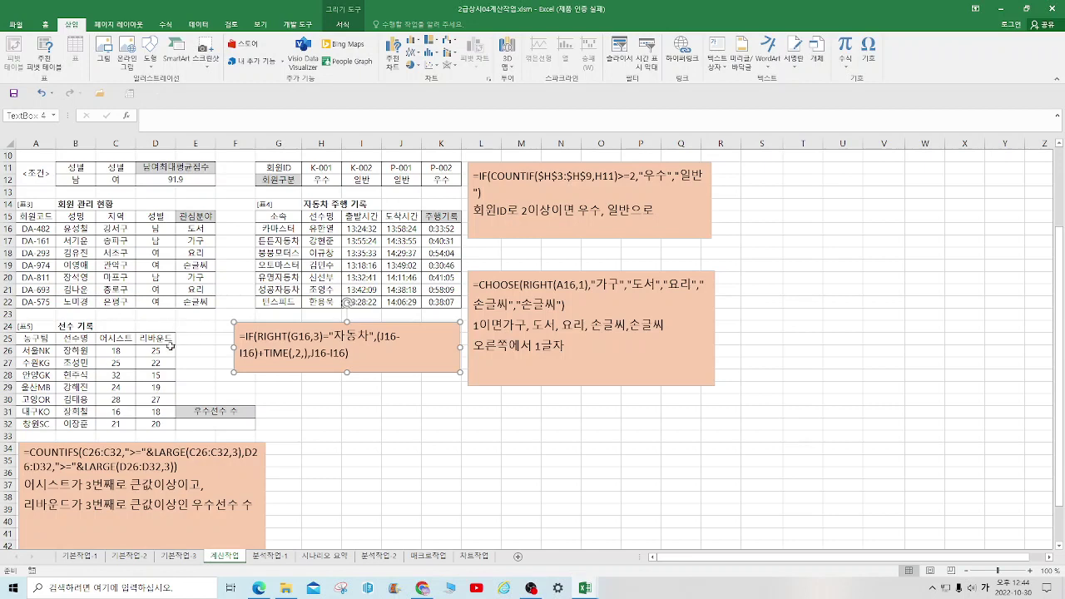
- Start a COUNTIFS formula in the 우수선수 수 cell E32 with C26:C32 as the first criteria range
{"action": "left_click", "coordinate": [230, 426]}
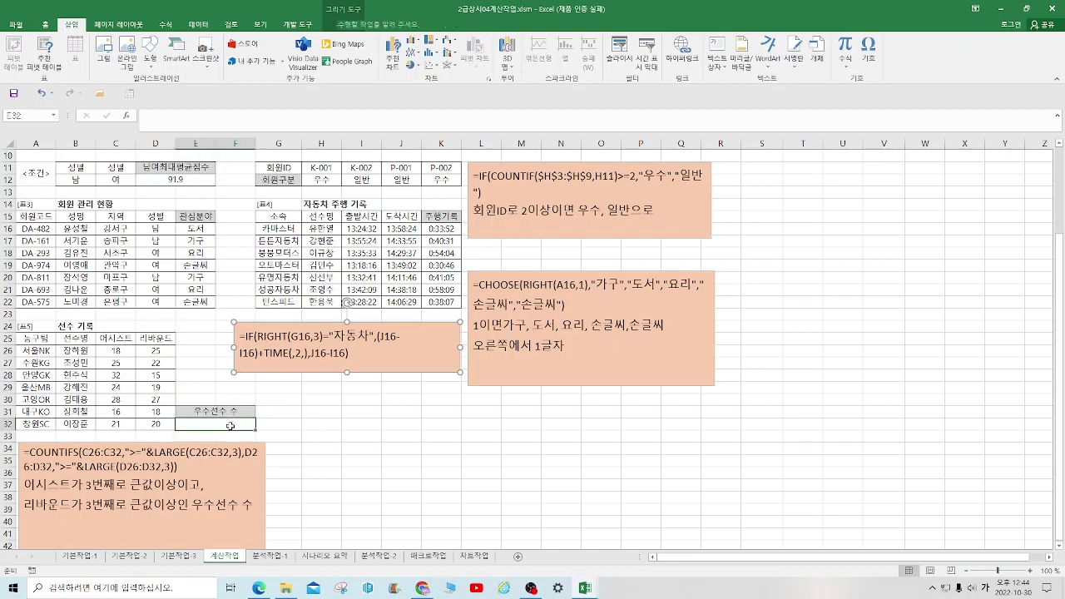
{"action": "type", "text": "=C"}
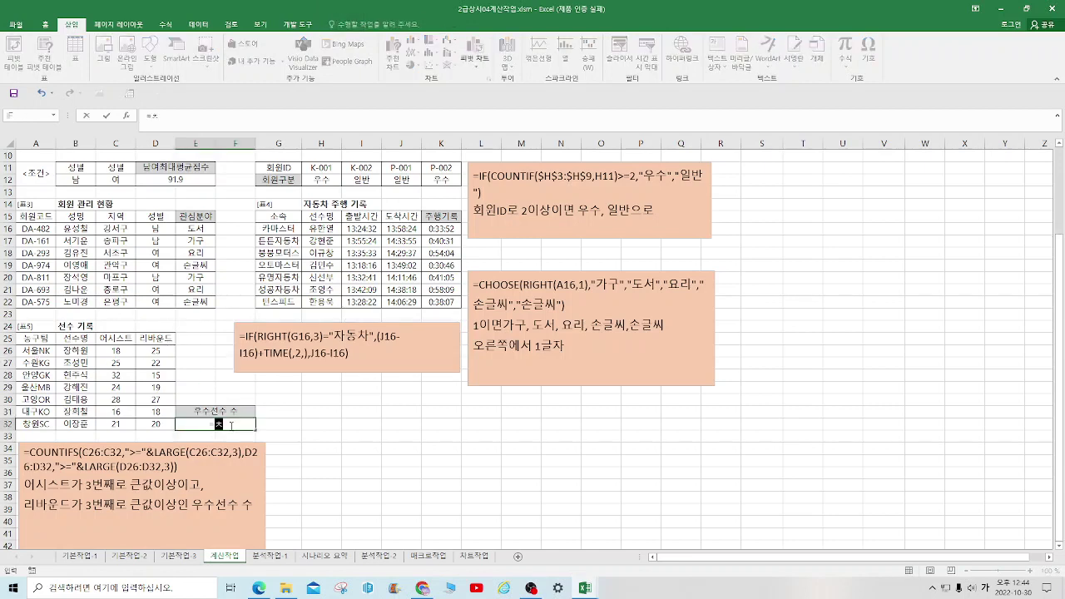
{"action": "type", "text": "OUN"}
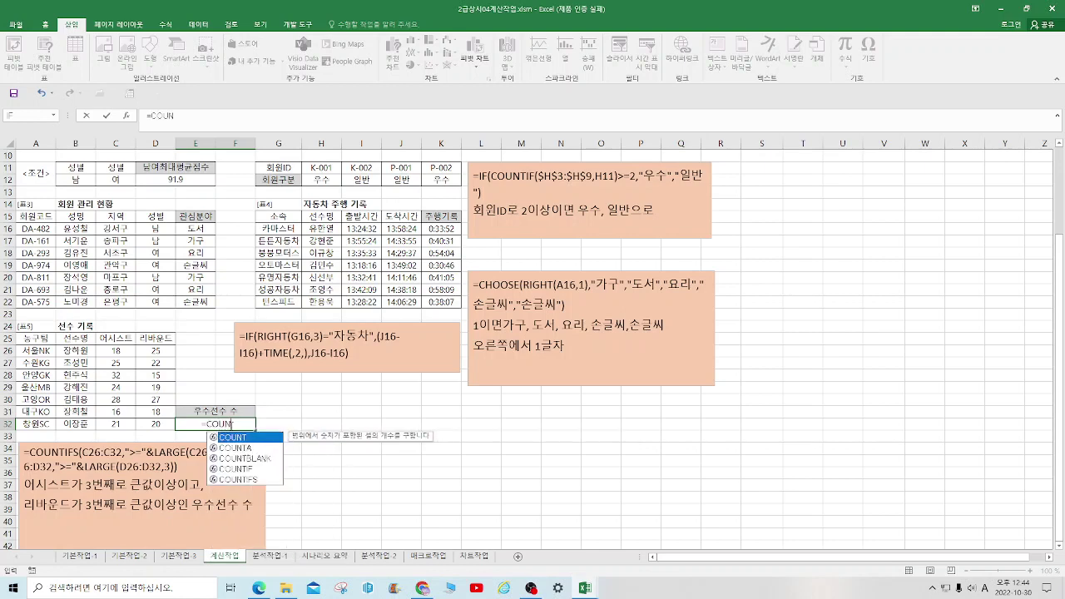
{"action": "type", "text": "TIFS("}
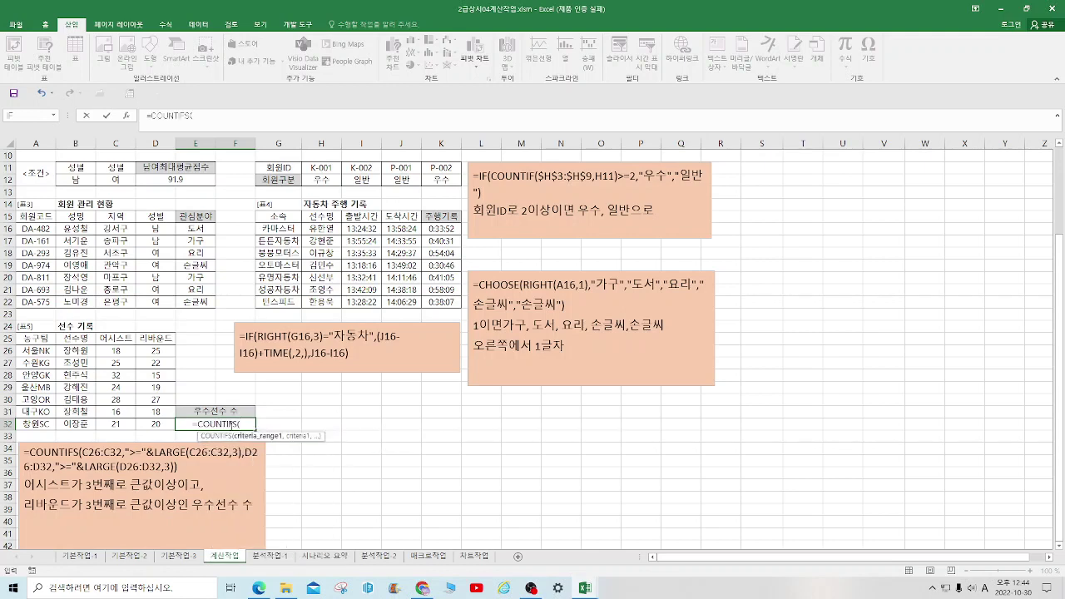
{"action": "left_click", "coordinate": [129, 115]}
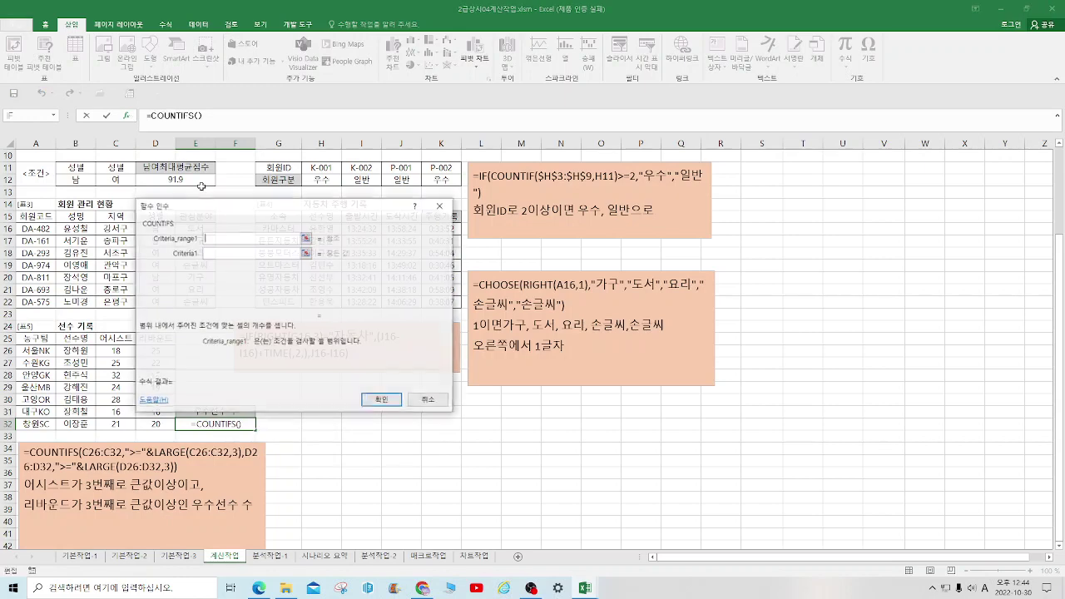
{"action": "left_click_drag", "start_coordinate": [227, 205], "coordinate": [355, 309]}
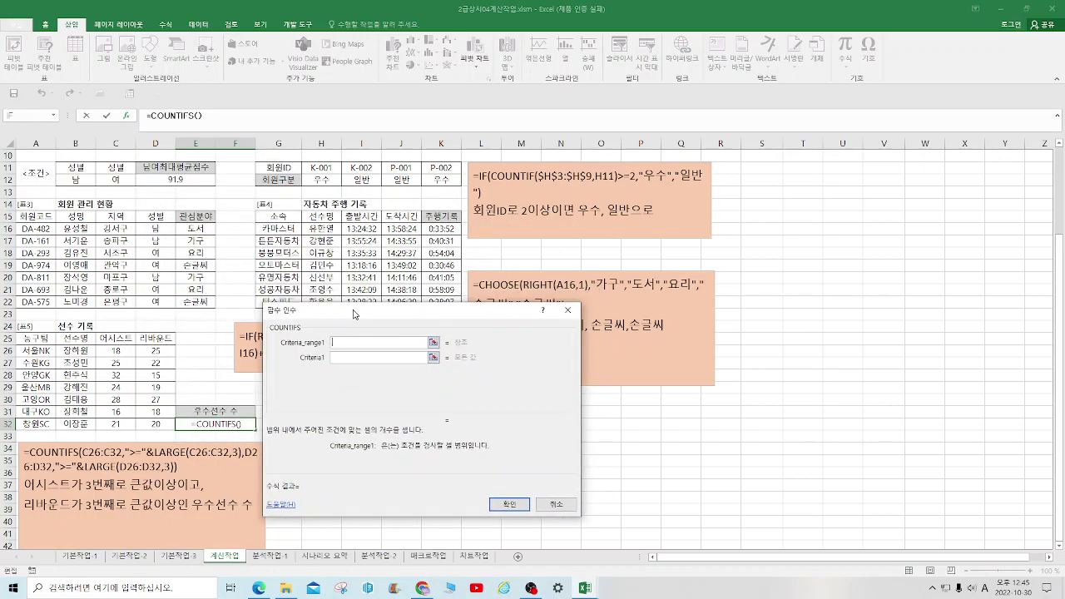
{"action": "left_click_drag", "start_coordinate": [121, 352], "coordinate": [125, 423]}
- Set the first COUNTIFS criterion to ">=" & LARGE(C26:C32,3)
{"action": "left_click", "coordinate": [341, 358]}
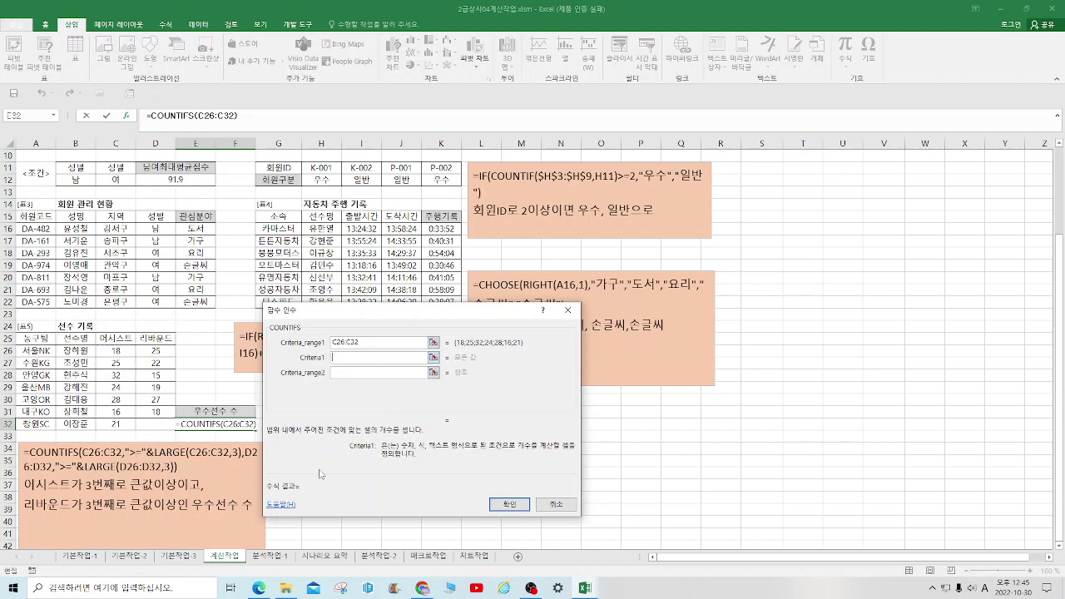
{"action": "type", "text": "\">=\""}
{"action": "type", "text": "& L"}
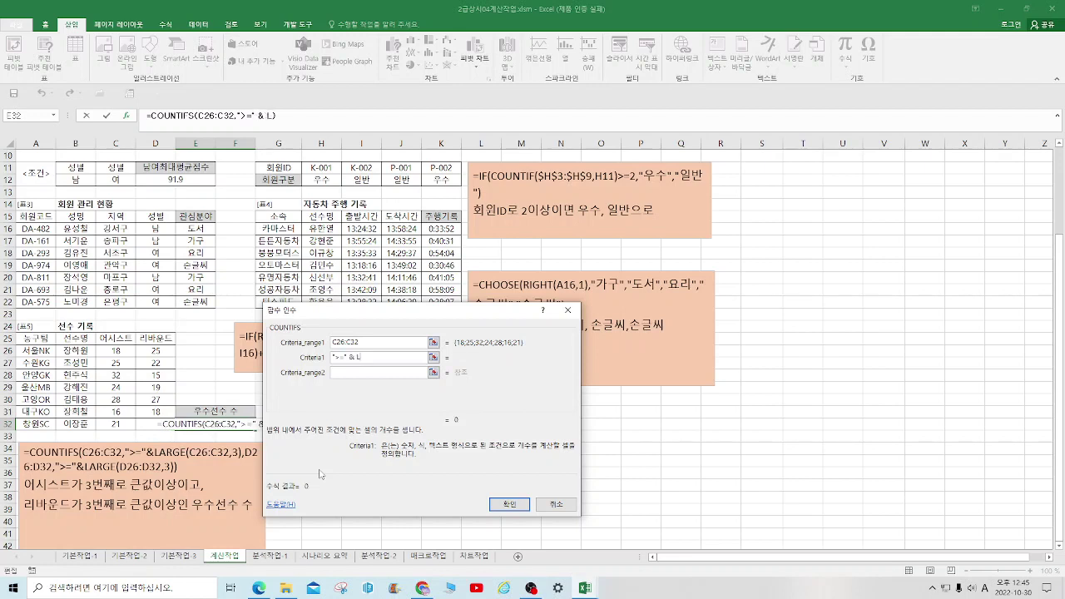
{"action": "type", "text": "ARGE("}
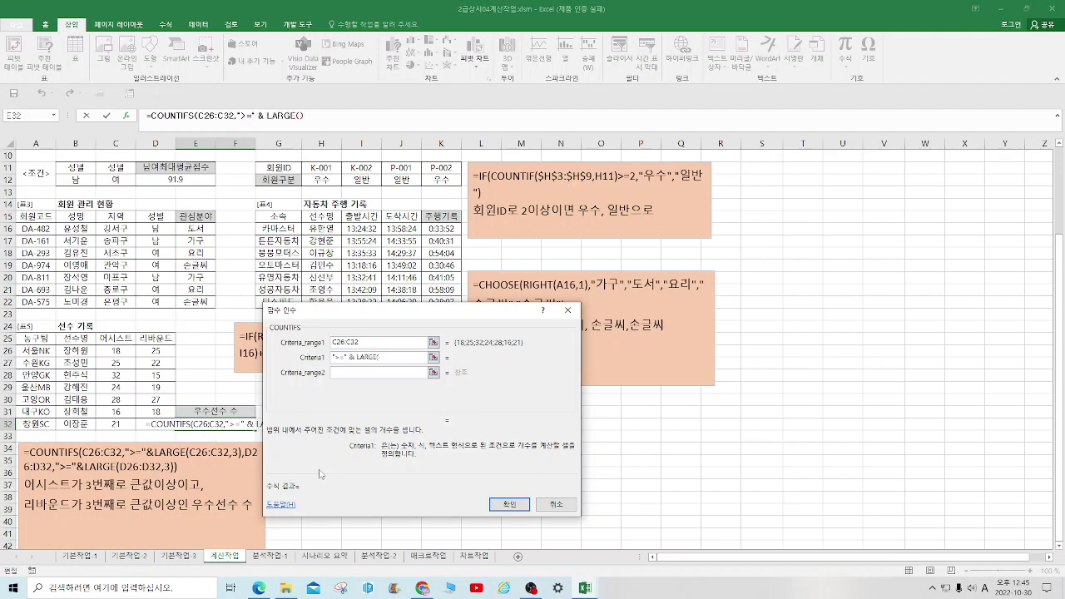
{"action": "left_click_drag", "start_coordinate": [114, 351], "coordinate": [115, 423]}
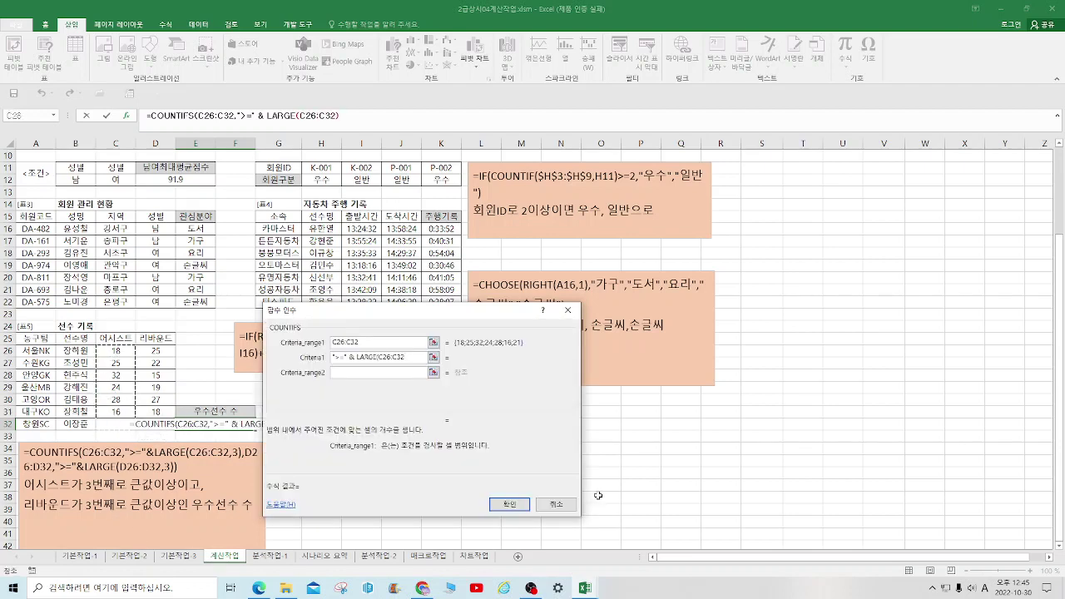
{"action": "type", "text": ",3)"}
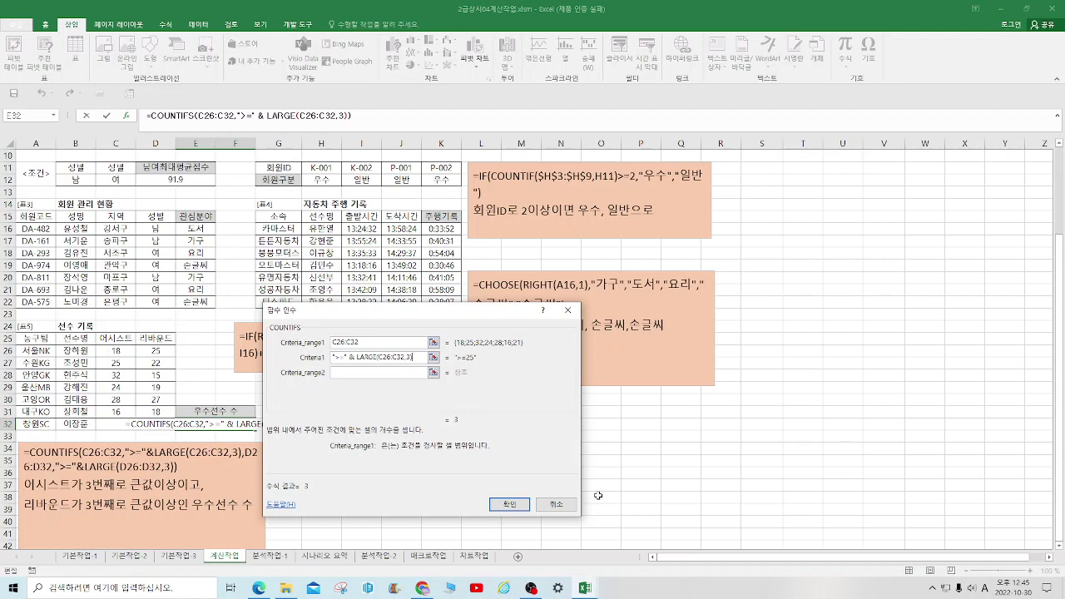
- Set the second criteria range to D26:D31 and copy the first criterion into the second criterion
{"action": "left_click", "coordinate": [375, 374]}
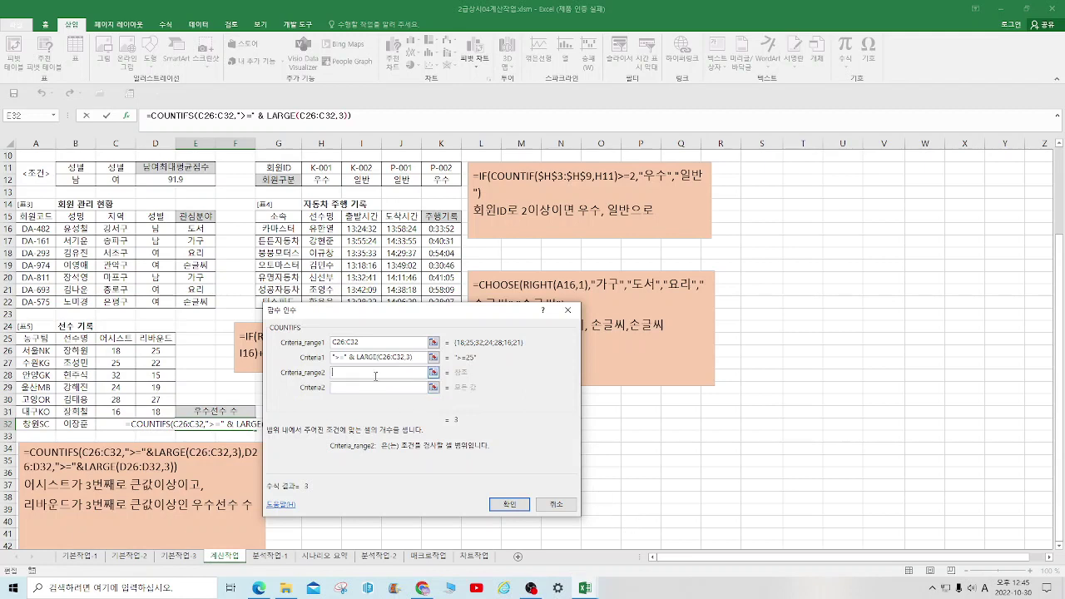
{"action": "left_click_drag", "start_coordinate": [156, 350], "coordinate": [154, 413]}
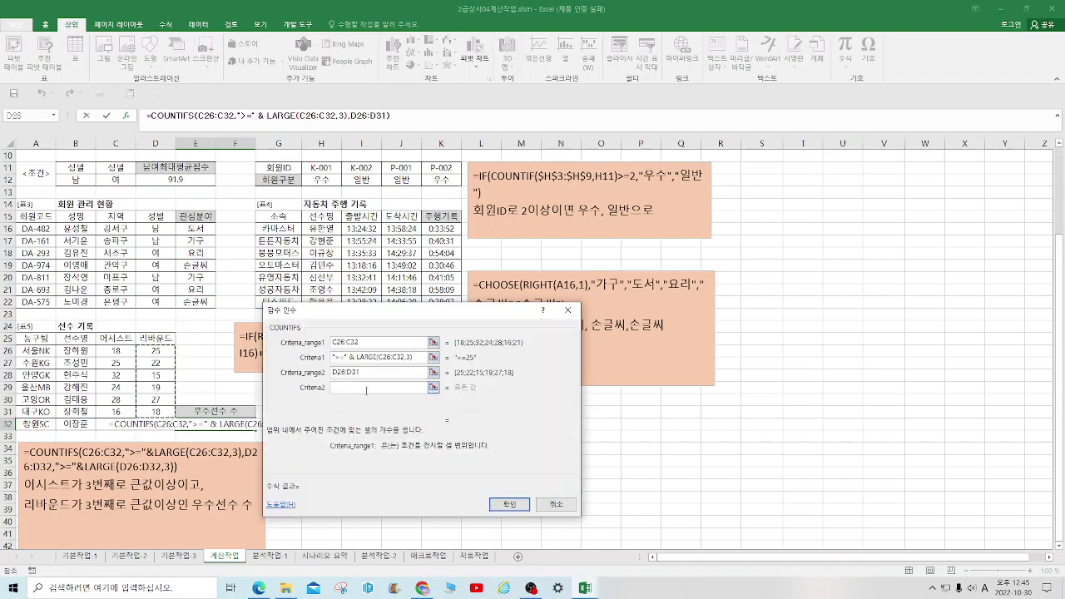
{"action": "left_click", "coordinate": [359, 391]}
{"action": "left_click_drag", "start_coordinate": [414, 357], "coordinate": [337, 357]}
{"action": "key", "text": "ctrl+c"}
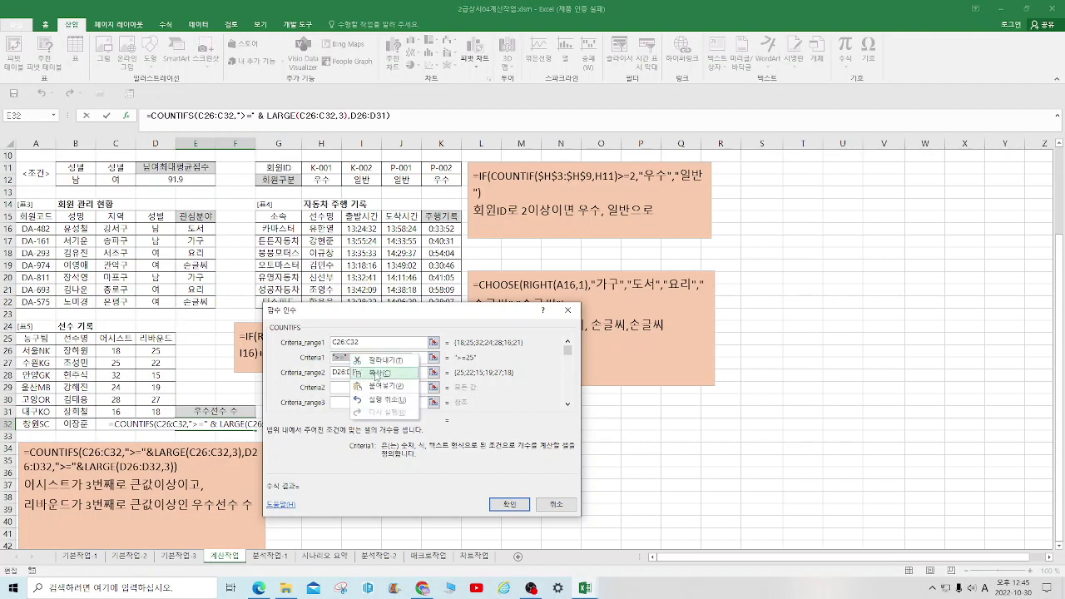
{"action": "left_click", "coordinate": [348, 388]}
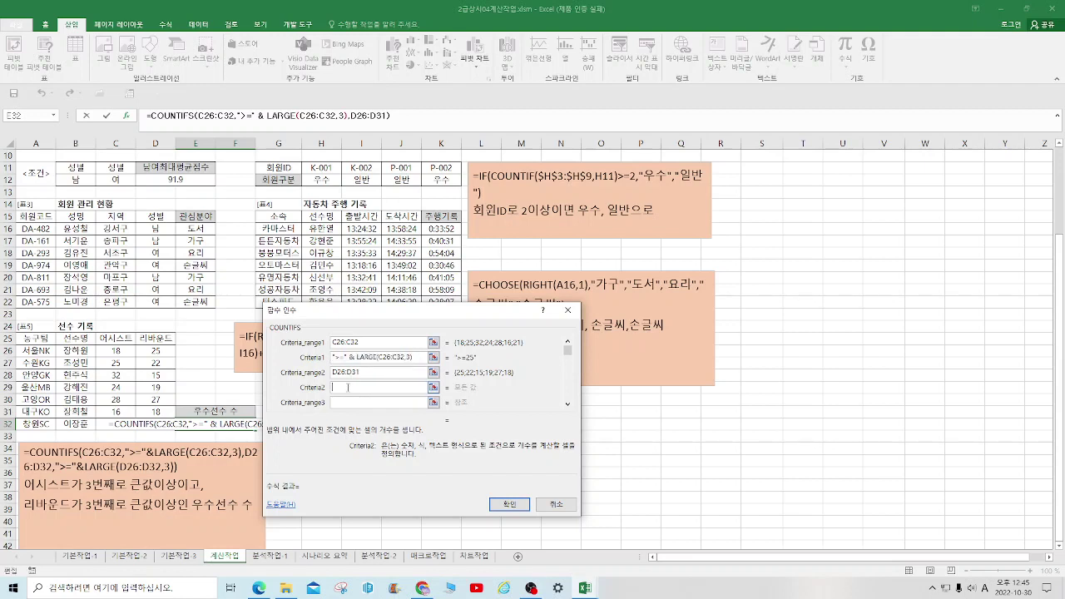
{"action": "key", "text": "ctrl+v"}
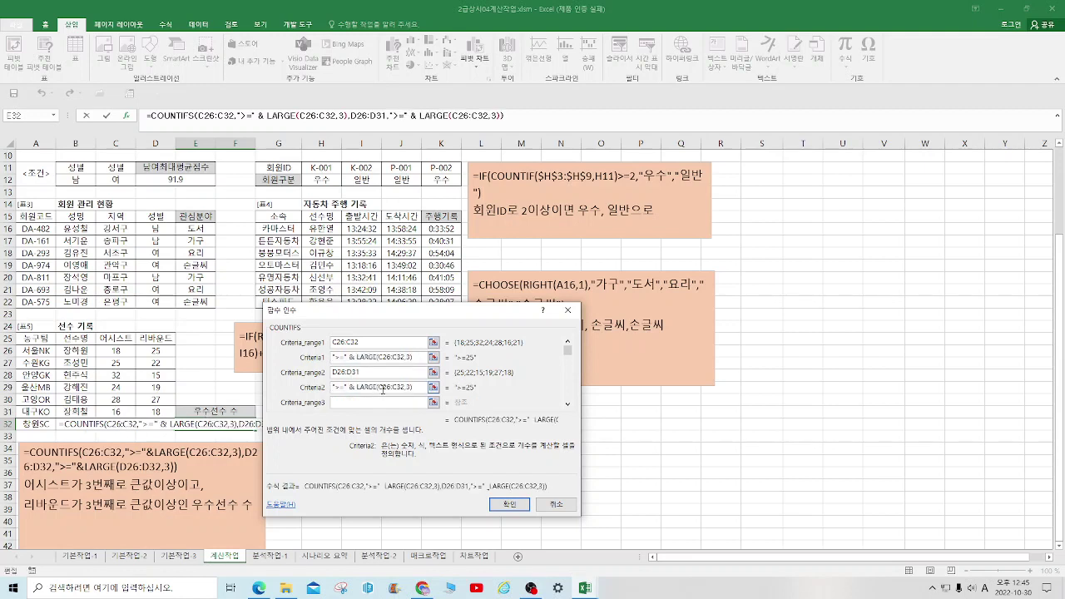
- Replace the second criterion's LARGE arguments with D26:D31 and 3, and commit the COUNTIFS formula in E32
{"action": "left_click_drag", "start_coordinate": [377, 387], "coordinate": [413, 388]}
{"action": "key", "text": "BackSpace"}
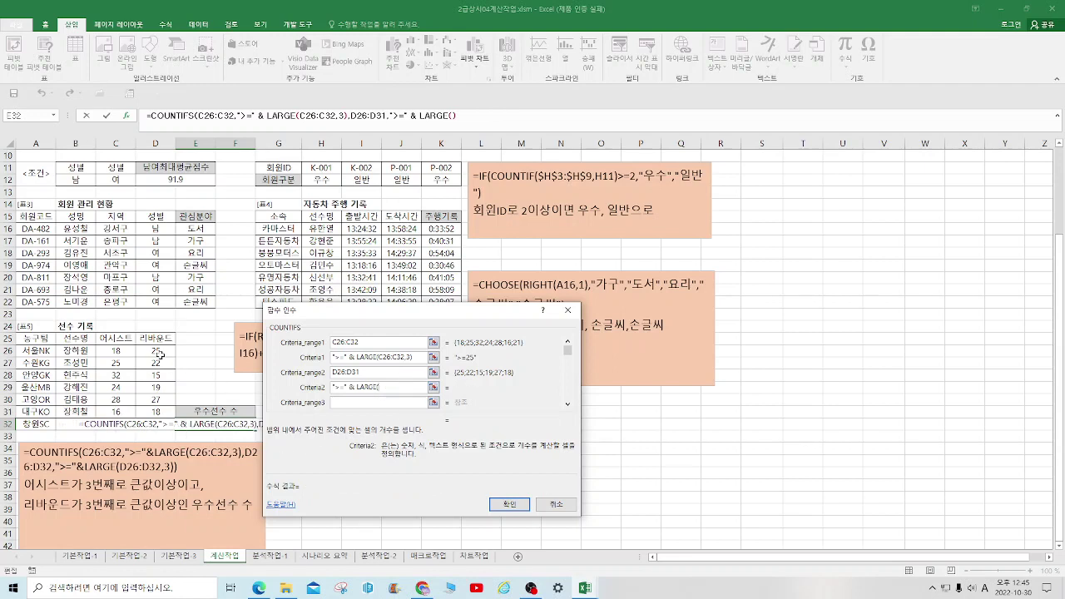
{"action": "left_click_drag", "start_coordinate": [158, 355], "coordinate": [158, 413]}
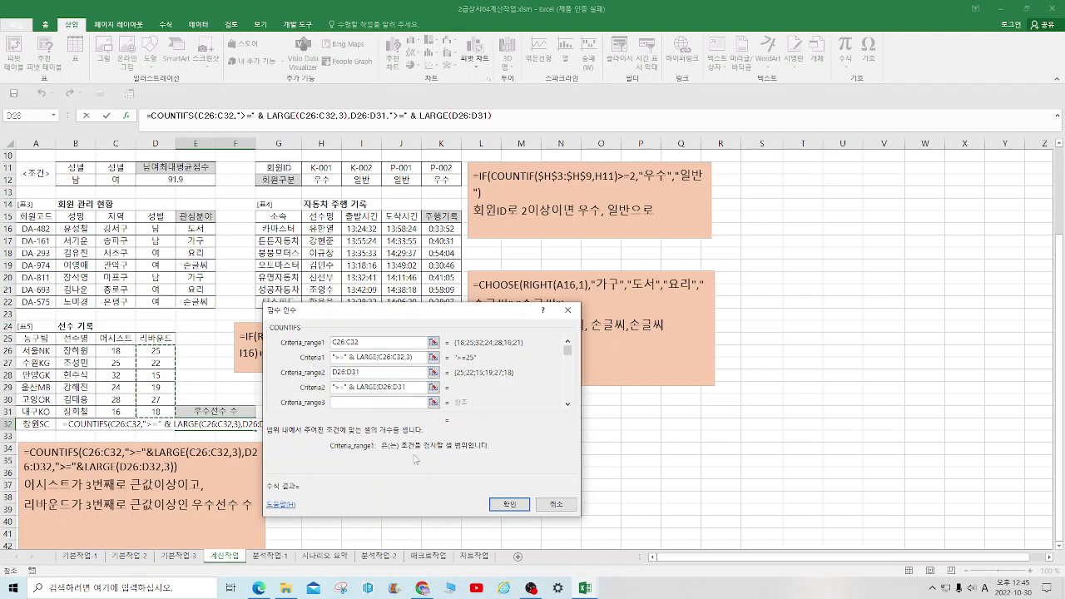
{"action": "type", "text": ",3)"}
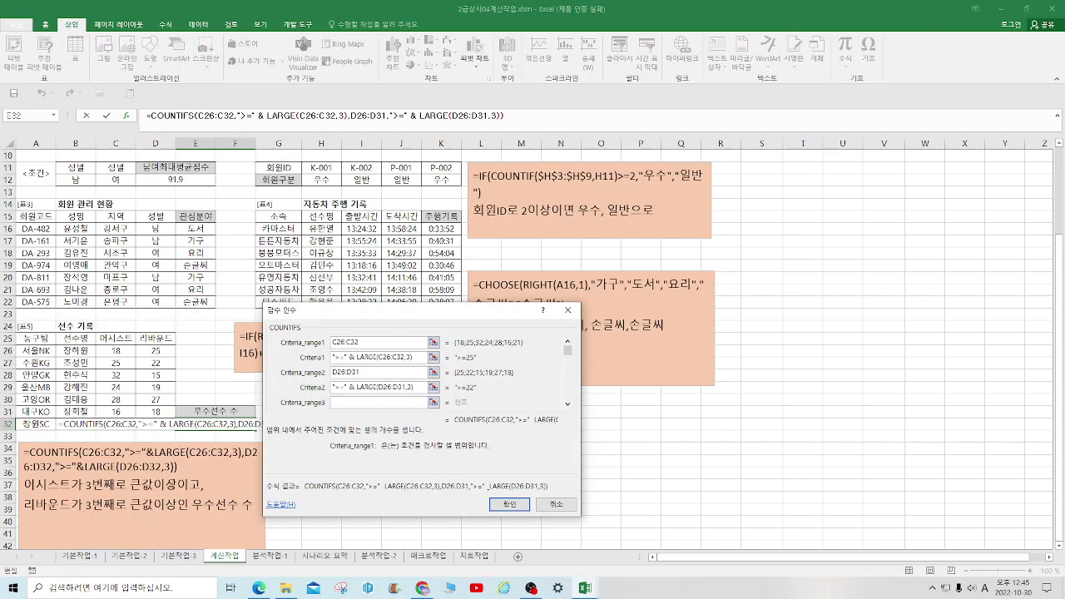
{"action": "left_click_drag", "start_coordinate": [511, 320], "coordinate": [608, 315]}
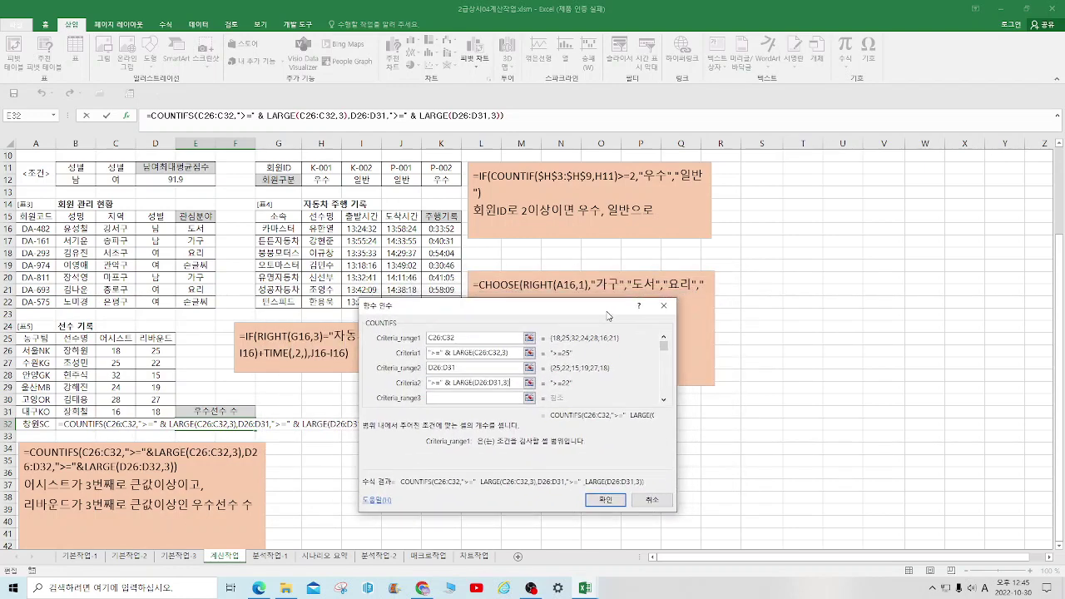
{"action": "left_click", "coordinate": [604, 500]}
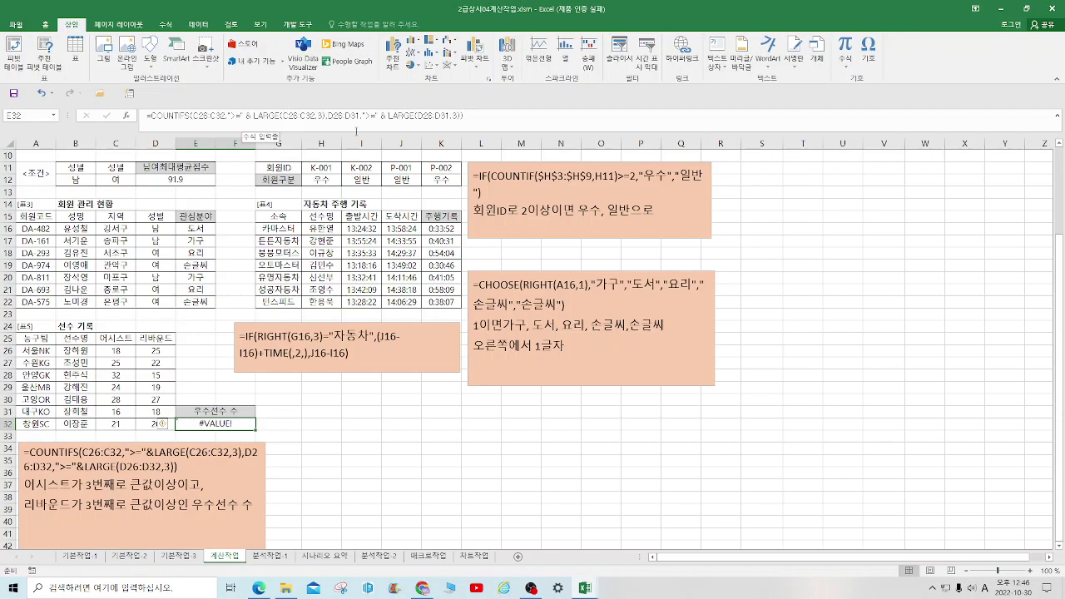
- Correct the range inside the second LARGE function of the E32 COUNTIFS formula to D26:D32 and commit it
{"action": "left_click", "coordinate": [454, 115]}
{"action": "key", "text": "BackSpace"}
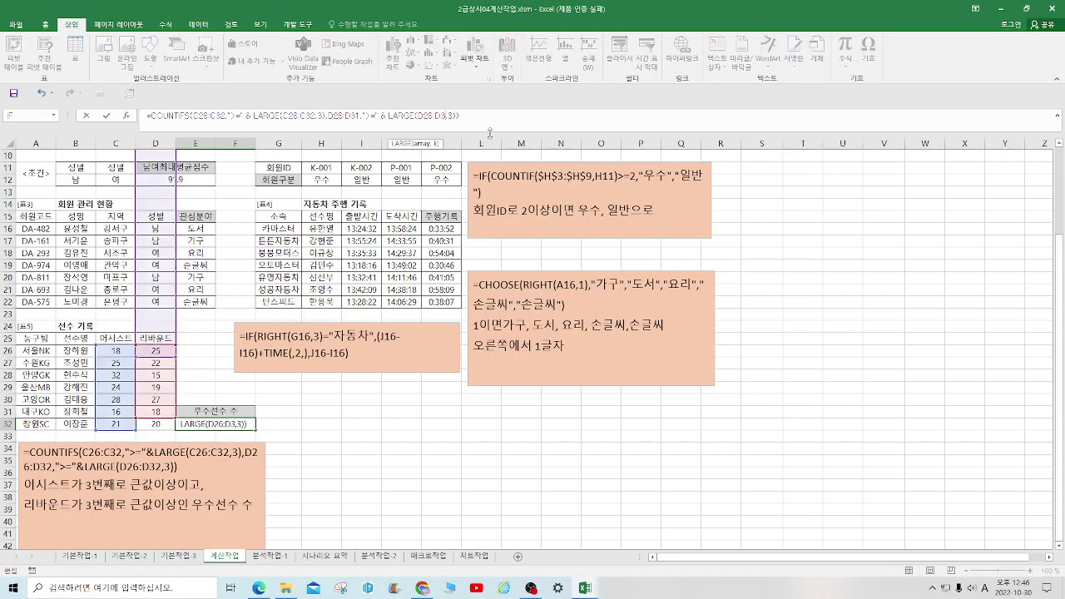
{"action": "type", "text": "2"}
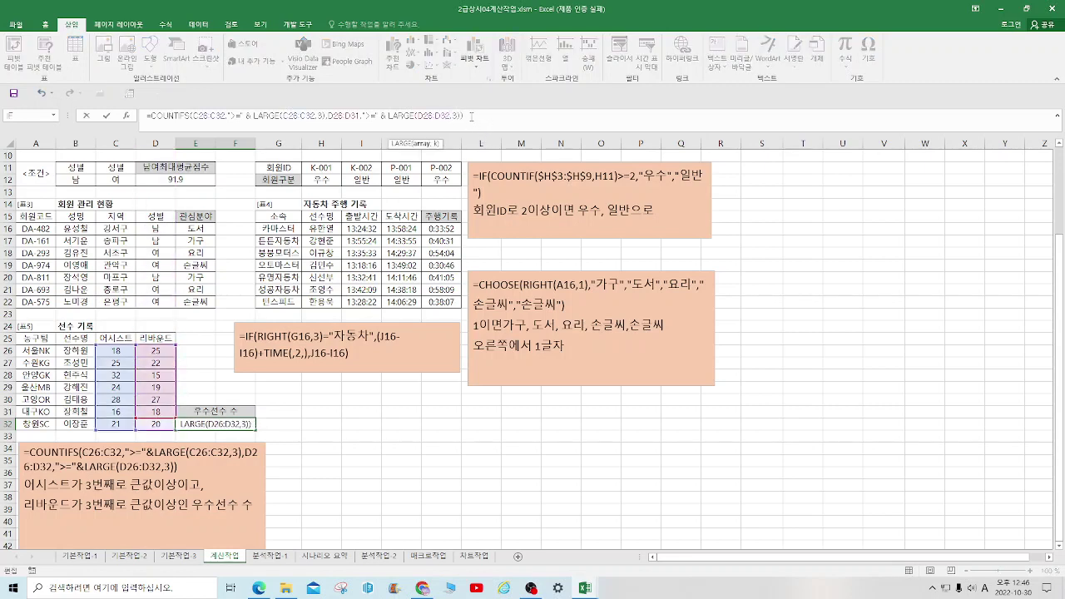
{"action": "key", "text": "ctrl+Return"}
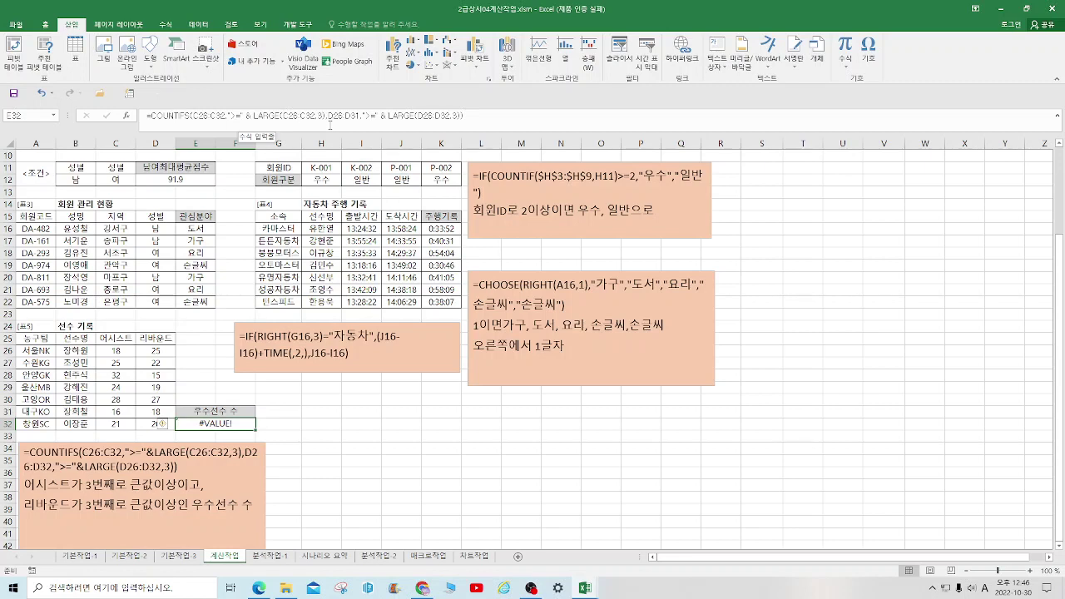
- Change the second criteria range of the COUNTIFS formula in E32 to D26:D32 and commit the formula
{"action": "left_click", "coordinate": [358, 117]}
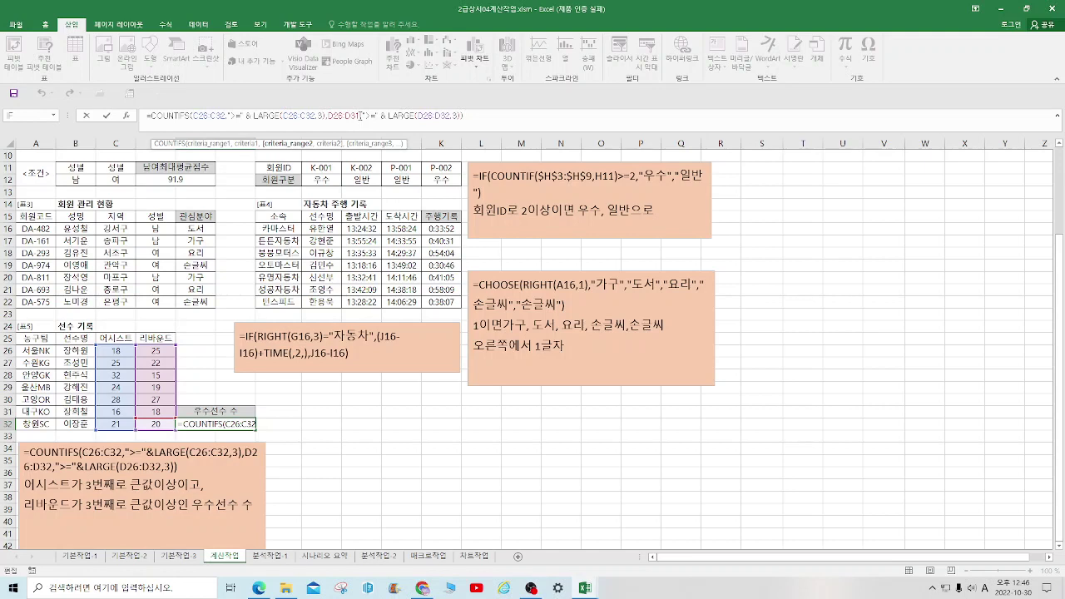
{"action": "type", "text": ","}
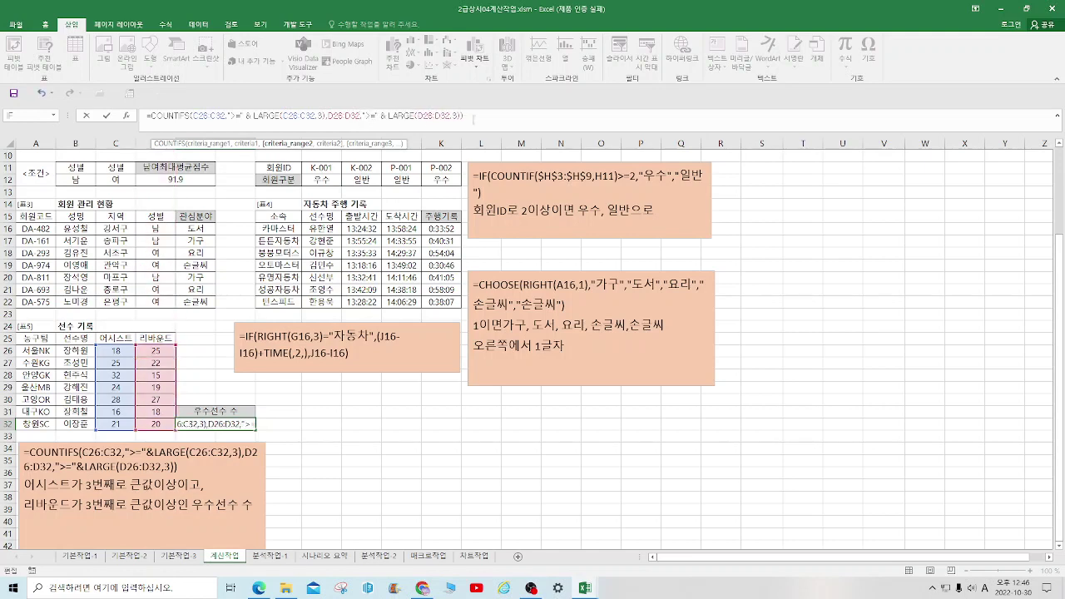
{"action": "left_click", "coordinate": [477, 116]}
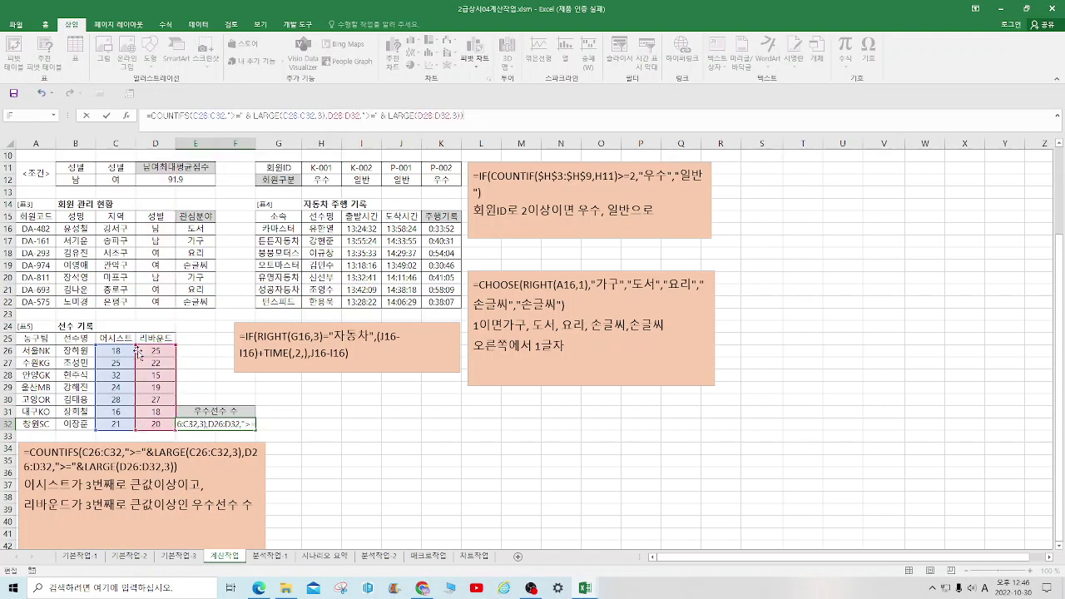
{"action": "key", "text": "Return"}
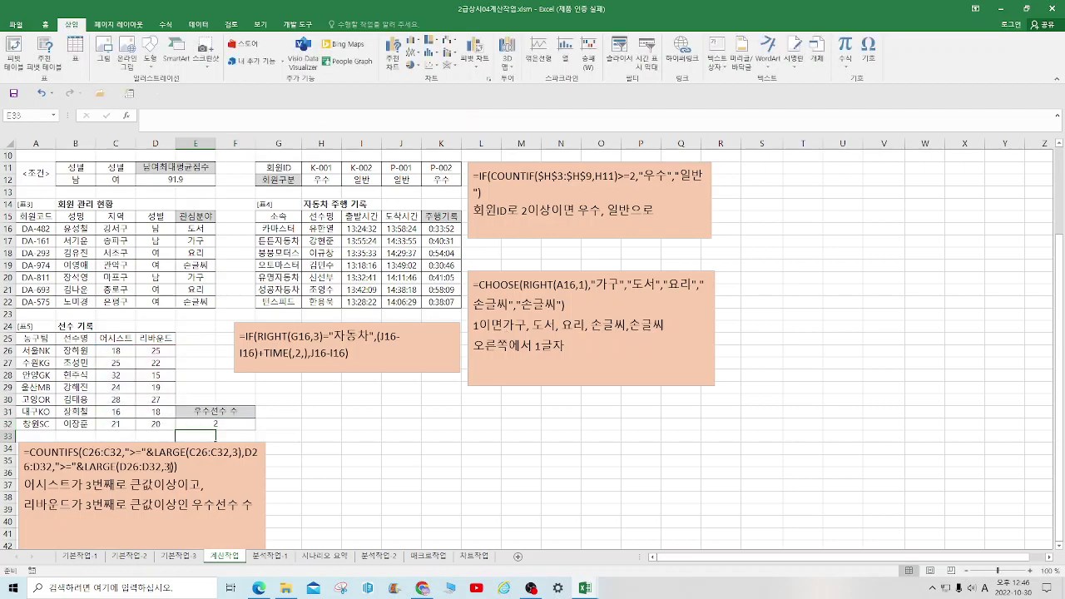
{"action": "left_click", "coordinate": [229, 426]}
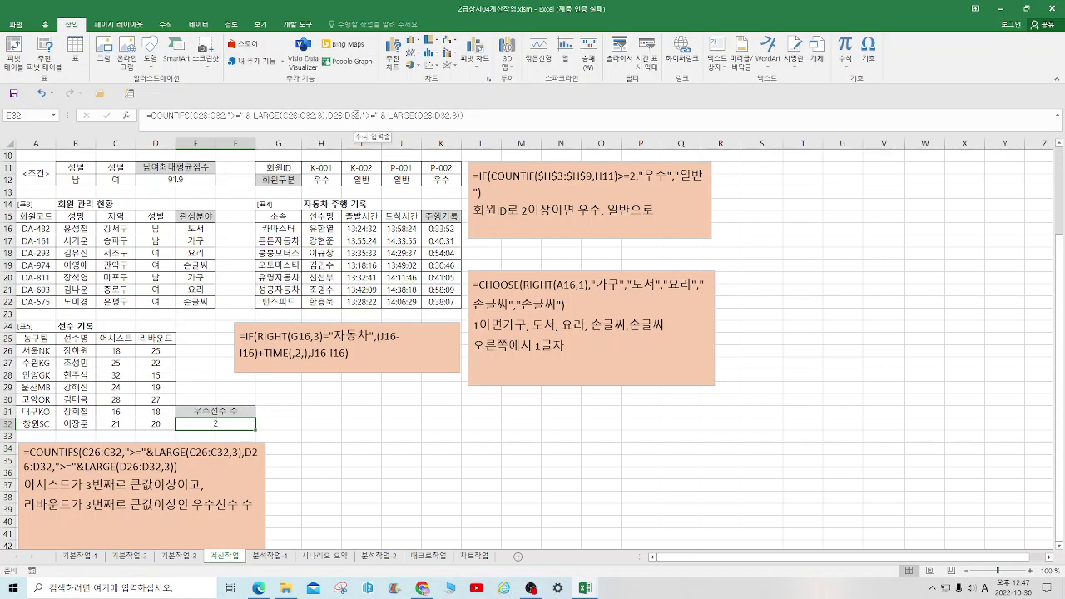
{"action": "left_click", "coordinate": [413, 460]}
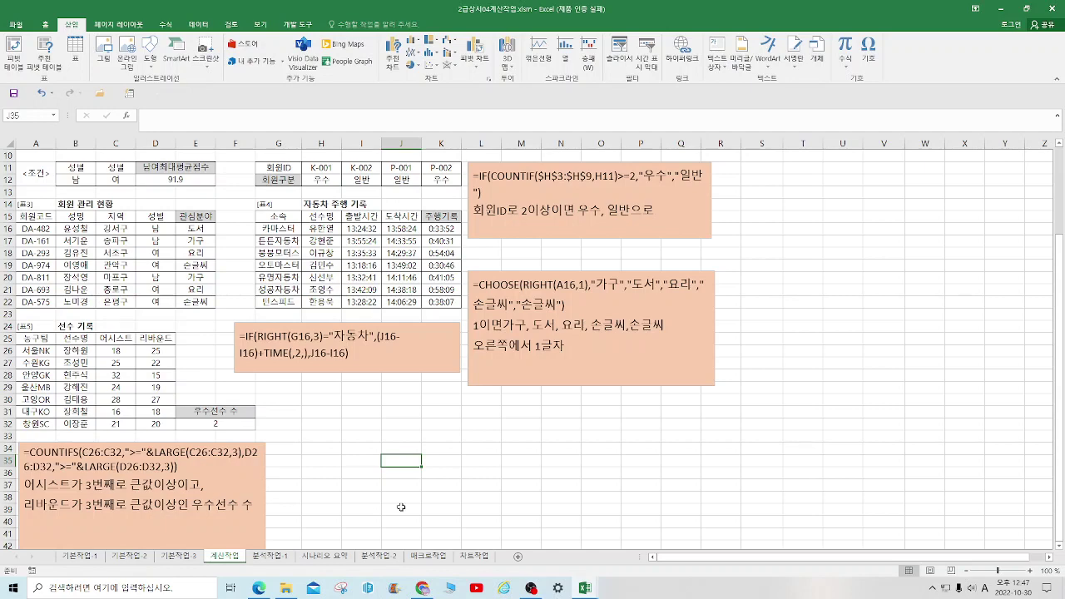
{"action": "left_click", "coordinate": [534, 588]}
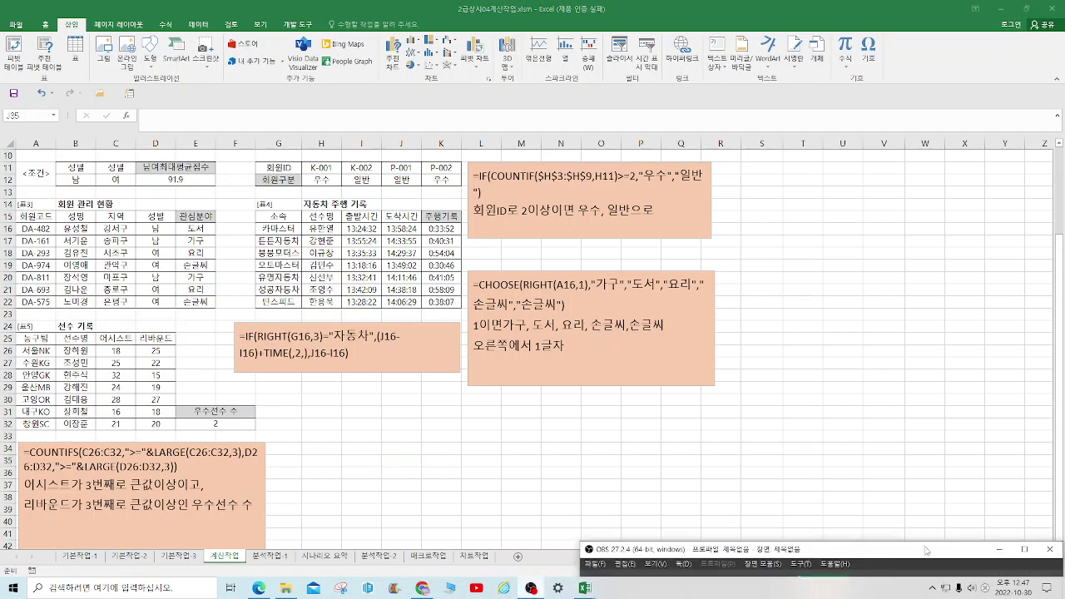